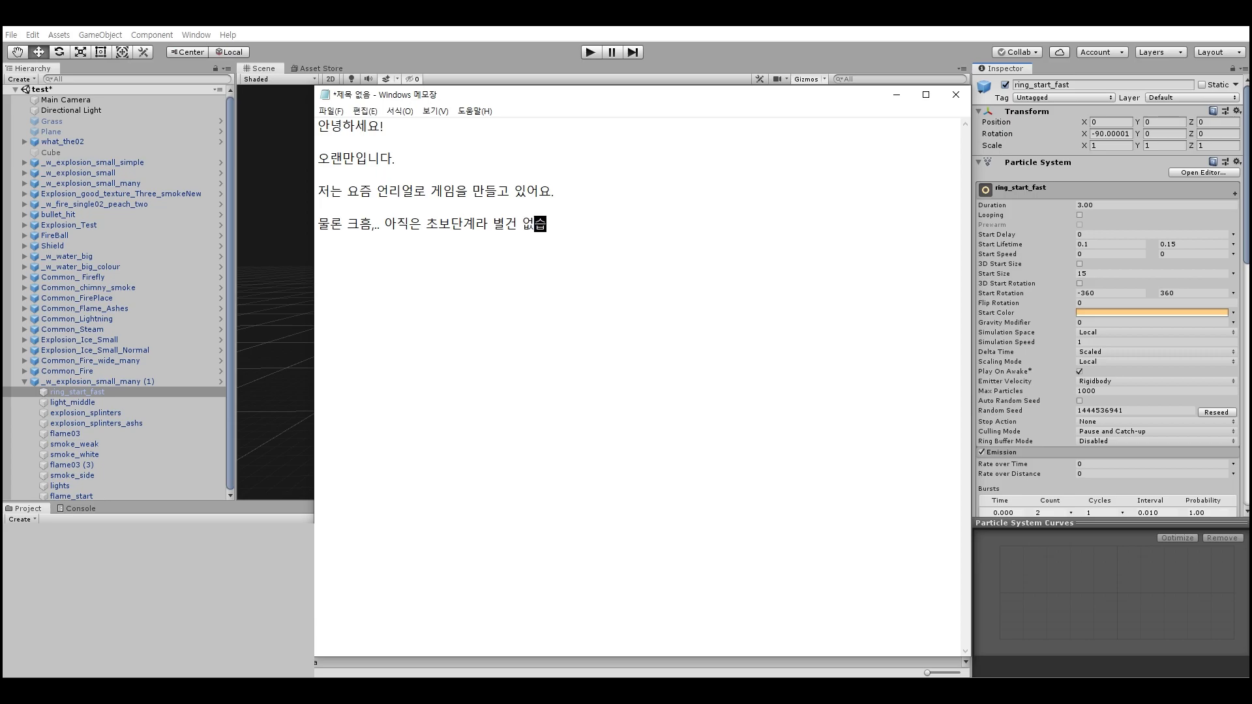
# Add the note line "그냥 만들어요... 공부 중이죠." as a new paragraph
pyautogui.press('Return')
pyautogui.write('그냥 만들어요.')
pyautogui.write('.. 공부 중')
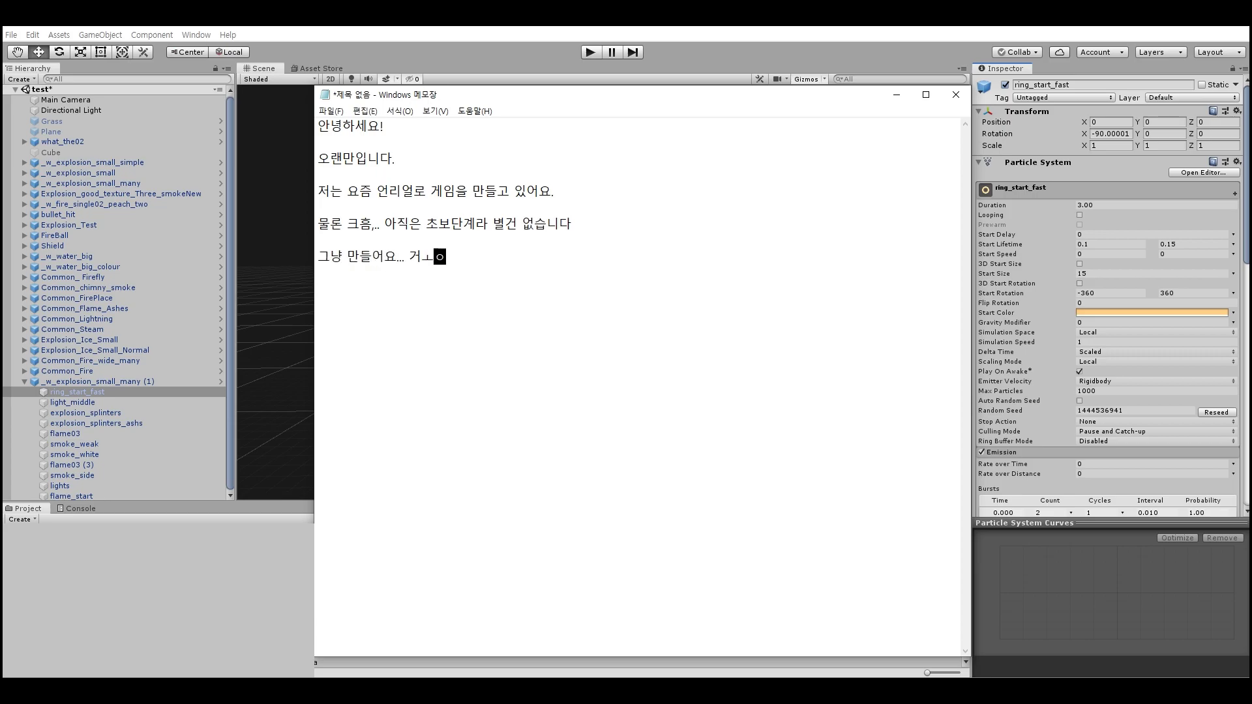
pyautogui.write('이죠.')
pyautogui.press('Return')
# Write the next note line "나중에 좀 익숙해 지면 블루프린트로 게임을 만드는 걸 올려볼까 합니다..."
pyautogui.write('나중에 좀 ')
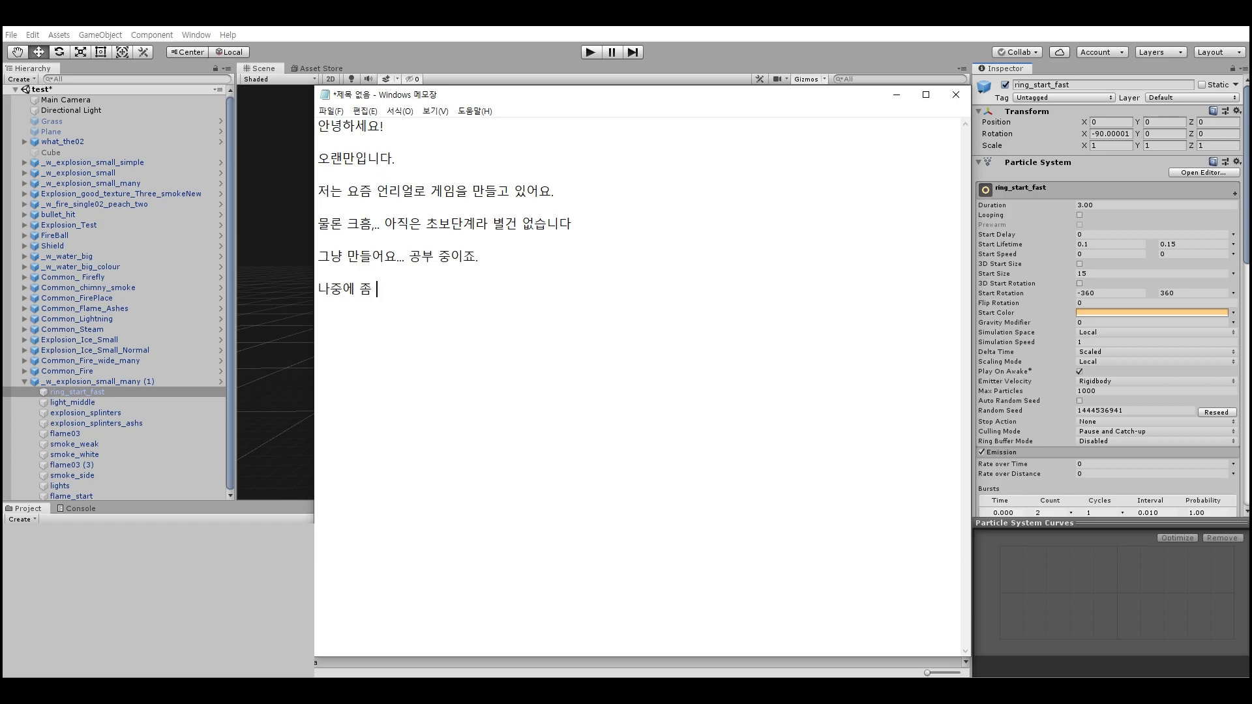
pyautogui.write('익숙해 지면 블룸')
pyautogui.write('프')
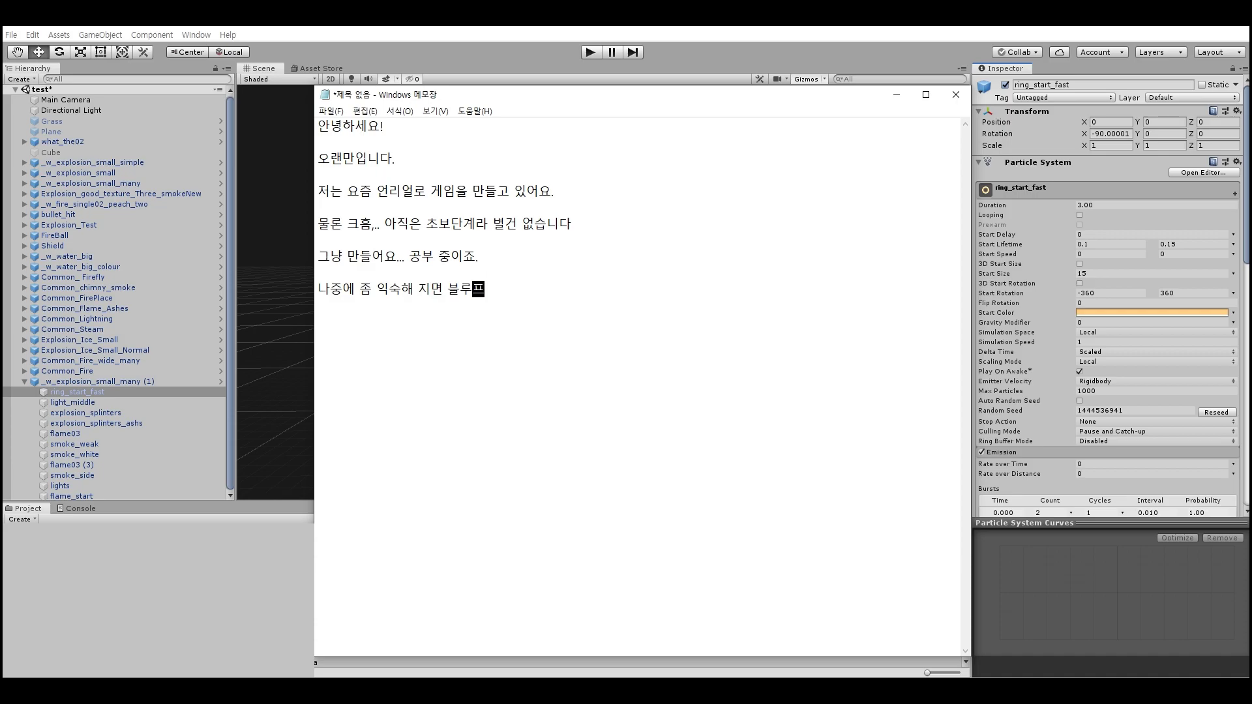
pyautogui.write('린ㅌ로 ')
pyautogui.write('게임을 만드')
pyautogui.write('는 걸 올려볼까 ㅎ')
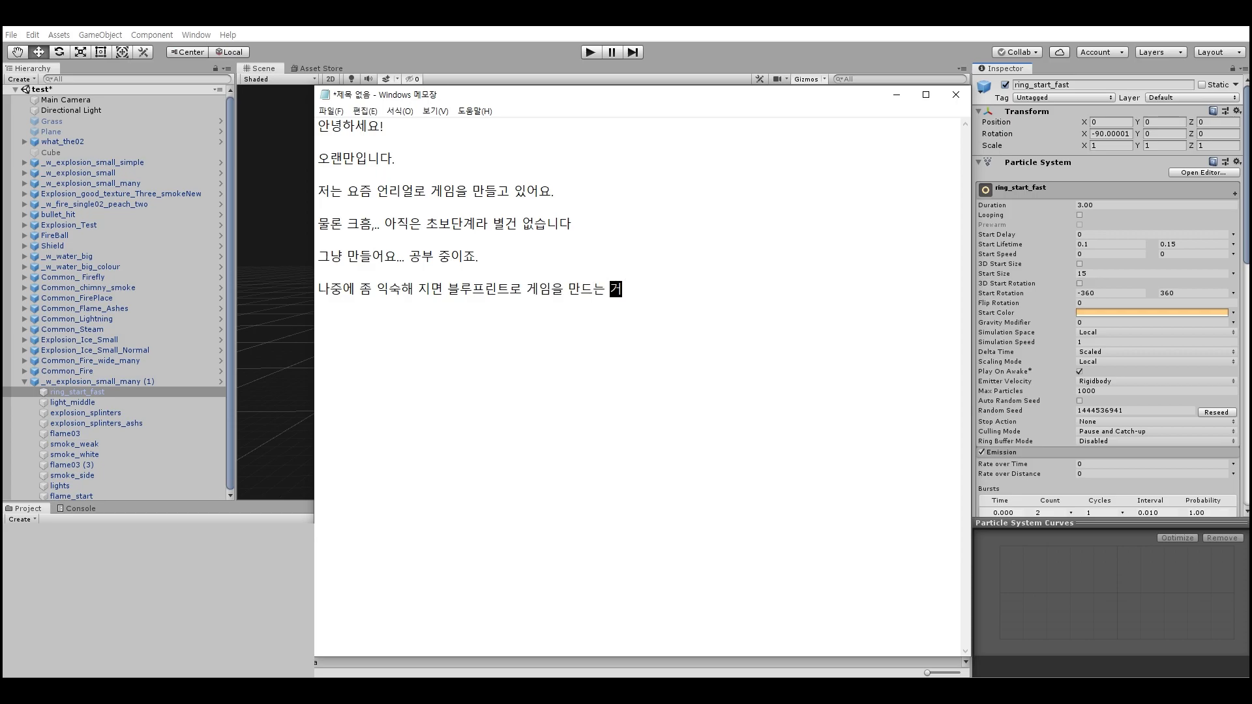
pyautogui.write('합니다...')
# Add the paragraph "그나저나... 요즘 너무 안 올린 것 같아 간단하게 폭발하는 걸 중급 과정으로 만들어 봤습니다."
pyautogui.press('Return')
pyautogui.write('그나저나... ㅇ요즘 ')
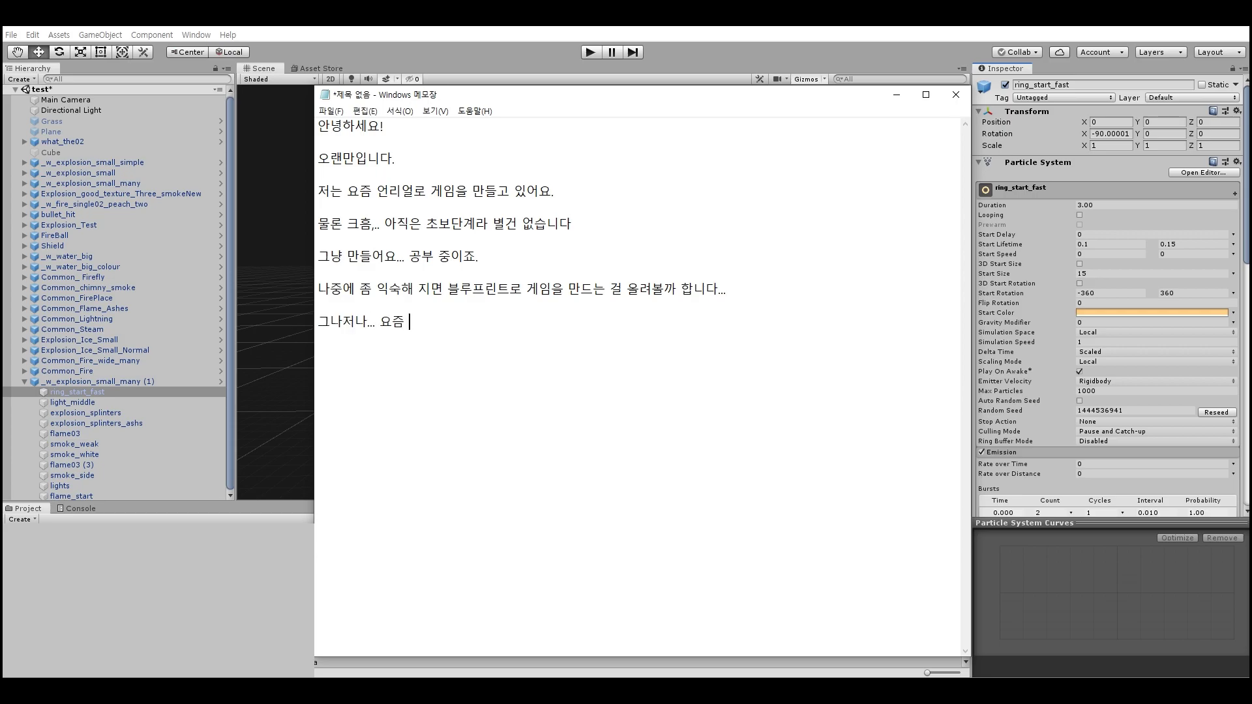
pyautogui.write('너무 안 올리ㄴ 것 같아 간당')
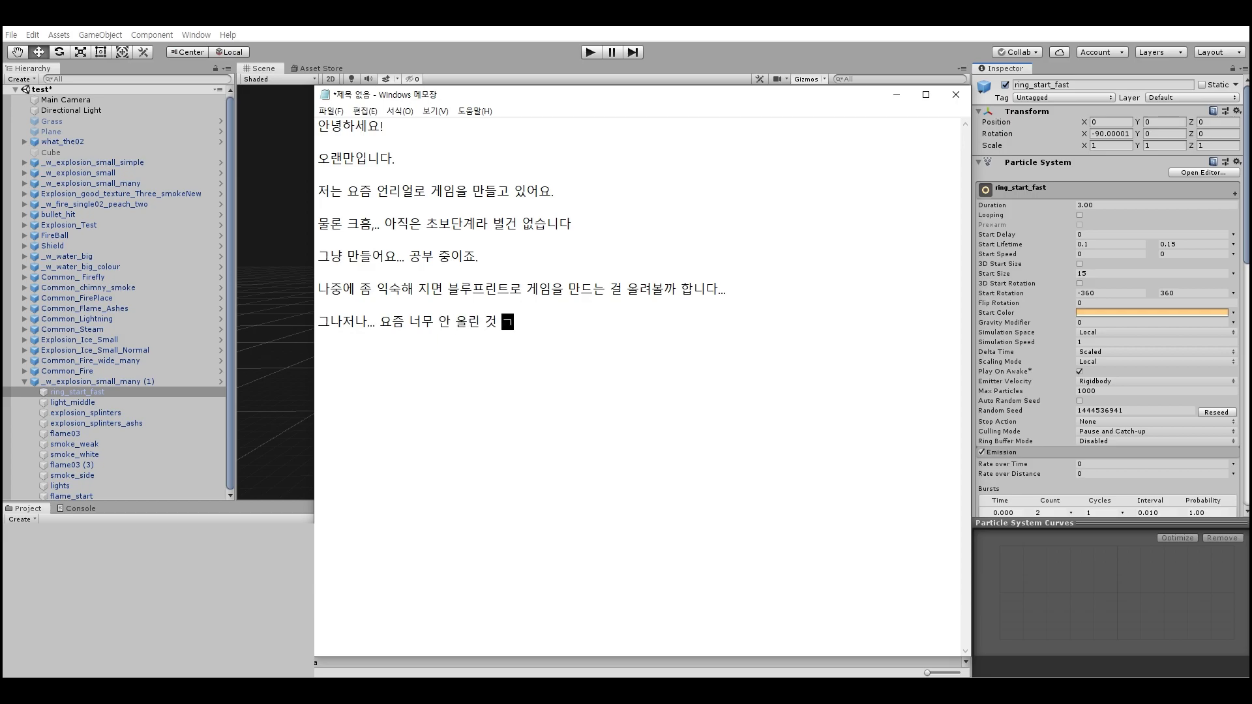
pyautogui.write('하게 폭발한')
pyautogui.write('는 걸 중급 ')
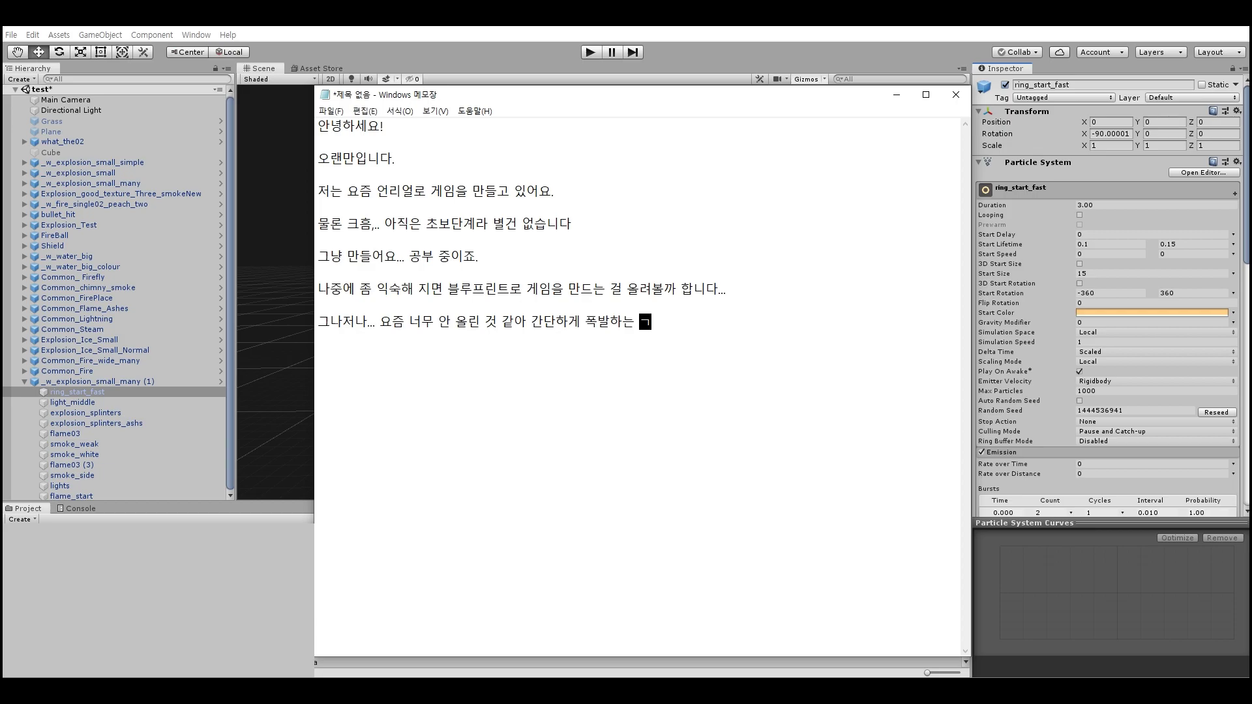
pyautogui.write('과정으로 만들어')
pyautogui.write(' 봤습니다.')
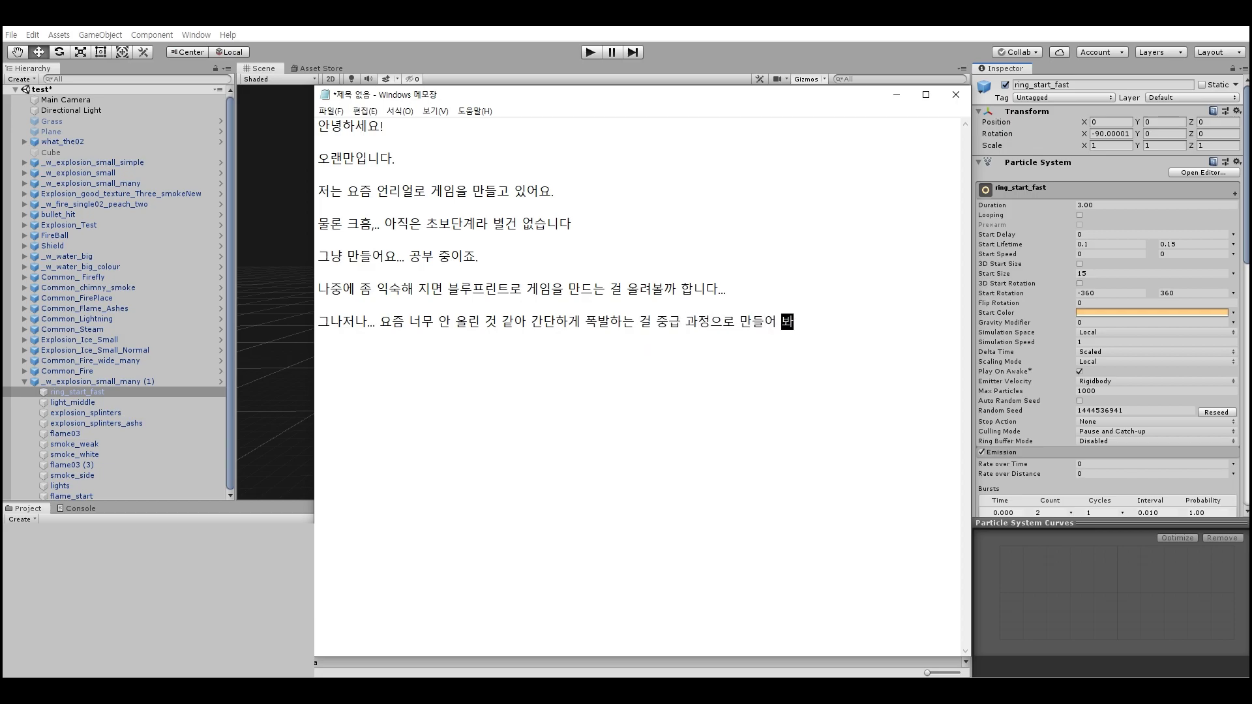
# Add two paragraphs: "방금까지 만들었는데요." and "생각해보니 영상을 녹화도 안 하고 혼자 뻘짓을 했더라고요..."
pyautogui.press('Return')
pyautogui.press('Return')
pyautogui.write('방금까지 만들었는데요.')
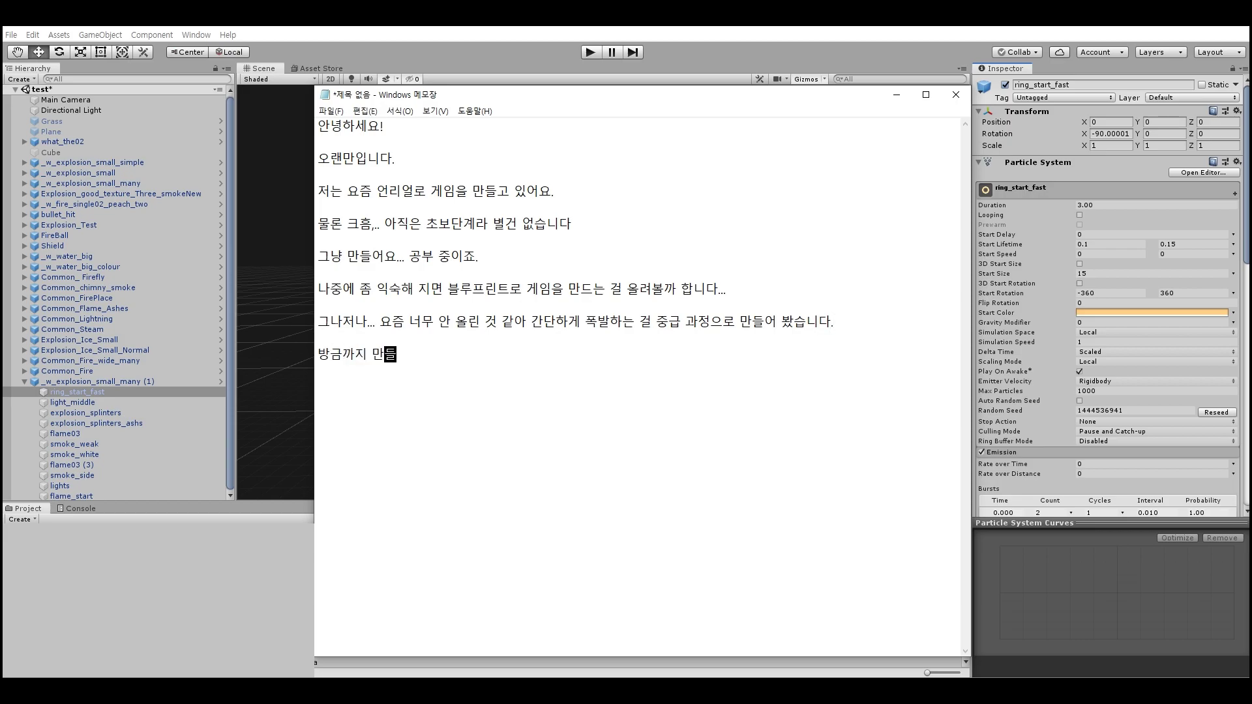
pyautogui.press('Return')
pyautogui.write('생각해보니 ')
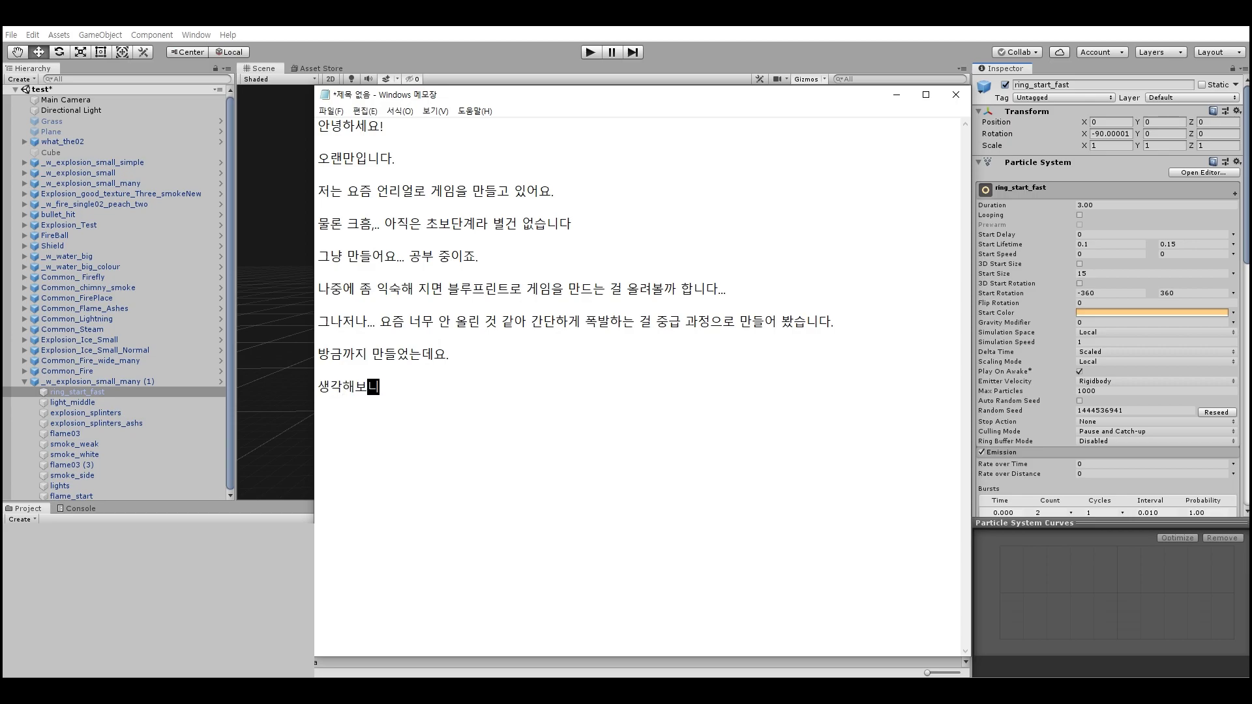
pyautogui.write('영상을 녹화도 안 하고 혼')
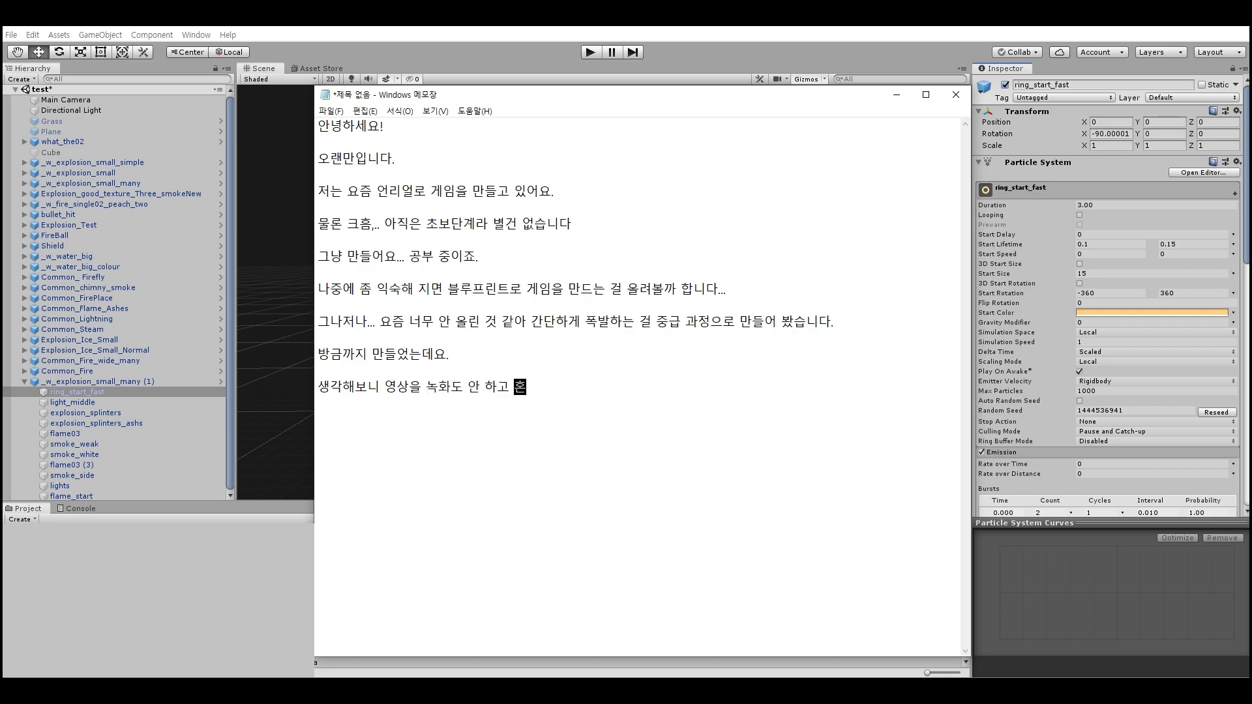
pyautogui.write('자 뻘지ㅅ을 했더라고요.')
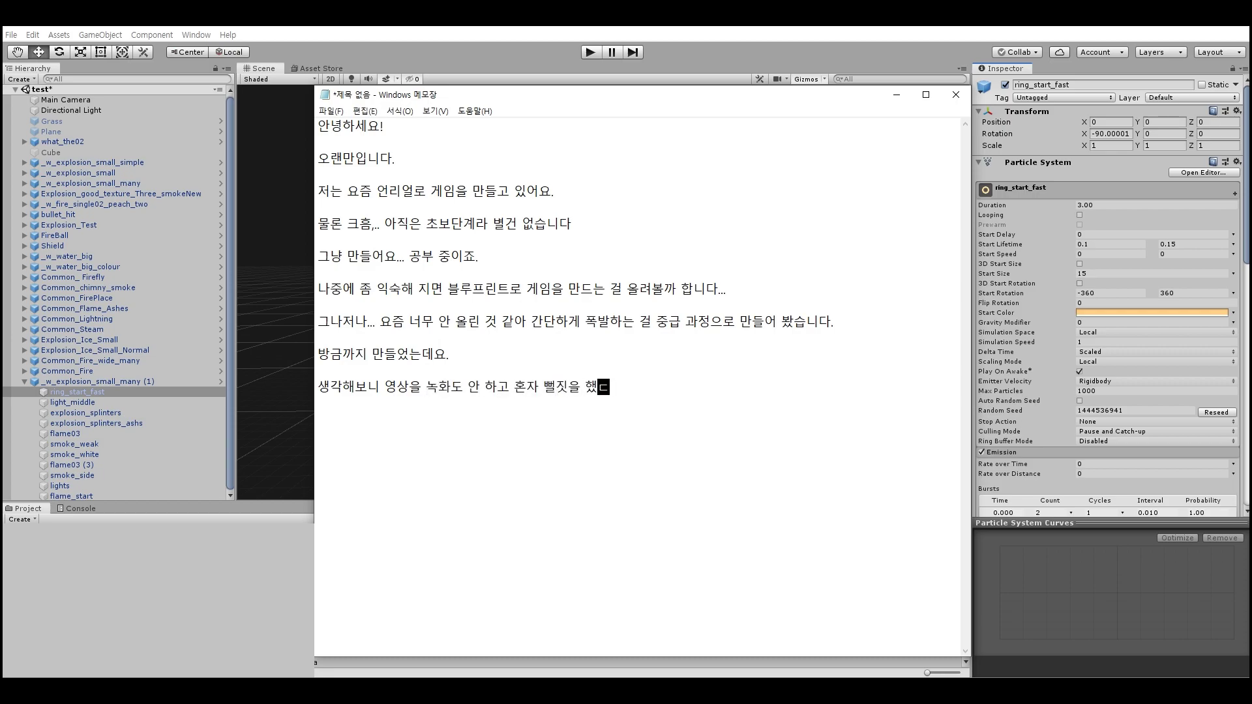
# Add the paragraph "그래서 수치랑 보여드리고 텍스쳐를 공유하겠습니다." to the note
pyautogui.press('Return')
pyautogui.press('Return')
pyautogui.write('그래서 수치랑')
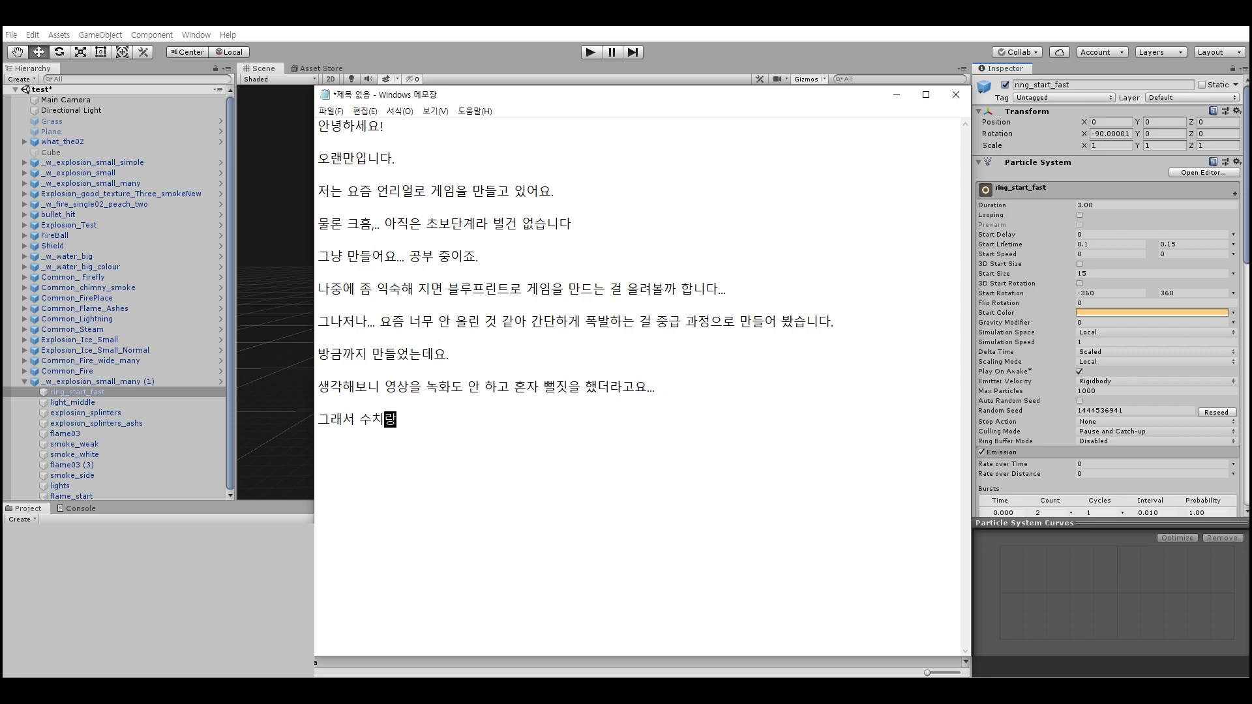
pyautogui.write(' 보여드리고 텍스쳐를 공유하겠습니다.')
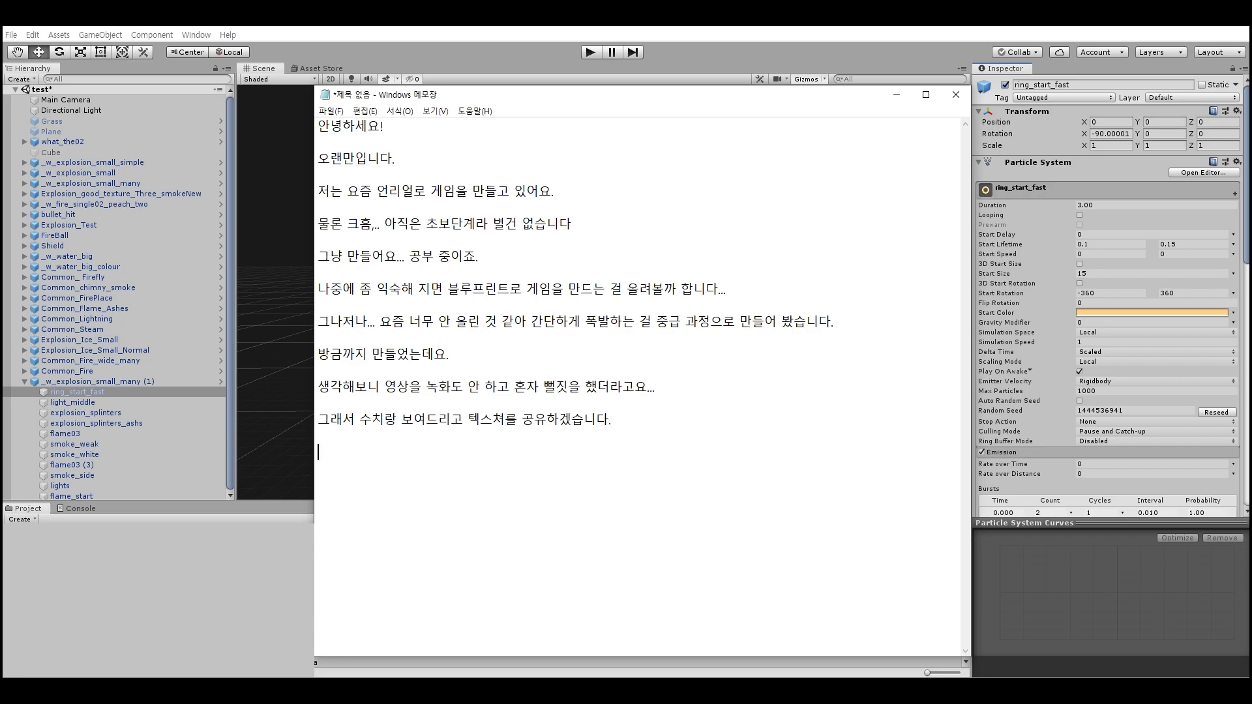
# Add the paragraph "근데 이 텍스쳐들이 예전에 만든 것들이라... 맥스에서 그게 뭐더라... 플러그인 퓸에프엑스!"
pyautogui.press('Return')
pyautogui.press('Return')
pyautogui.write('근데 이 텍스쳐들이 예')
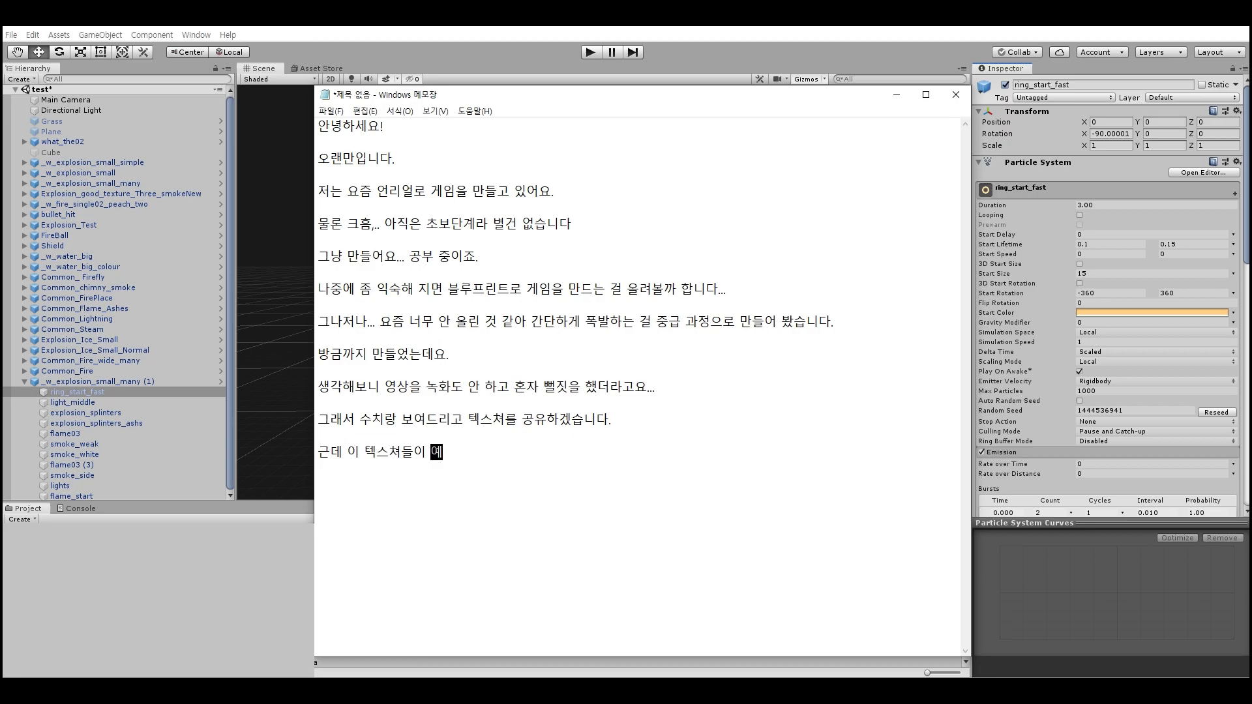
pyautogui.write('전에 만든 것들이라 ')
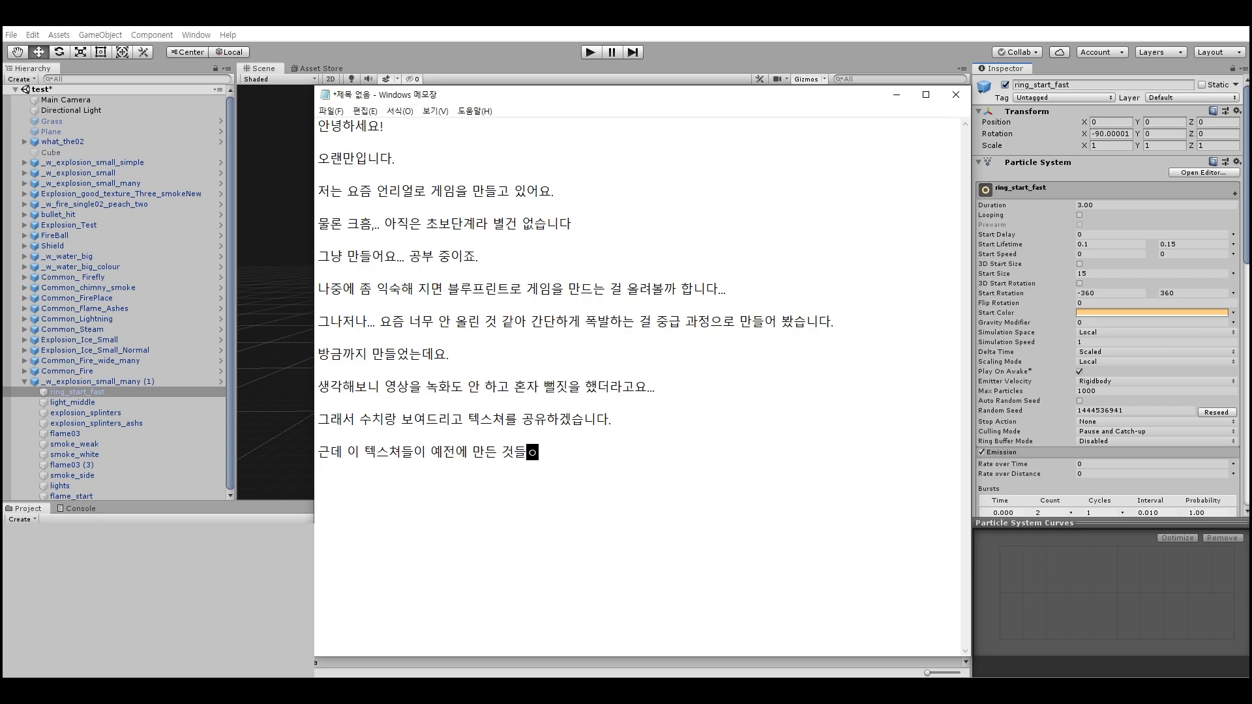
pyautogui.write('... 맥스에서')
pyautogui.write('그게 뭐더')
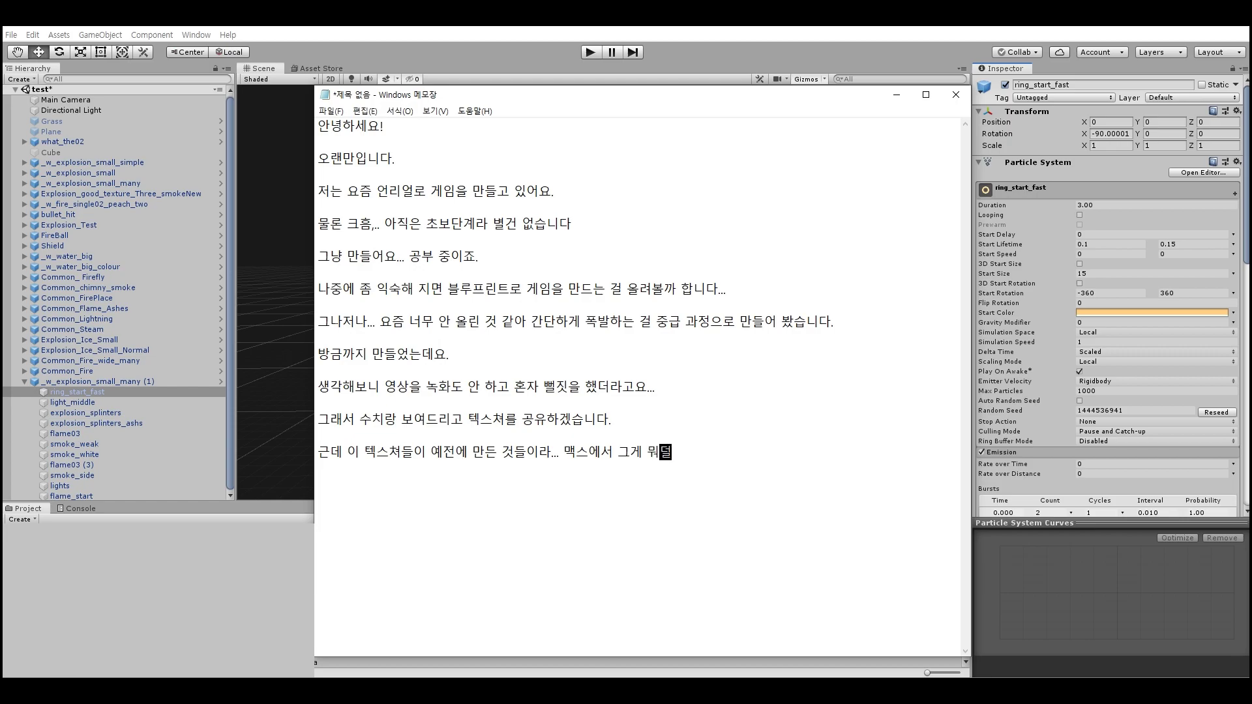
pyautogui.write('라... 플러그인 퓸')
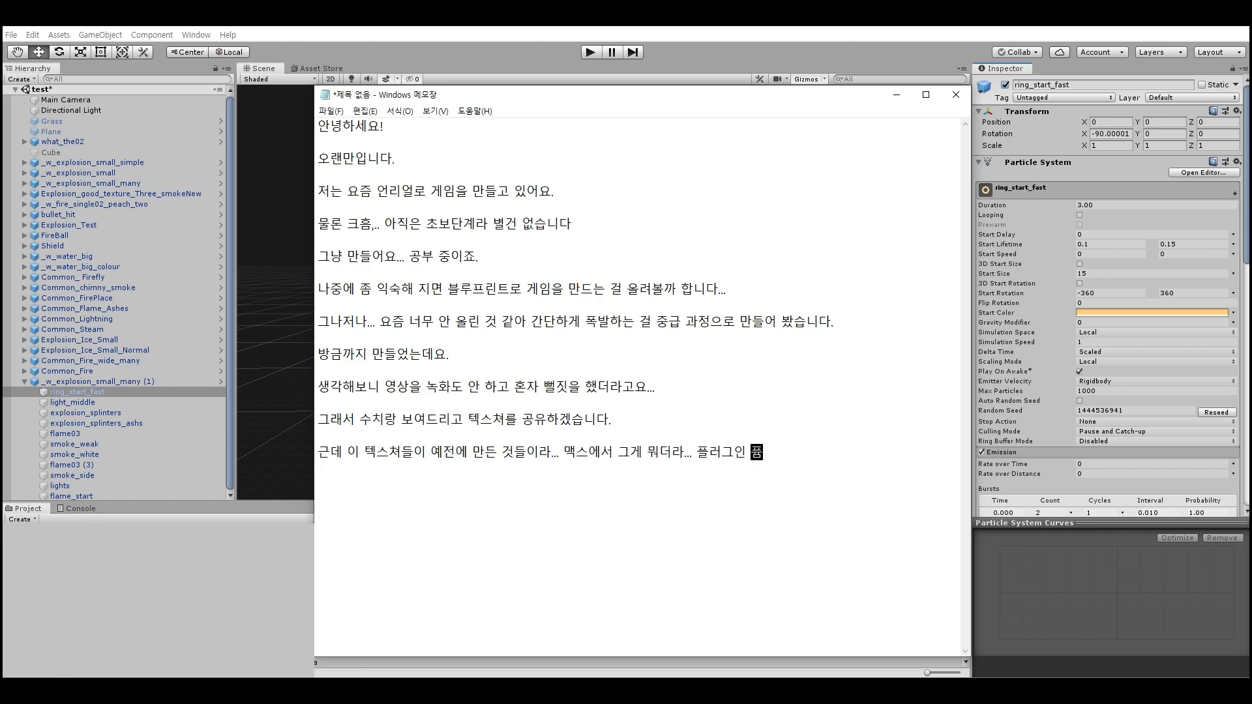
pyautogui.write('에프엑스!')
# Finish the note with the paragraph "그거 수치를 담지를 못하네요."
pyautogui.press('Return')
pyautogui.press('Return')
pyautogui.write('그거 ')
pyautogui.write('수치를 ')
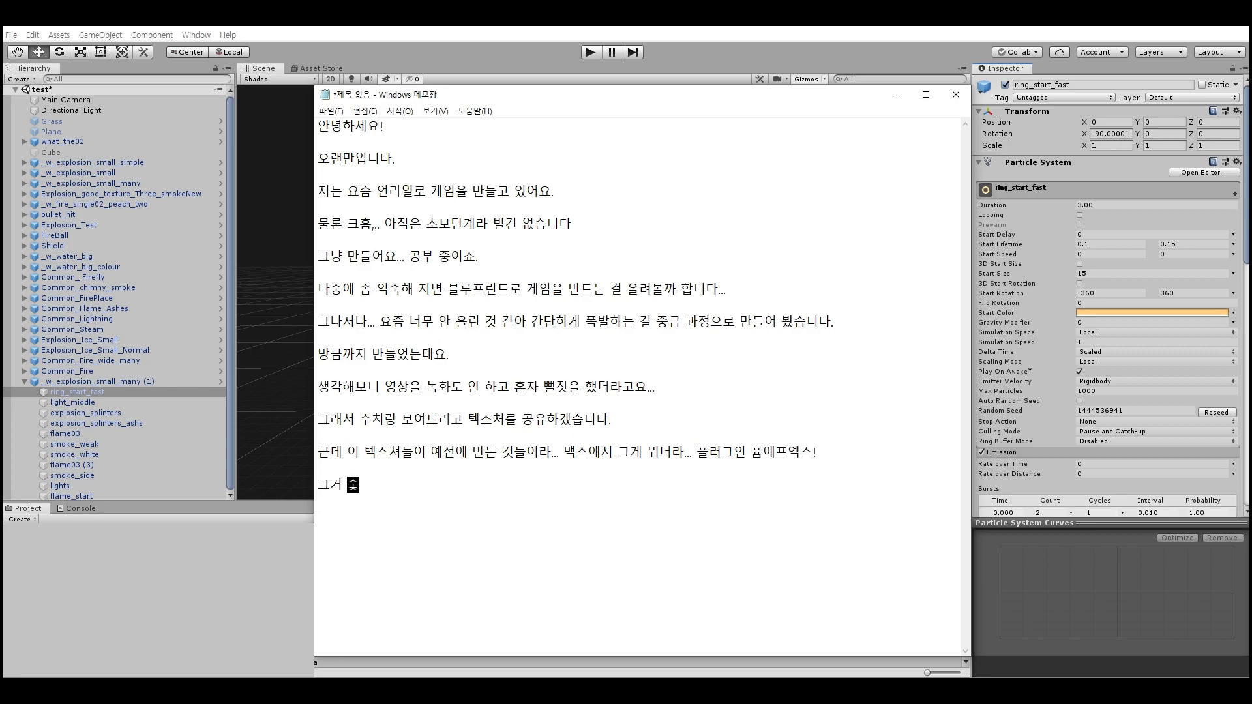
pyautogui.write('담지를 못하넹')
pyautogui.write('요.')
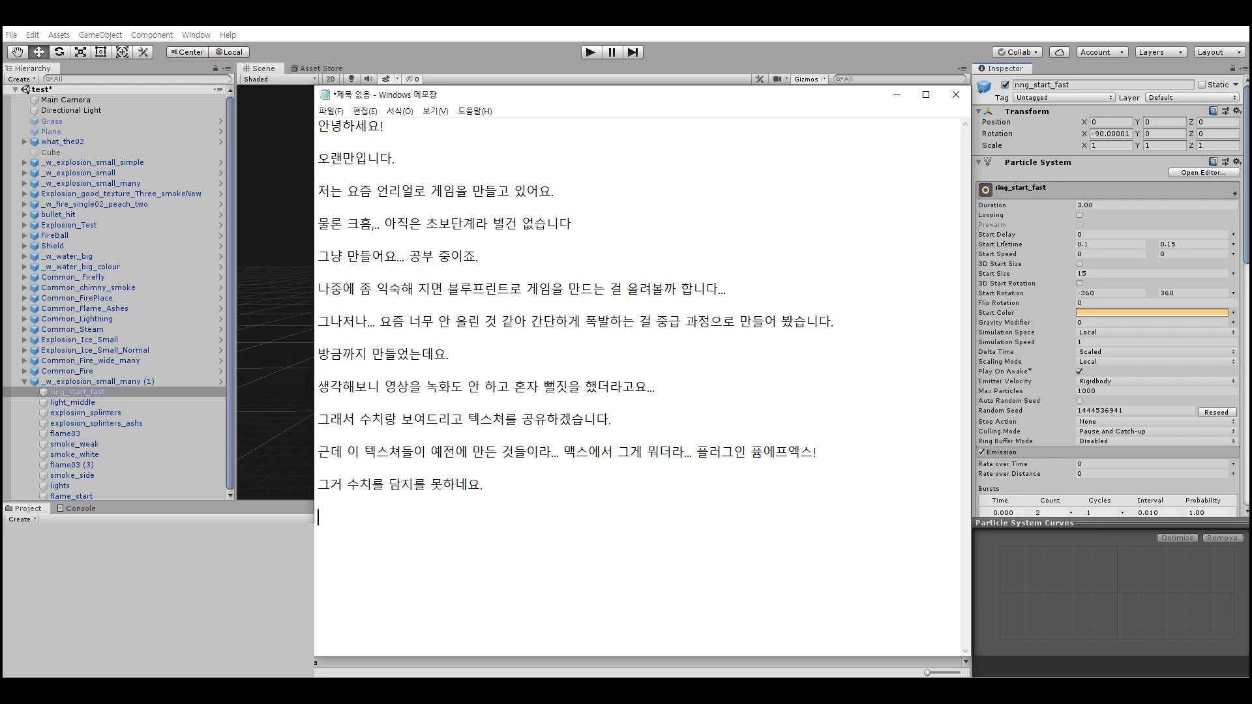
# Switch to Unity and review the main, Emission and Renderer settings of the ring_start_fast particle system
pyautogui.click(76, 392)
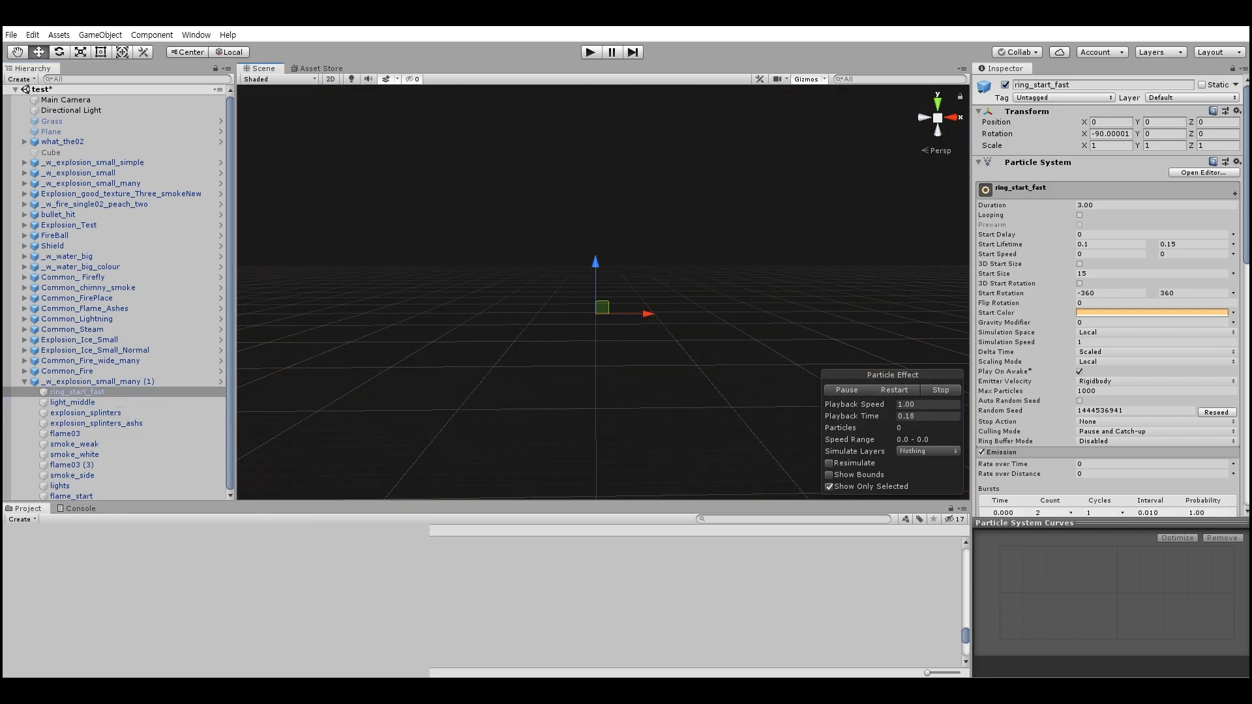
pyautogui.scroll(-3, 1108, 293)
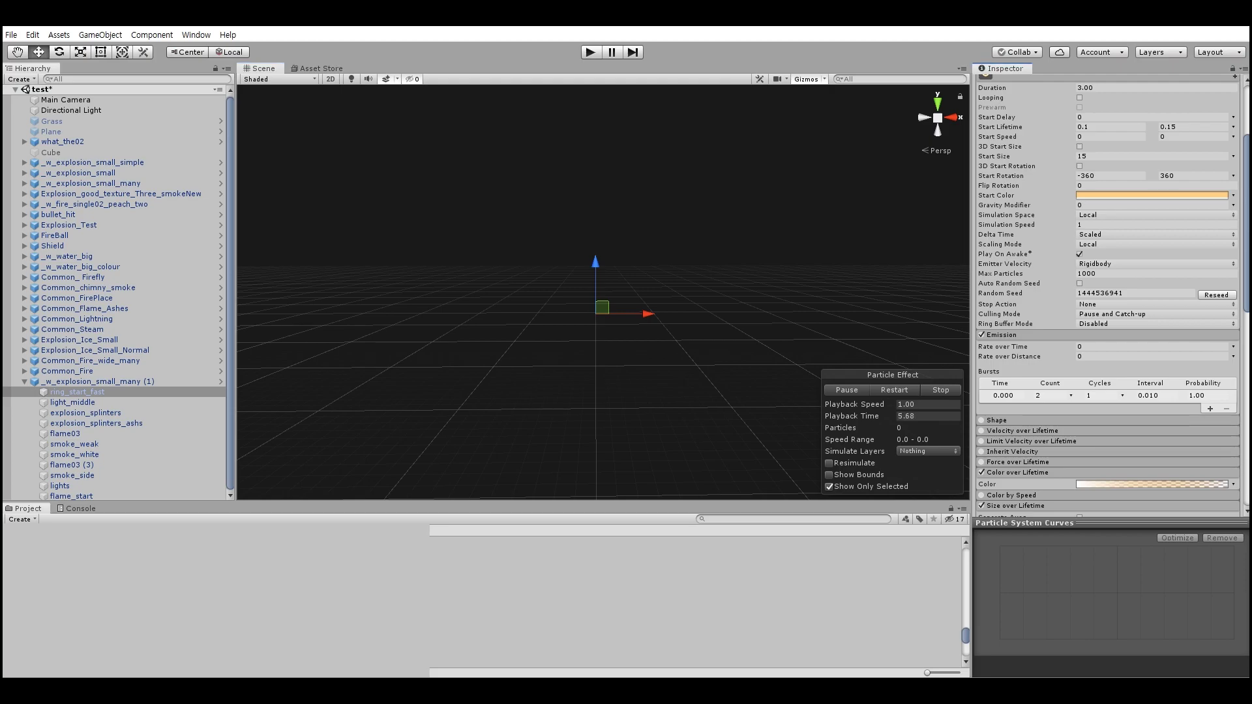
pyautogui.scroll(-5, 1109, 293)
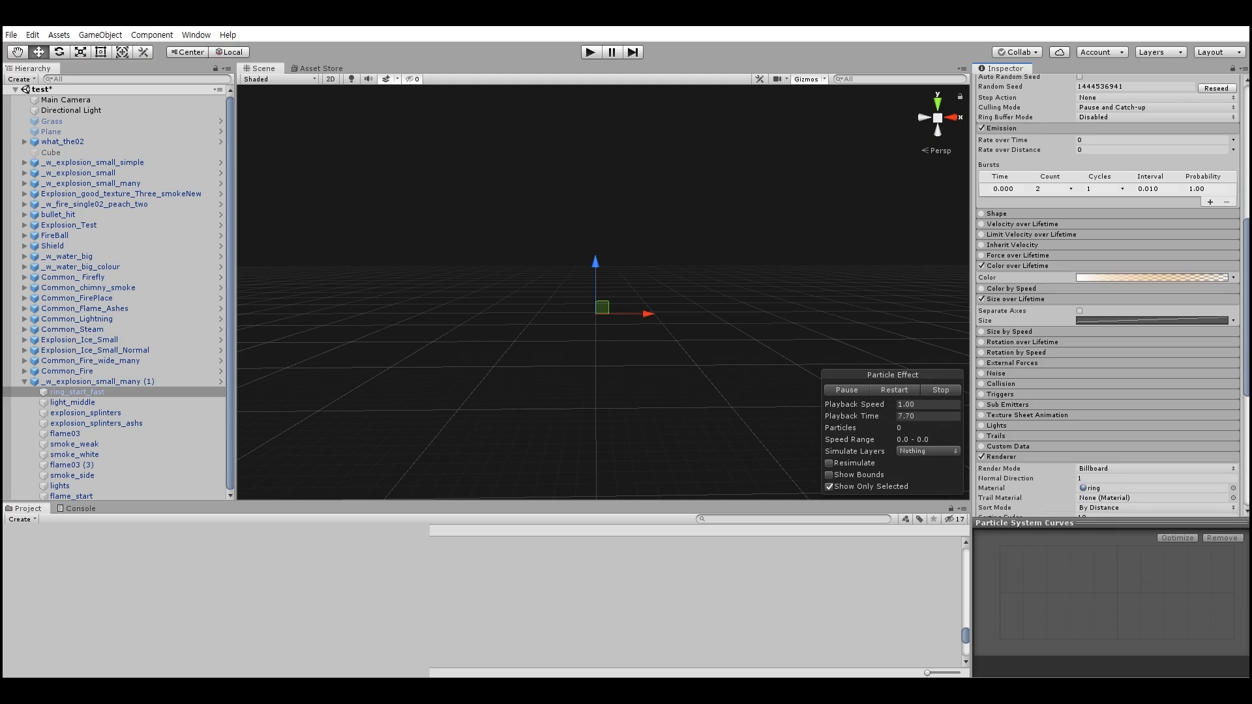
pyautogui.scroll(-3, 1108, 294)
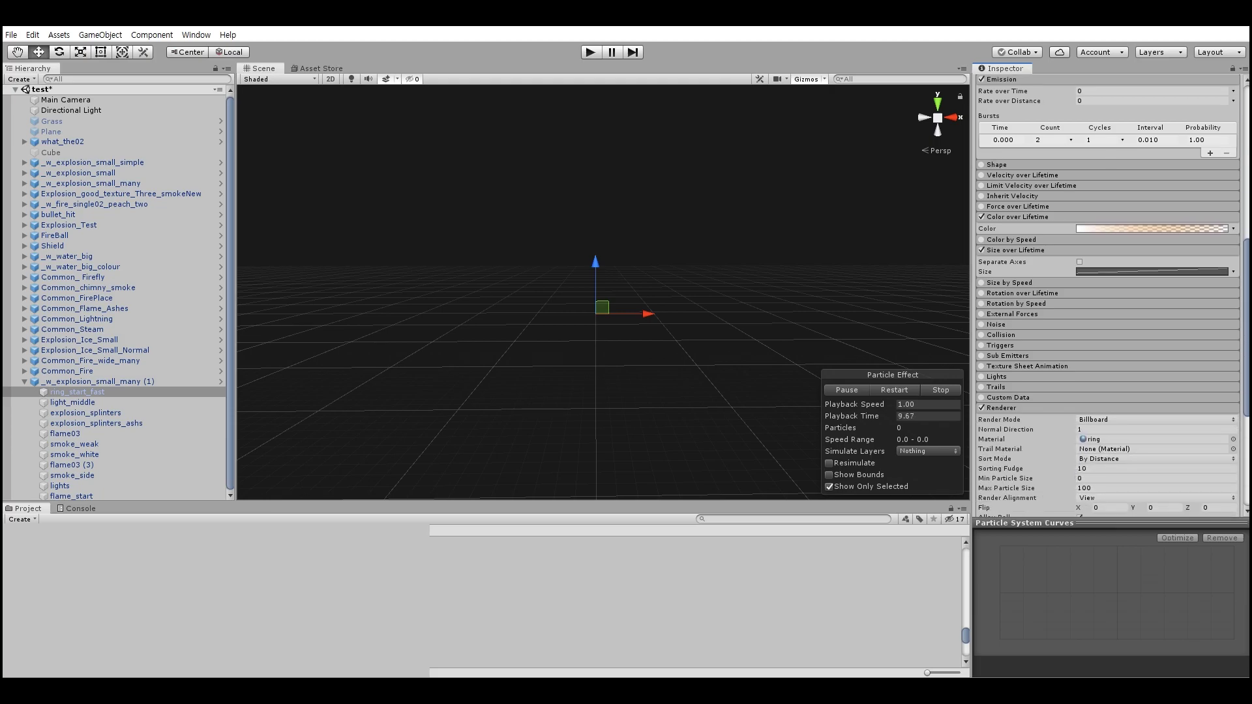
pyautogui.scroll(-3, 1109, 294)
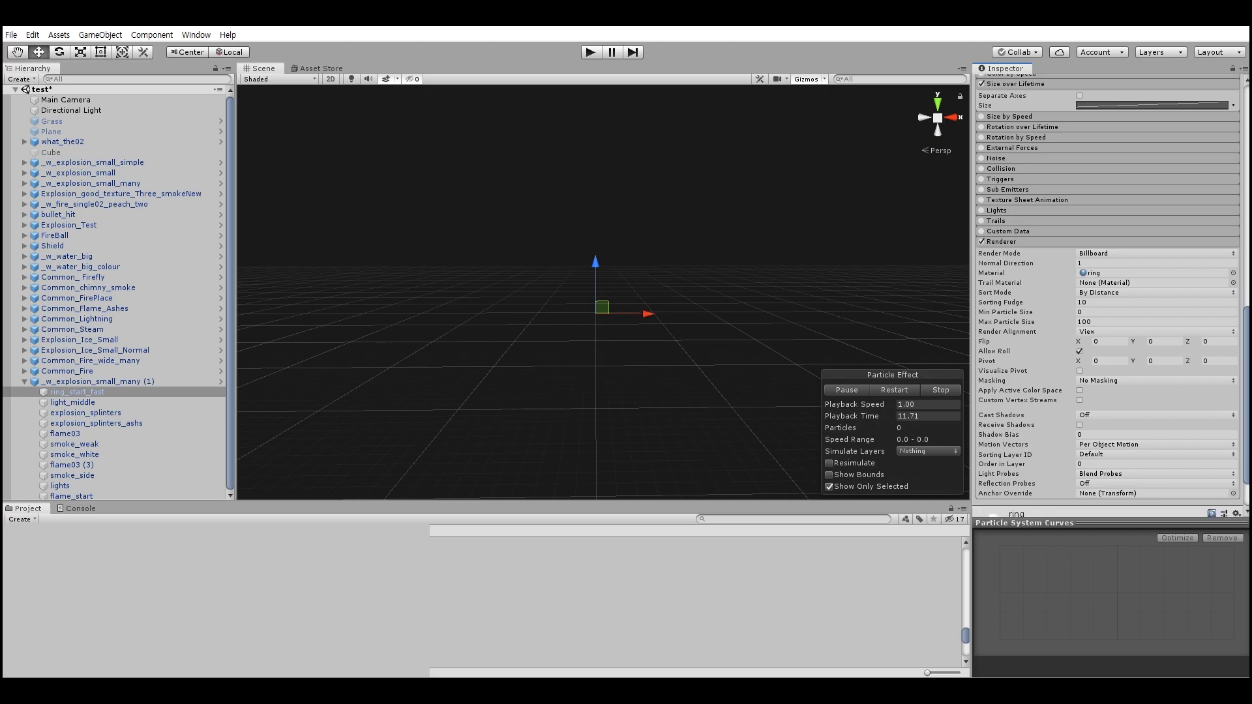
# Examine ring_start_fast's Color over Lifetime gradient with its end colour, and its Size over Lifetime curve
pyautogui.scroll(5, 1108, 293)
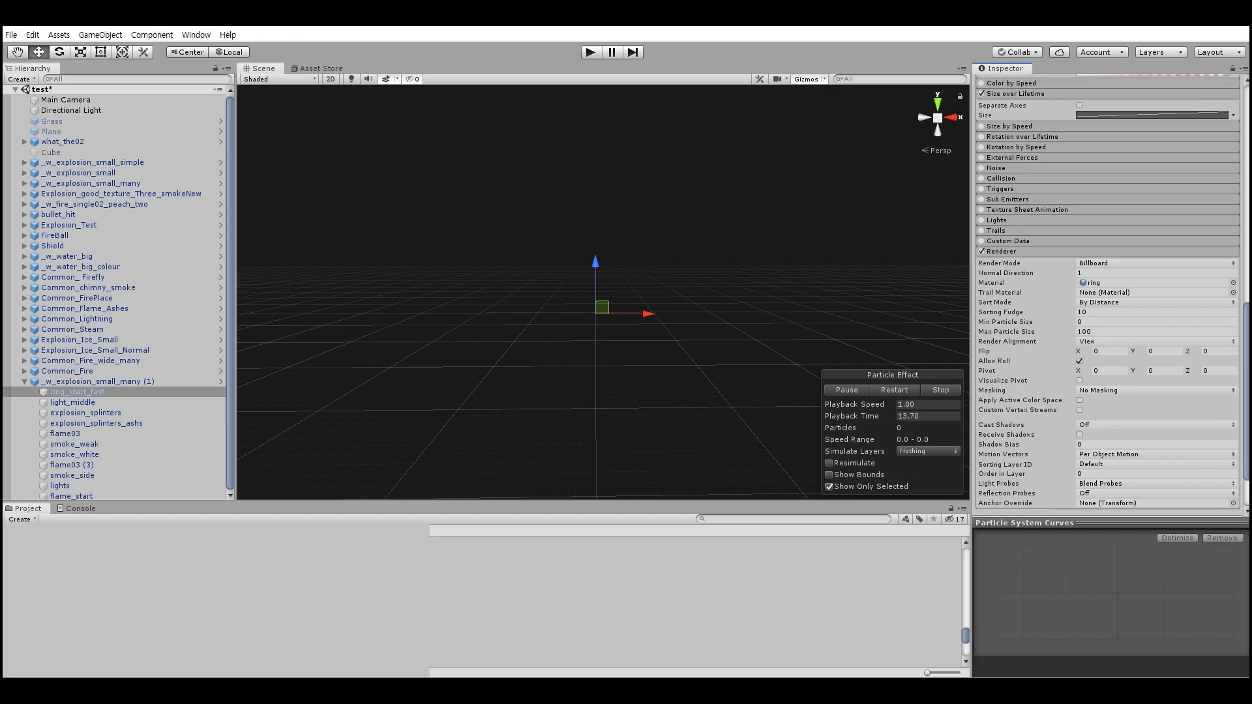
pyautogui.click(1151, 246)
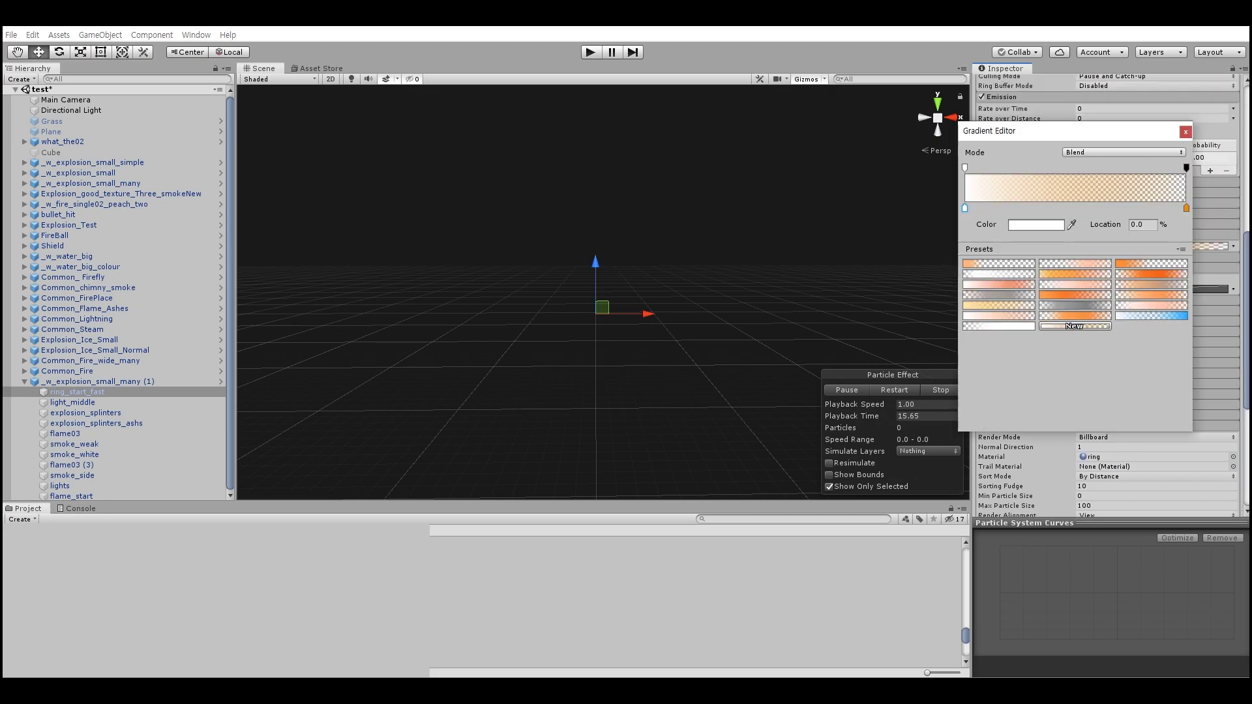
pyautogui.moveTo(1068, 130); pyautogui.dragTo(751, 152)
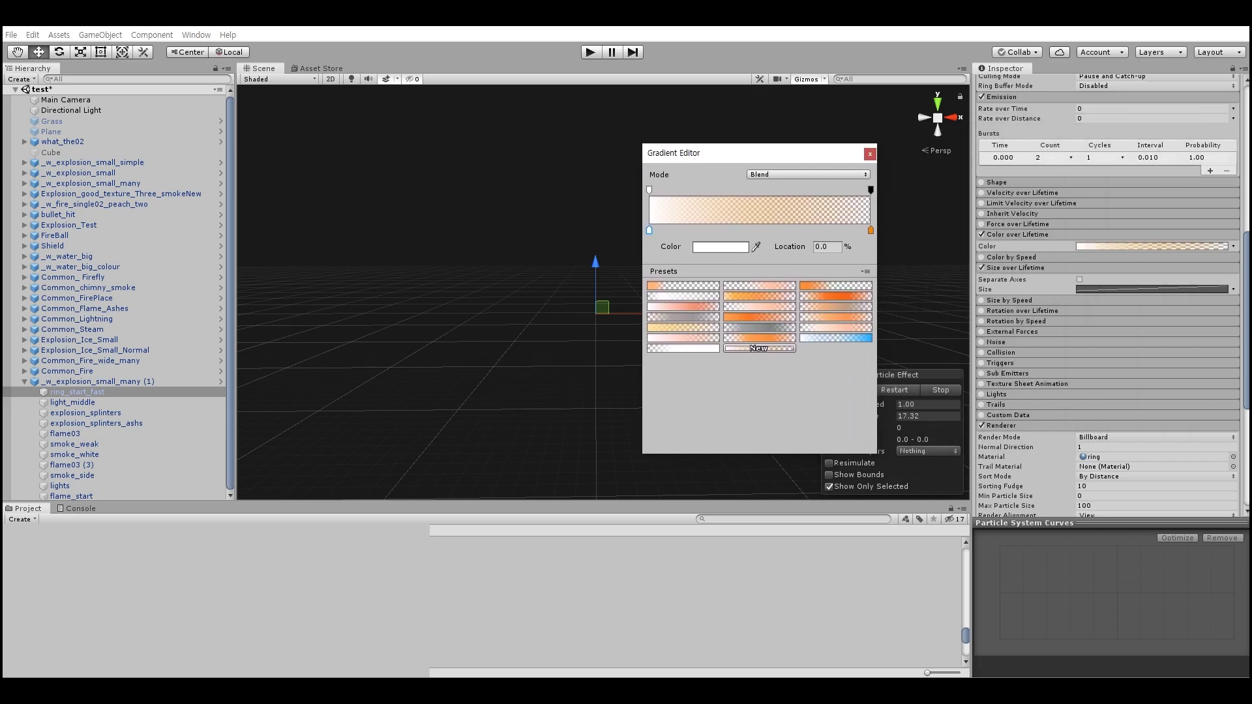
pyautogui.click(870, 230)
pyautogui.click(720, 246)
pyautogui.moveTo(1092, 153); pyautogui.dragTo(964, 149)
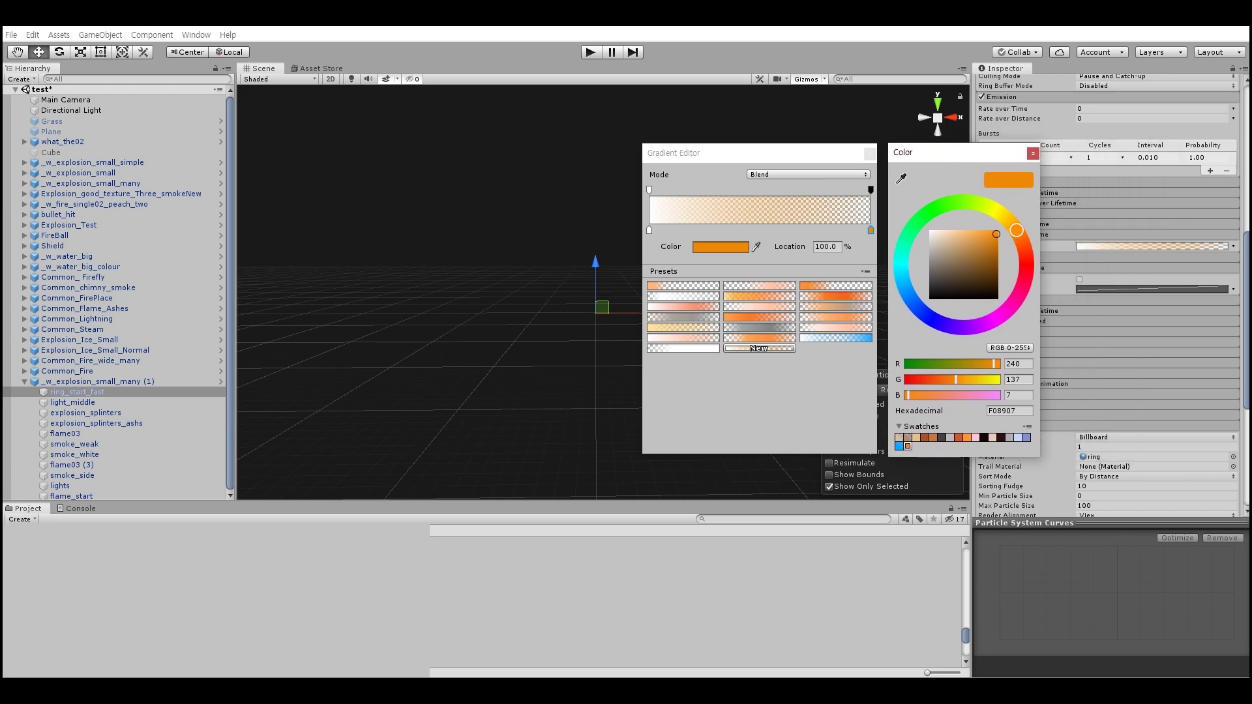
pyautogui.click(1033, 153)
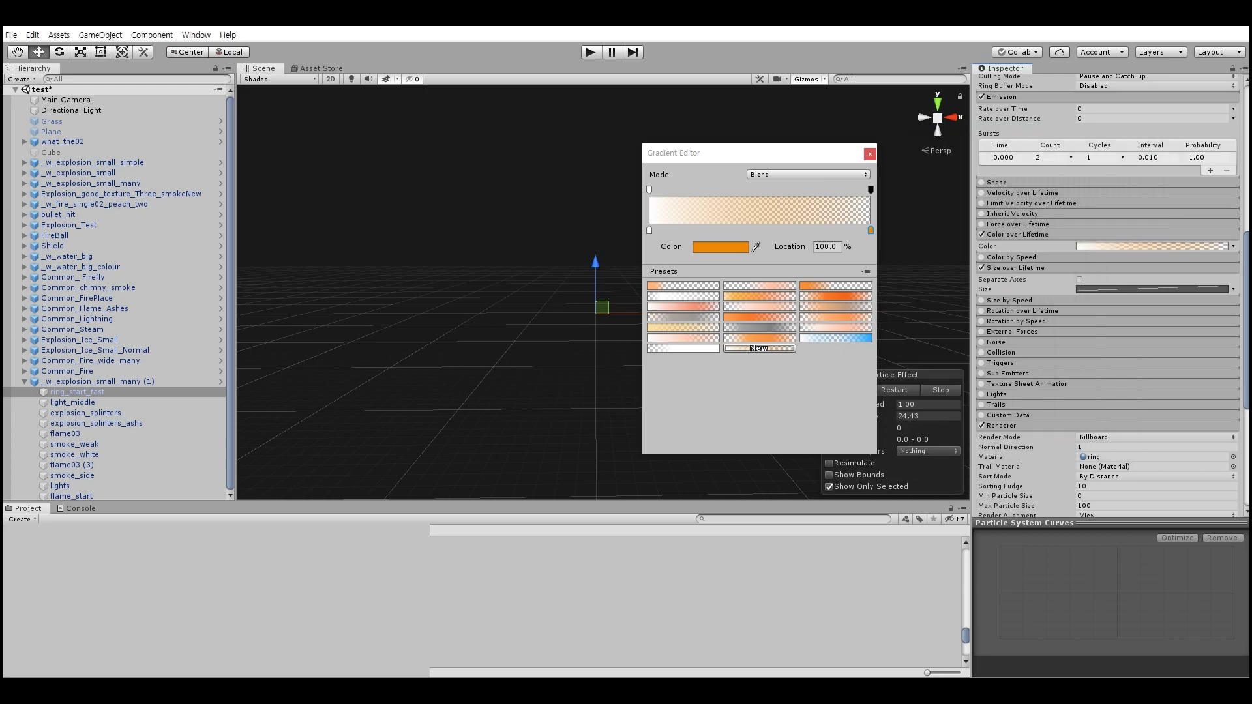
pyautogui.click(870, 153)
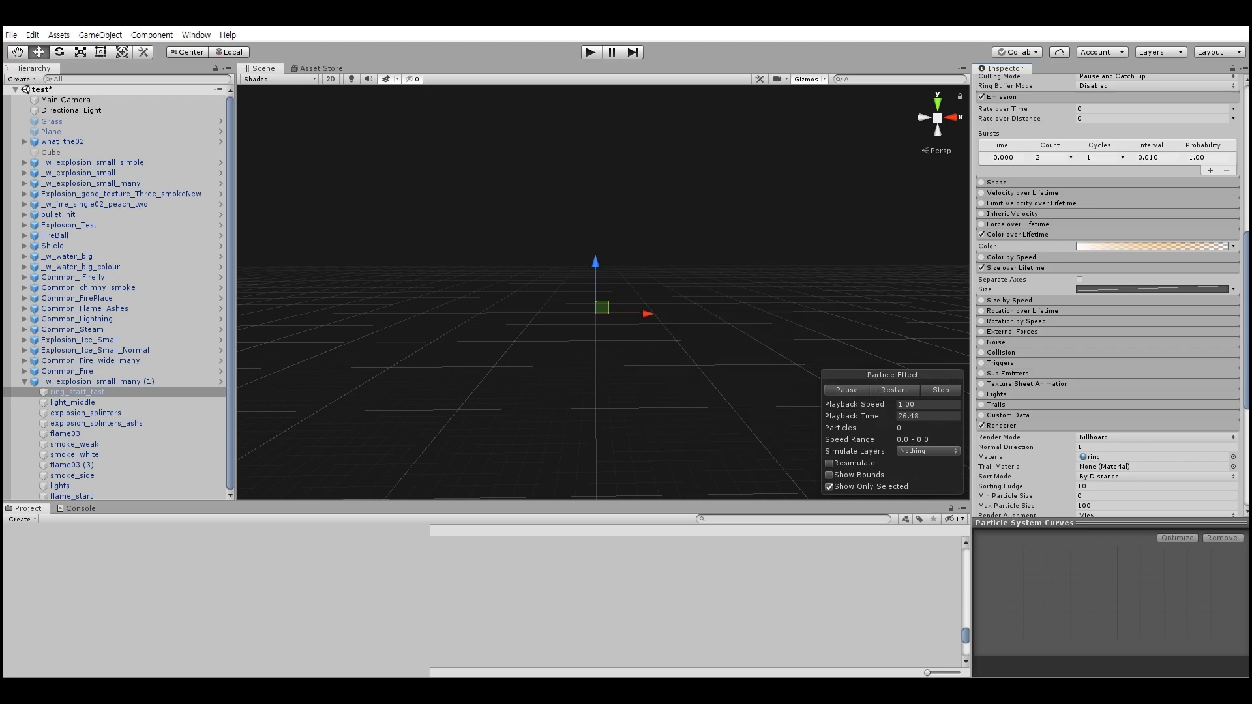
pyautogui.click(1151, 289)
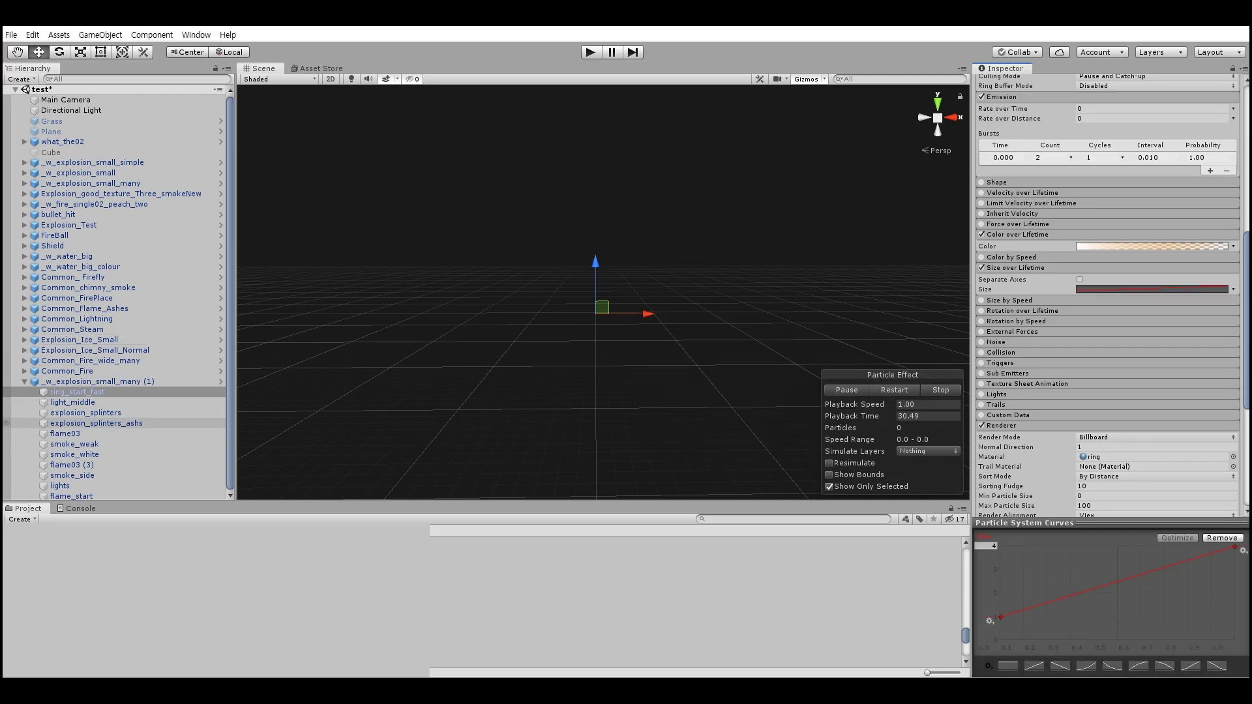
# Select the light_middle particle system and replay its effect several times in the scene preview
pyautogui.click(72, 403)
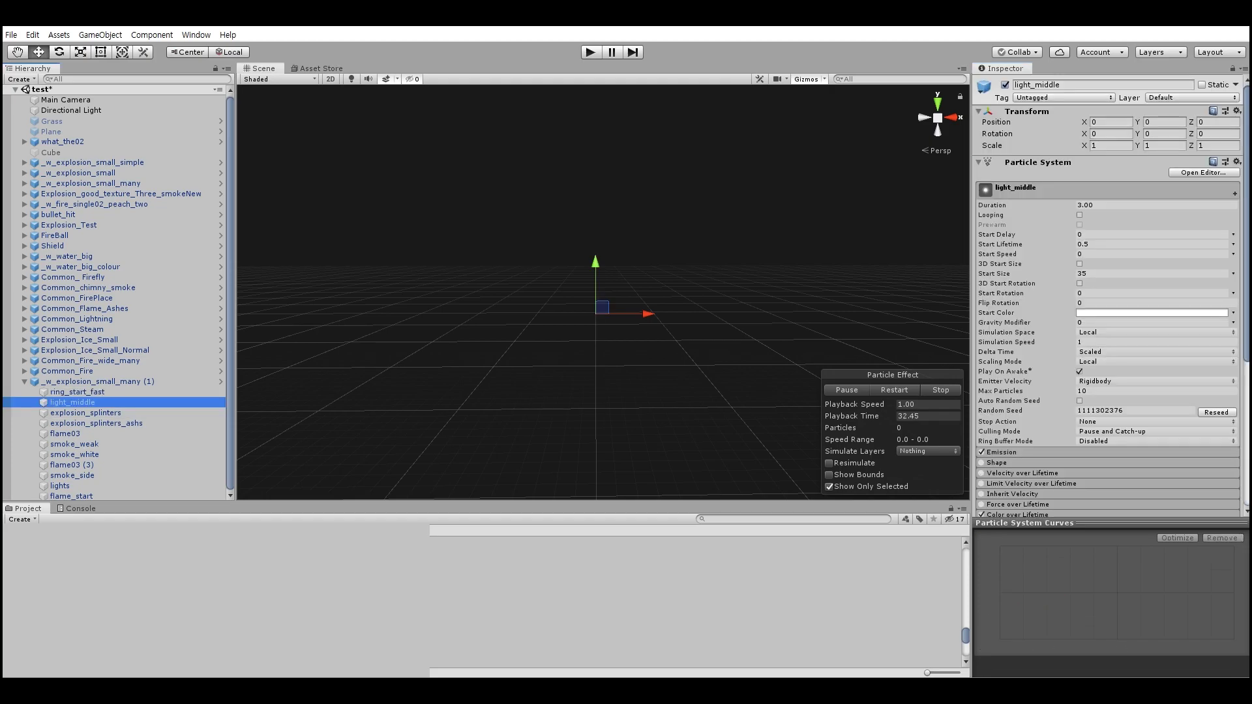
pyautogui.click(894, 390)
pyautogui.click(894, 390)
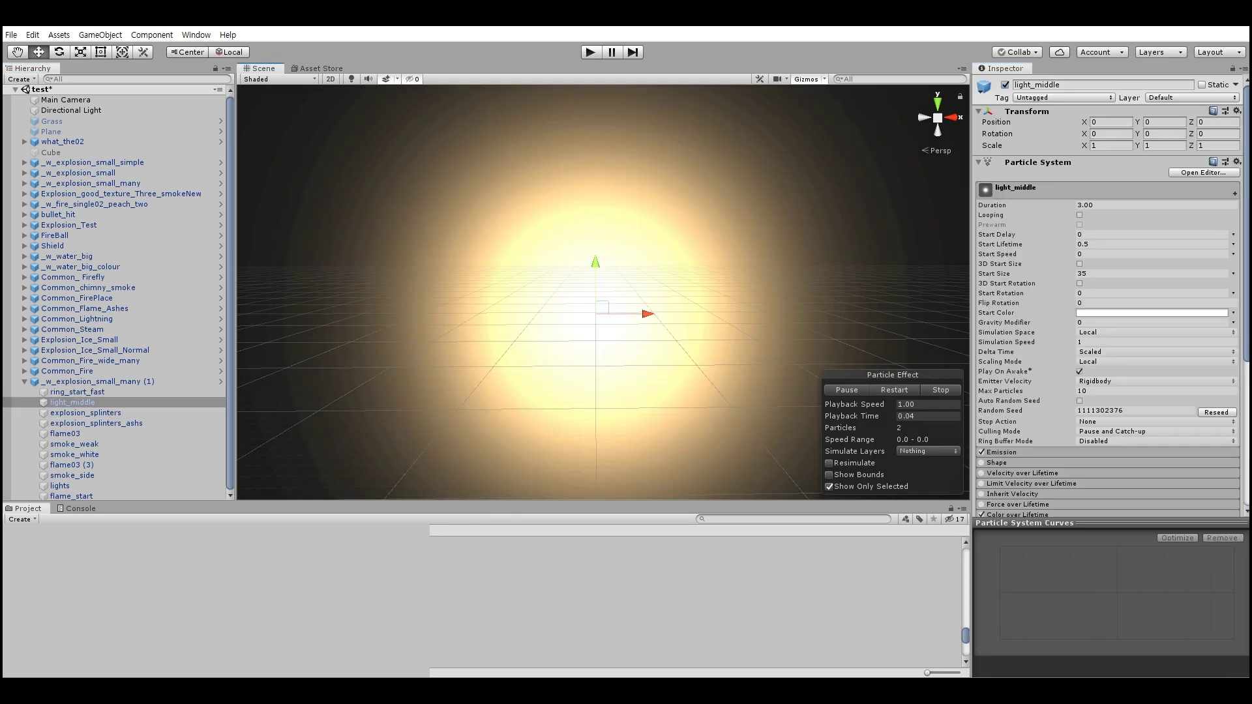
pyautogui.click(894, 390)
pyautogui.click(894, 390)
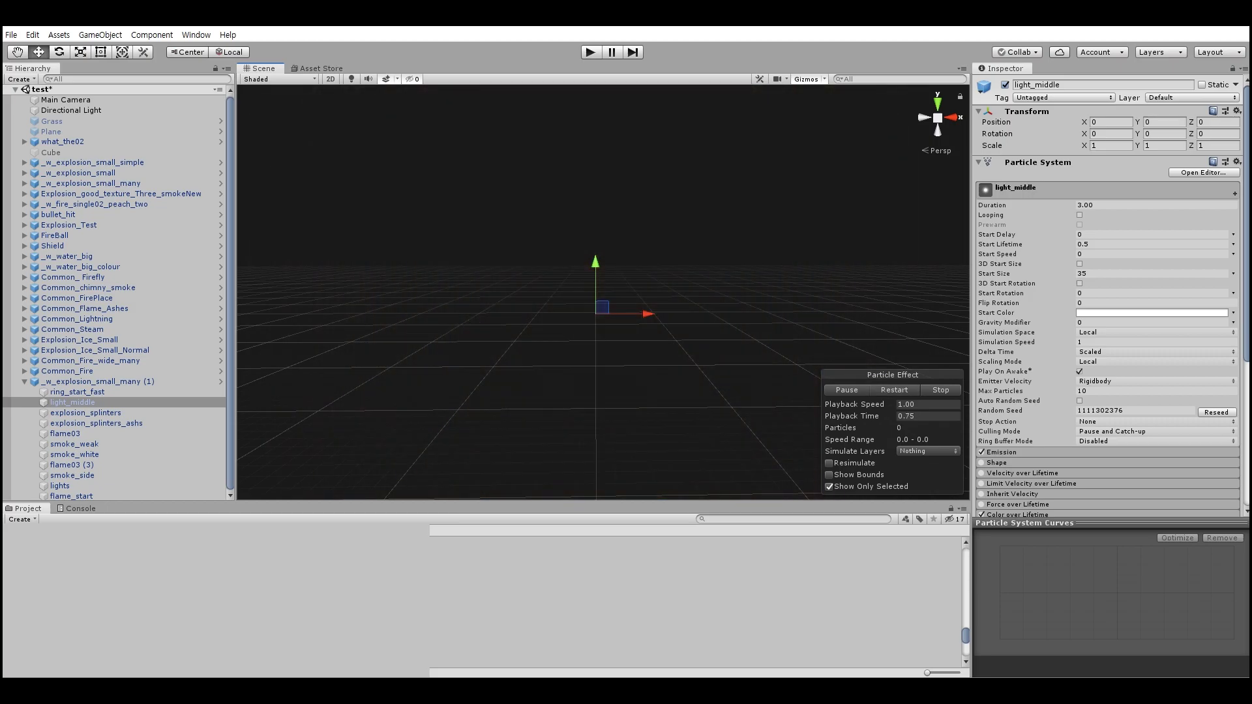
# Review light_middle's Emission burst settings and expand its Color over Lifetime module
pyautogui.scroll(-5, 1109, 294)
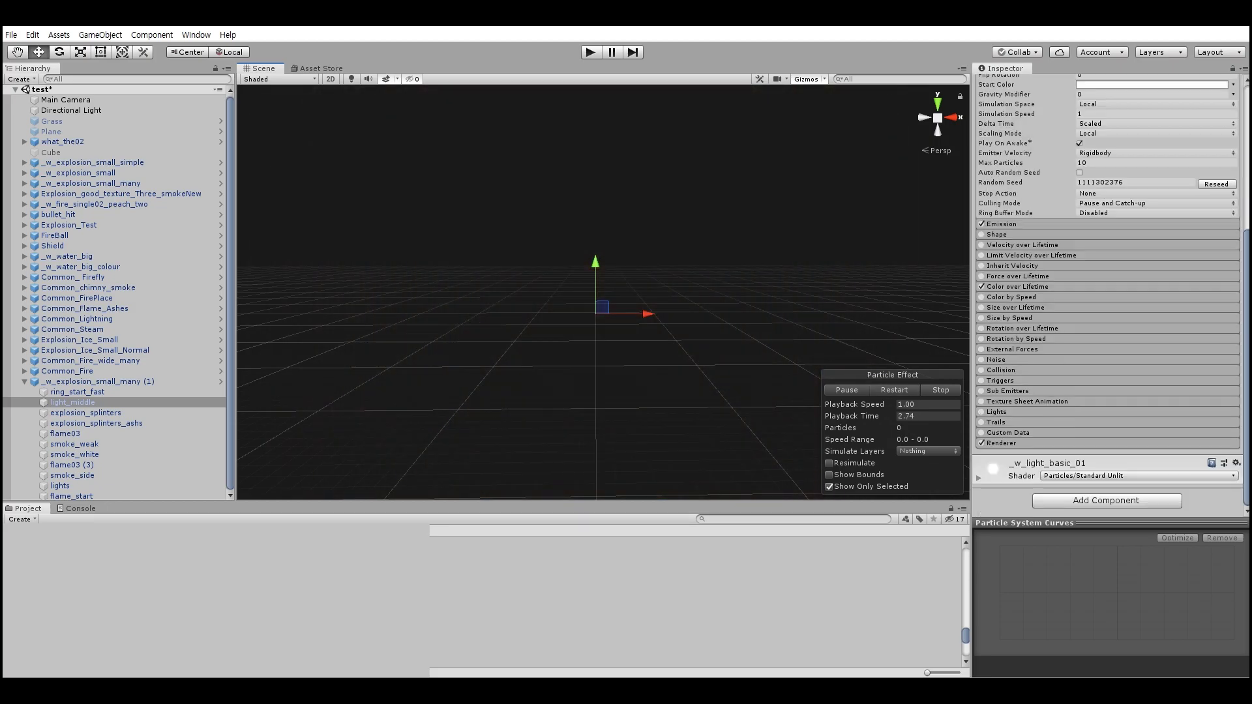
pyautogui.click(1002, 223)
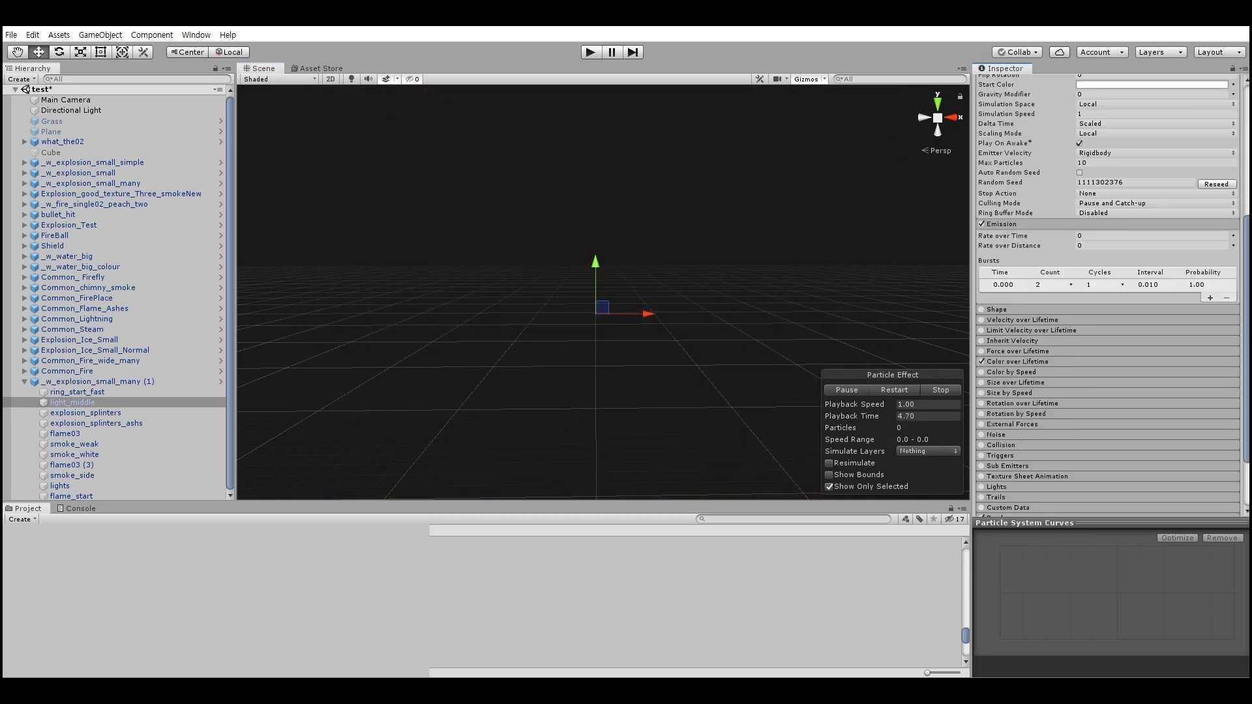
pyautogui.click(1017, 362)
pyautogui.scroll(-3, 1108, 326)
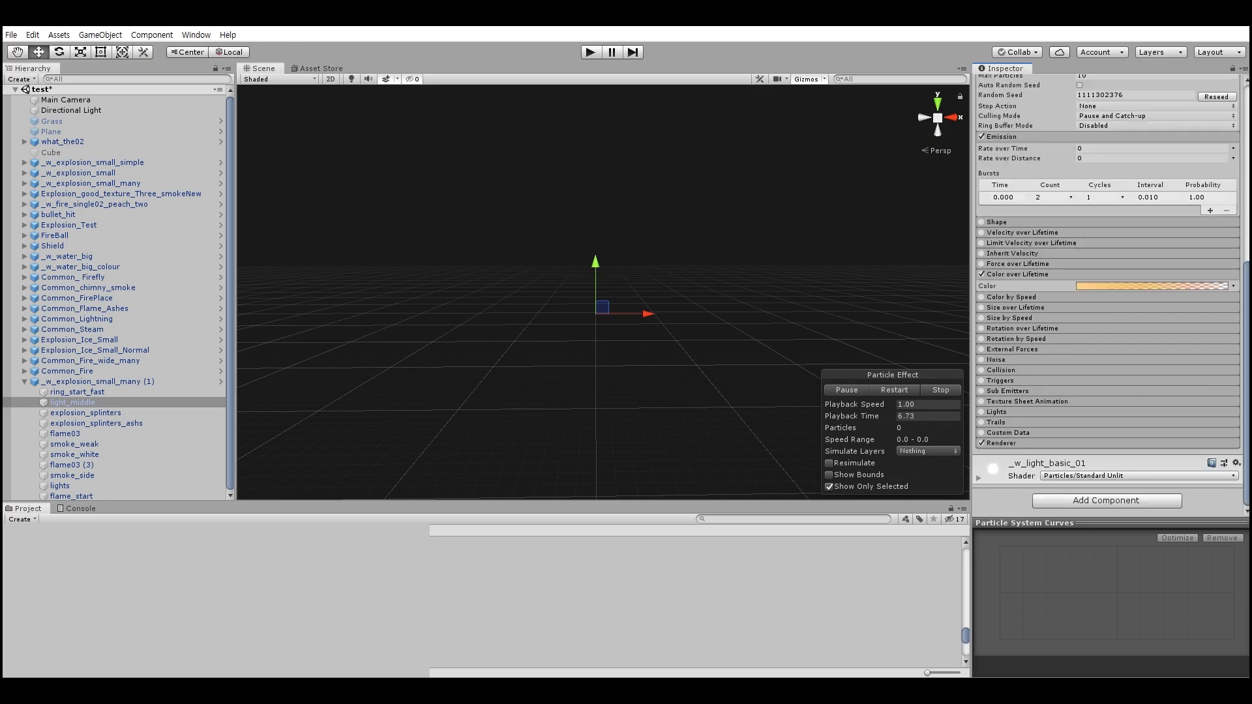
# Examine the start, middle and end colours of light_middle's Color over Lifetime gradient
pyautogui.click(1152, 285)
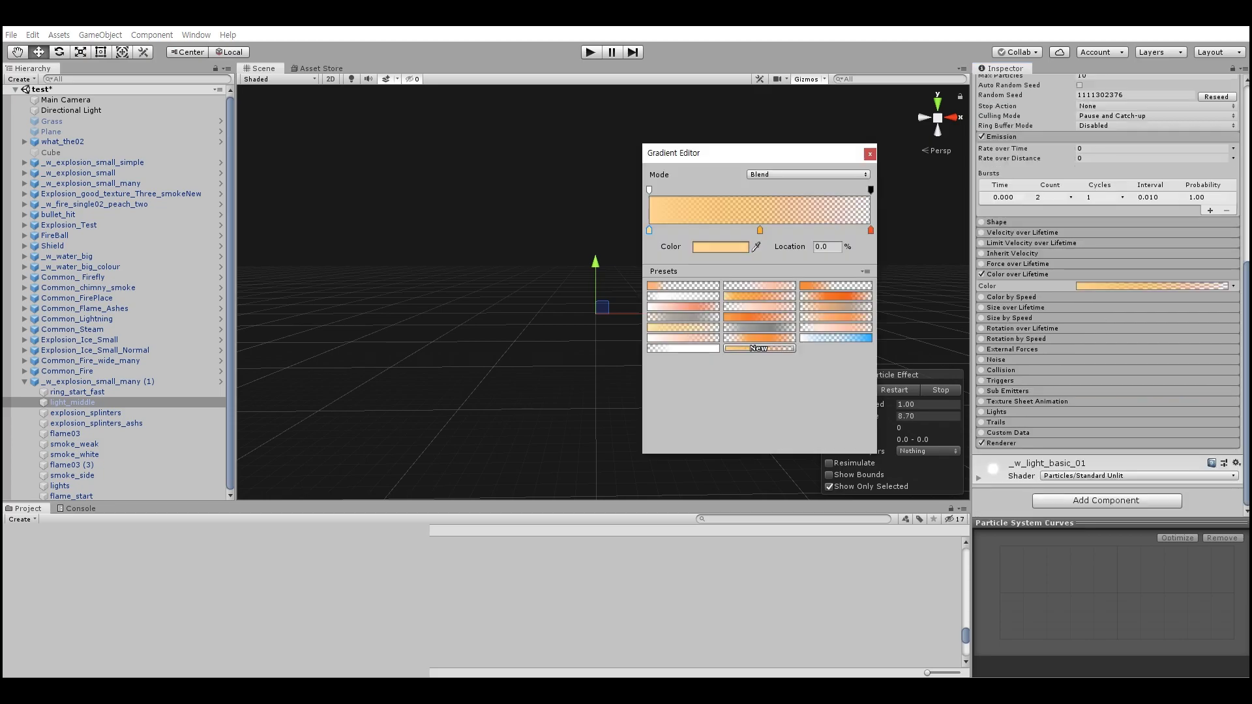
pyautogui.click(719, 246)
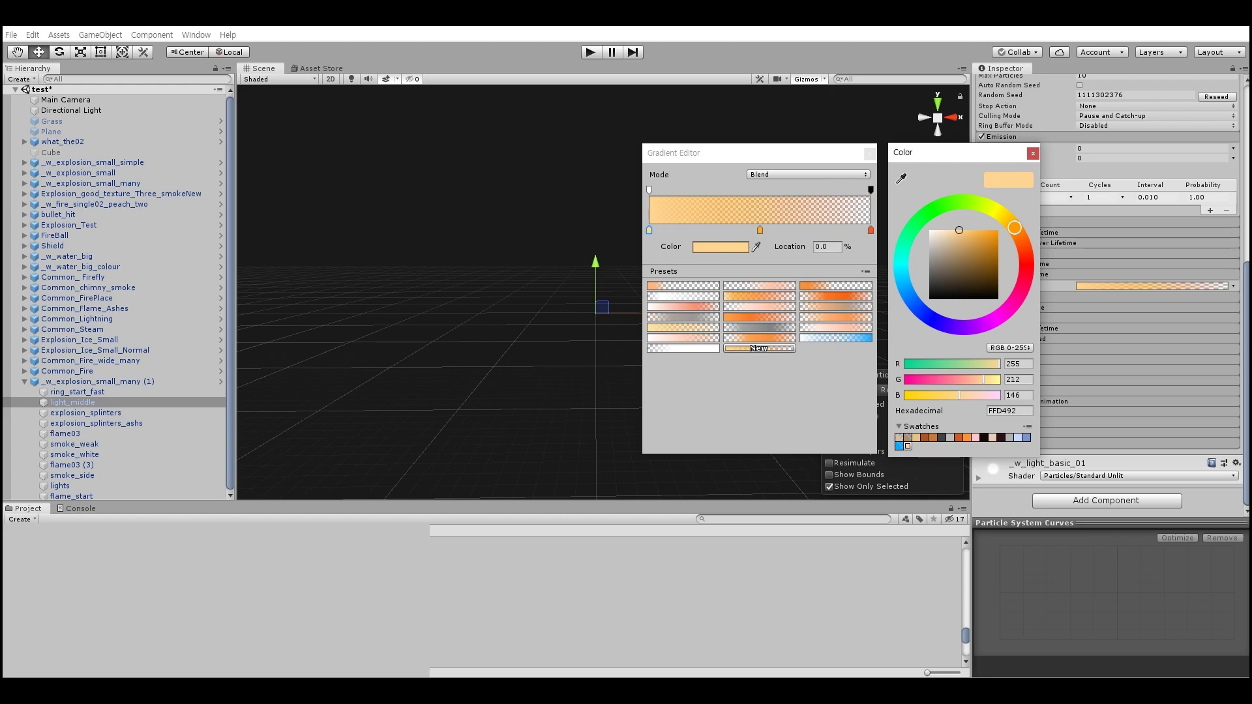
pyautogui.click(760, 230)
pyautogui.click(720, 247)
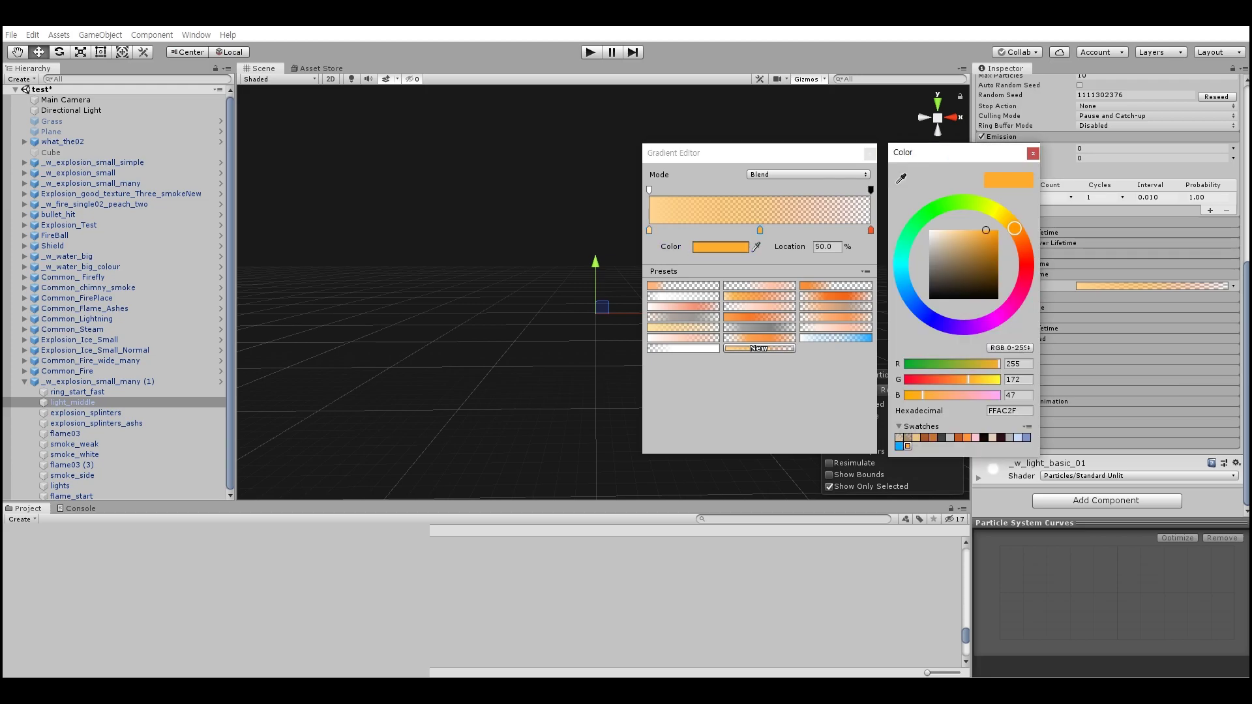
pyautogui.click(870, 230)
pyautogui.click(721, 247)
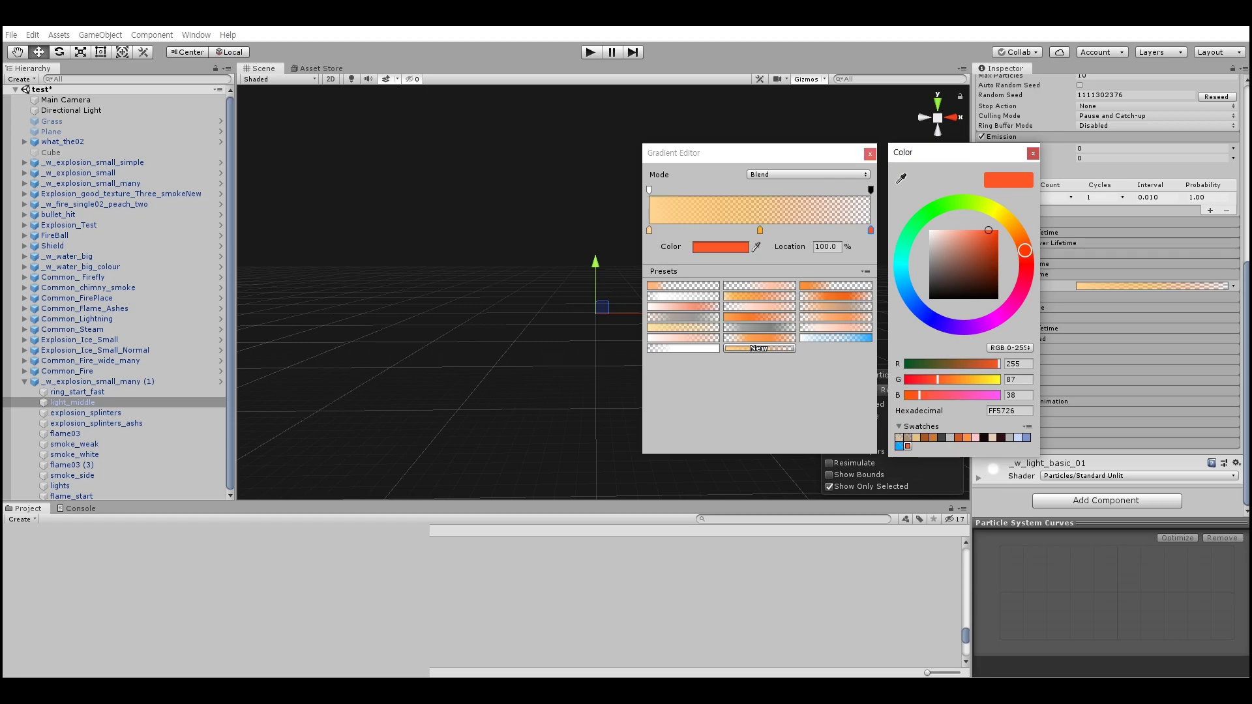
pyautogui.click(869, 154)
# Review the Renderer settings of the light_middle particle system
pyautogui.click(1001, 443)
pyautogui.scroll(-9, 1106, 293)
pyautogui.scroll(4, 1109, 294)
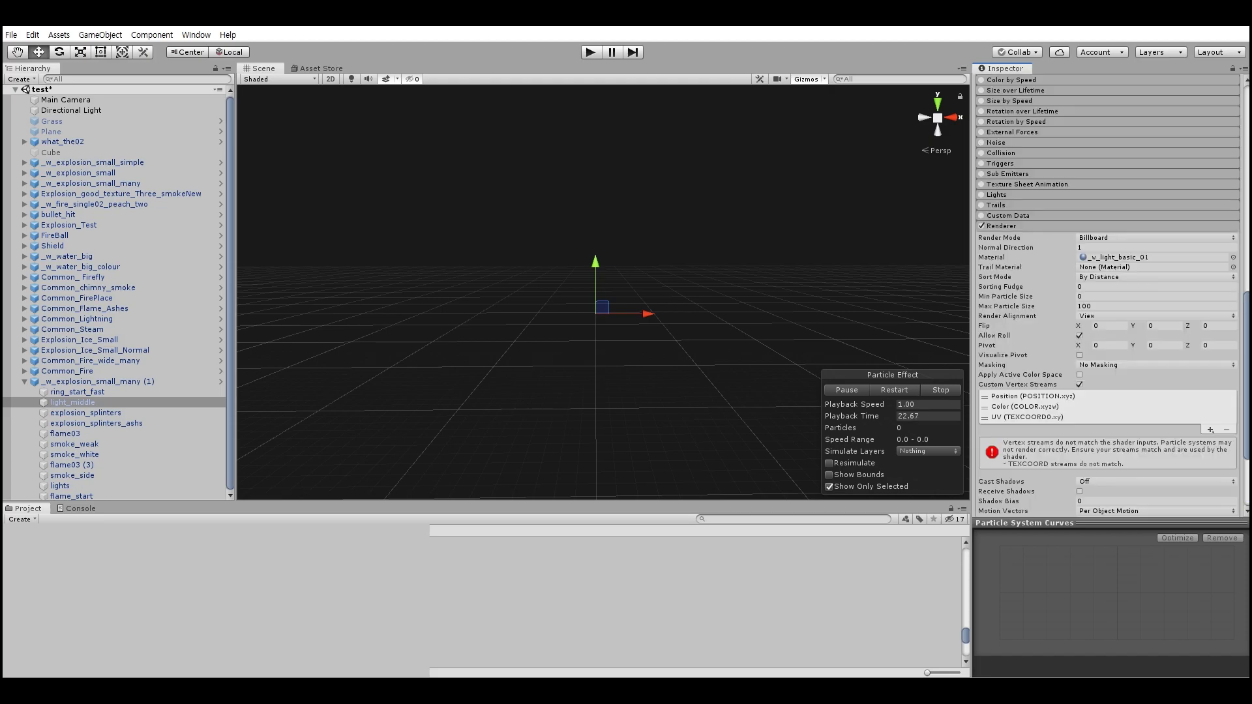
pyautogui.scroll(4, 1108, 293)
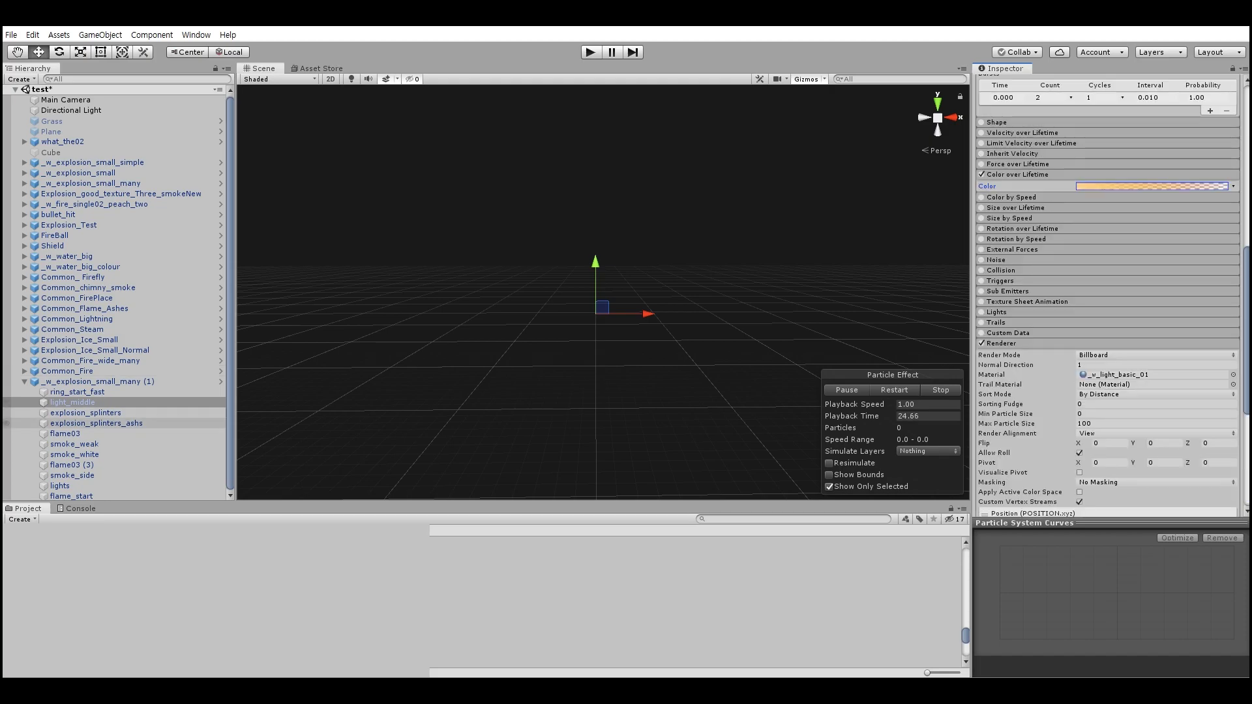
# Select the explosion_splinters particle system, replay its effect, and review its main, Emission and Shape settings
pyautogui.click(85, 413)
pyautogui.click(893, 389)
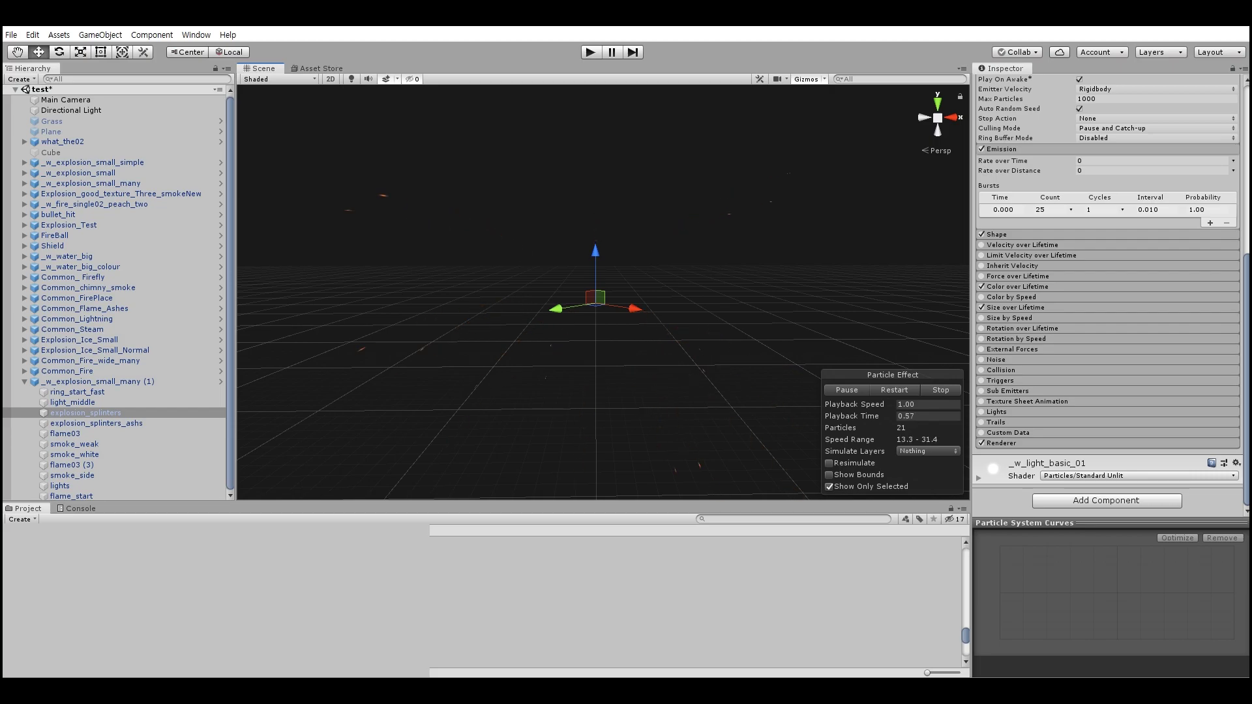
pyautogui.scroll(6, 1108, 294)
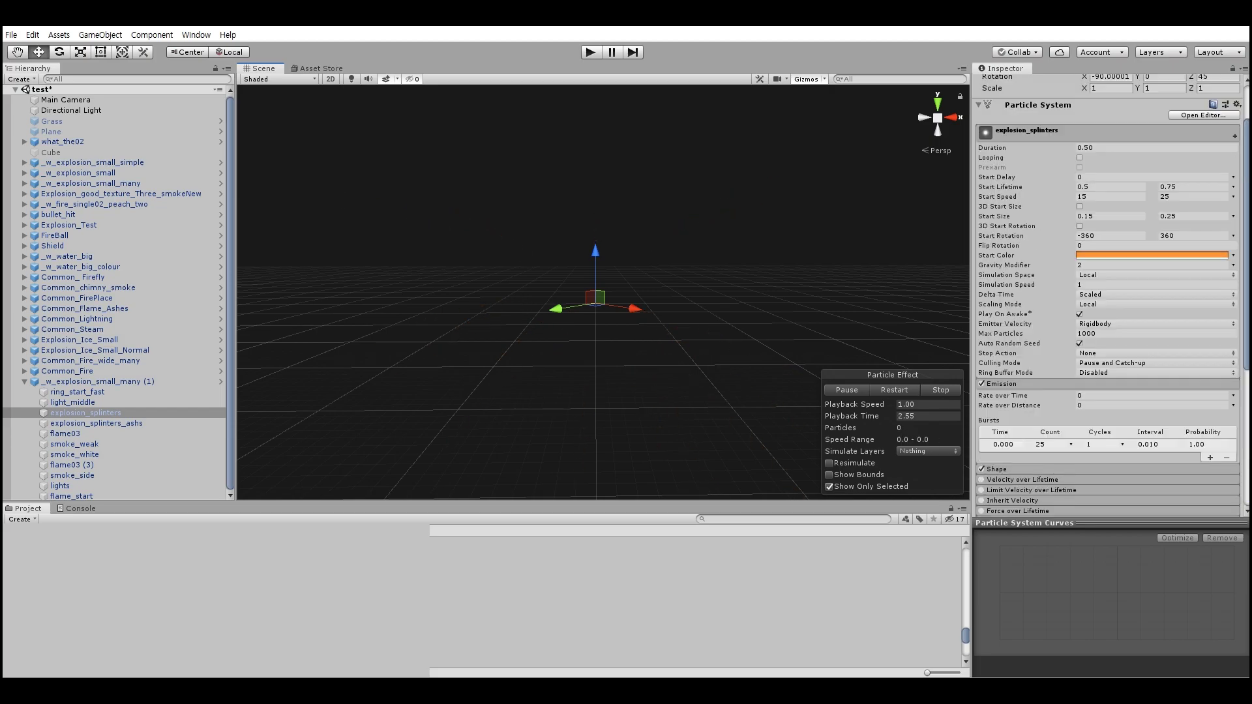
pyautogui.scroll(-3, 1109, 293)
pyautogui.click(1017, 351)
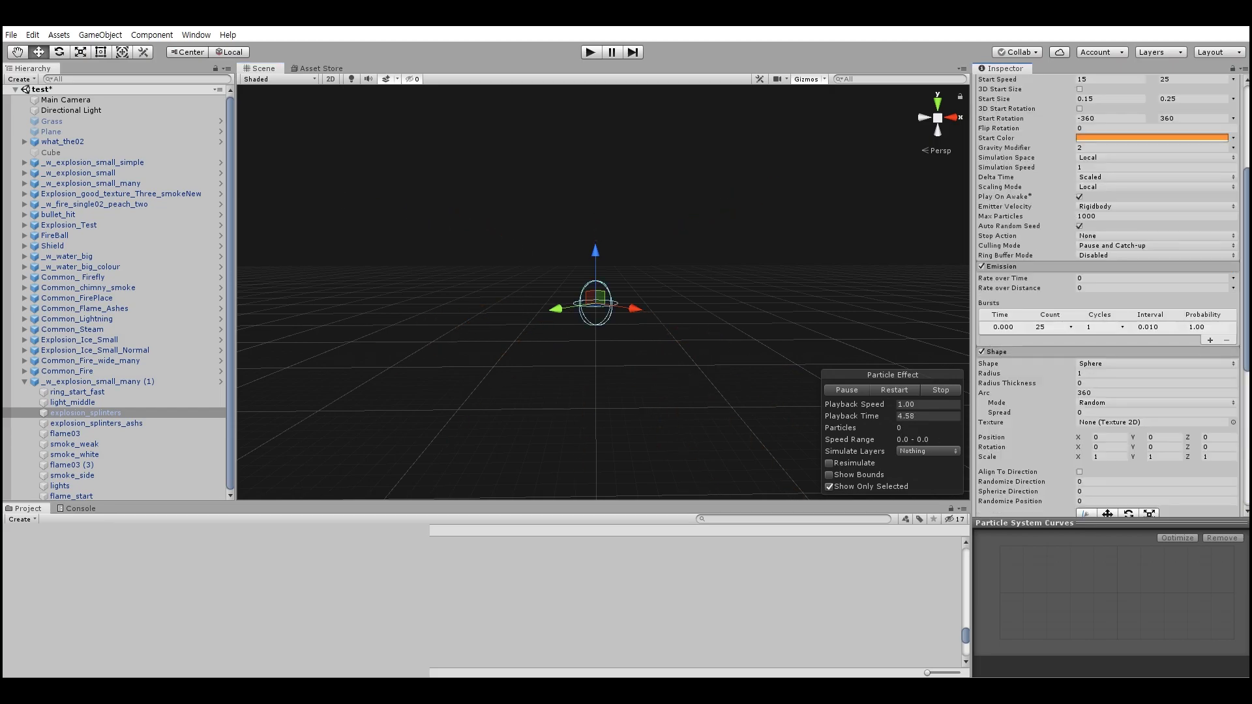
pyautogui.scroll(-3, 1108, 294)
pyautogui.scroll(-3, 1108, 294)
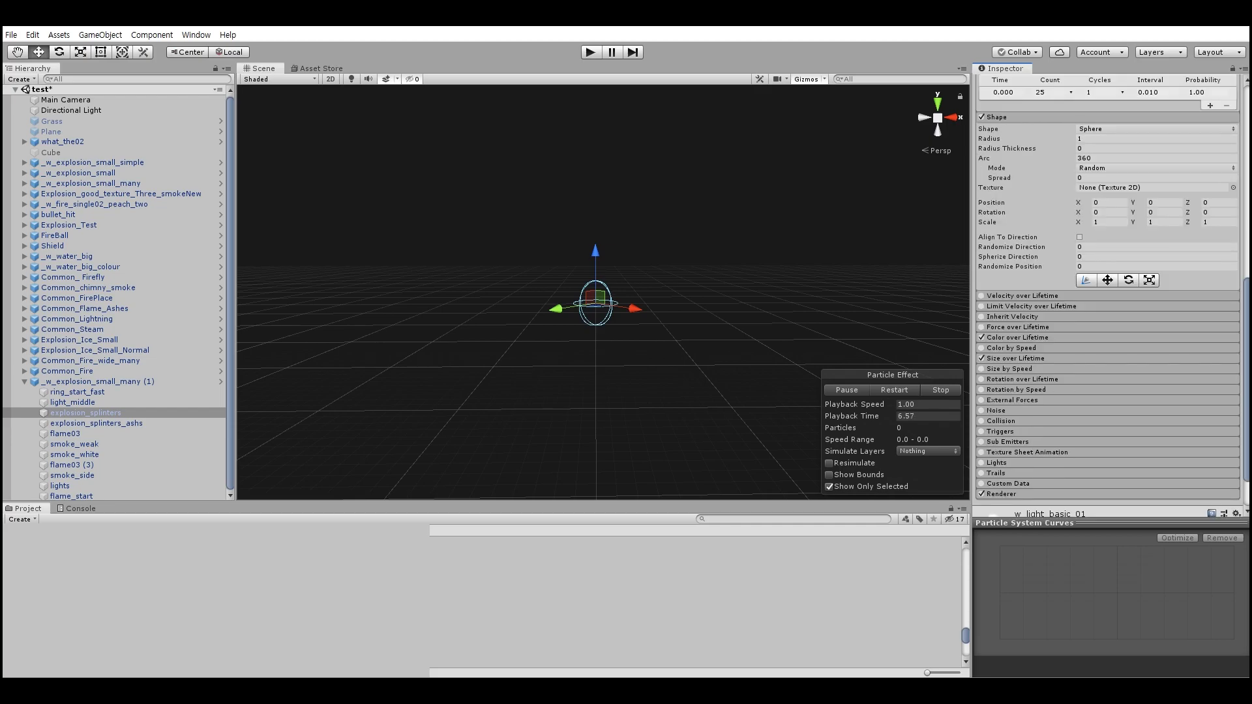
# Expand explosion_splinters' Color over Lifetime and Size over Lifetime modules to review them
pyautogui.click(1017, 337)
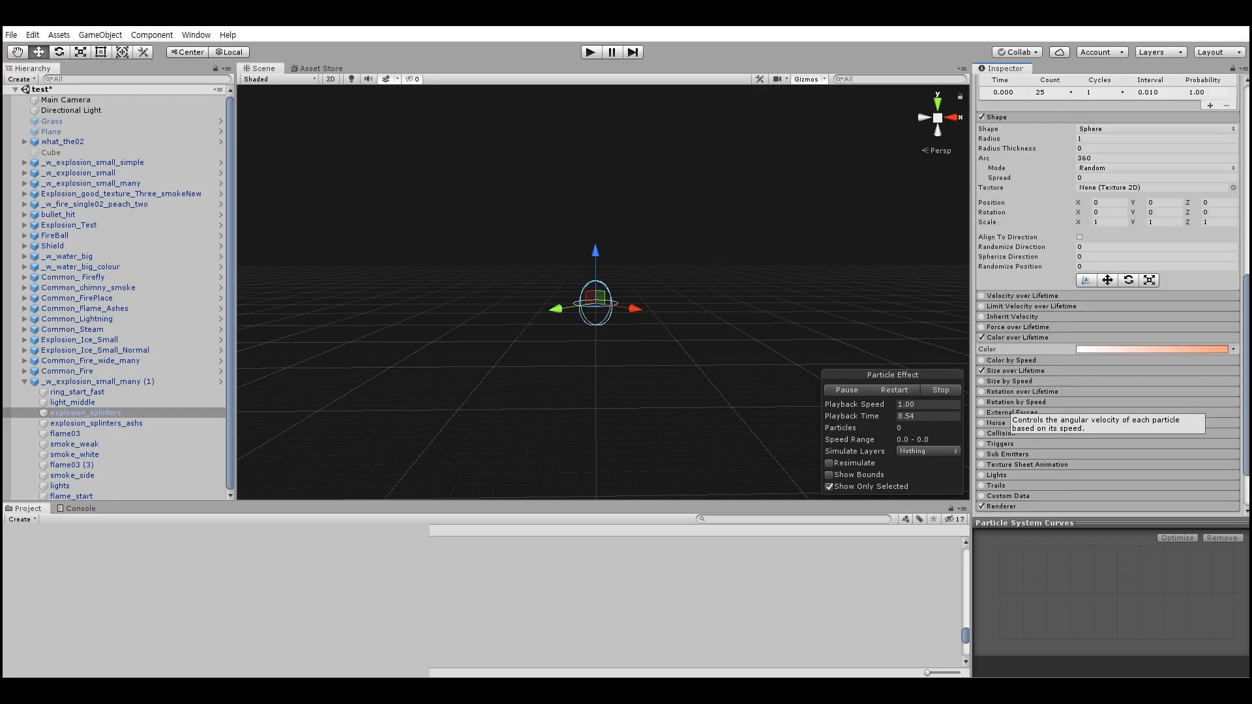
pyautogui.click(1016, 370)
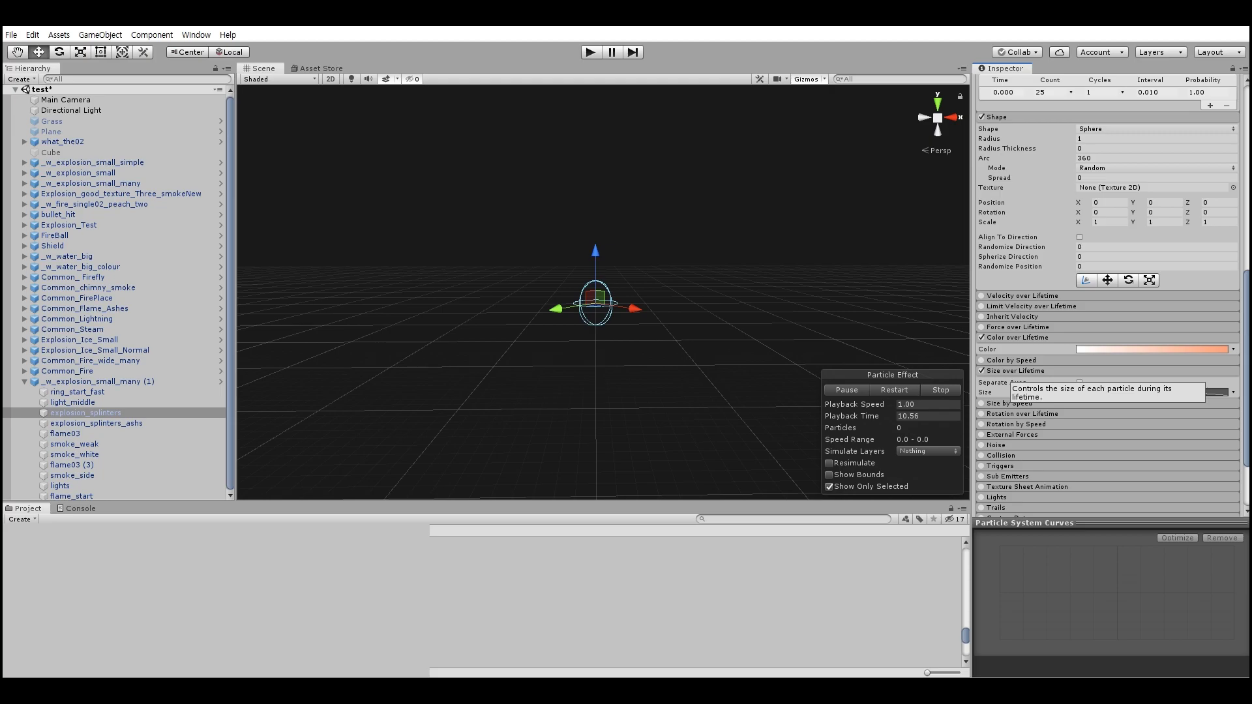
pyautogui.click(1001, 455)
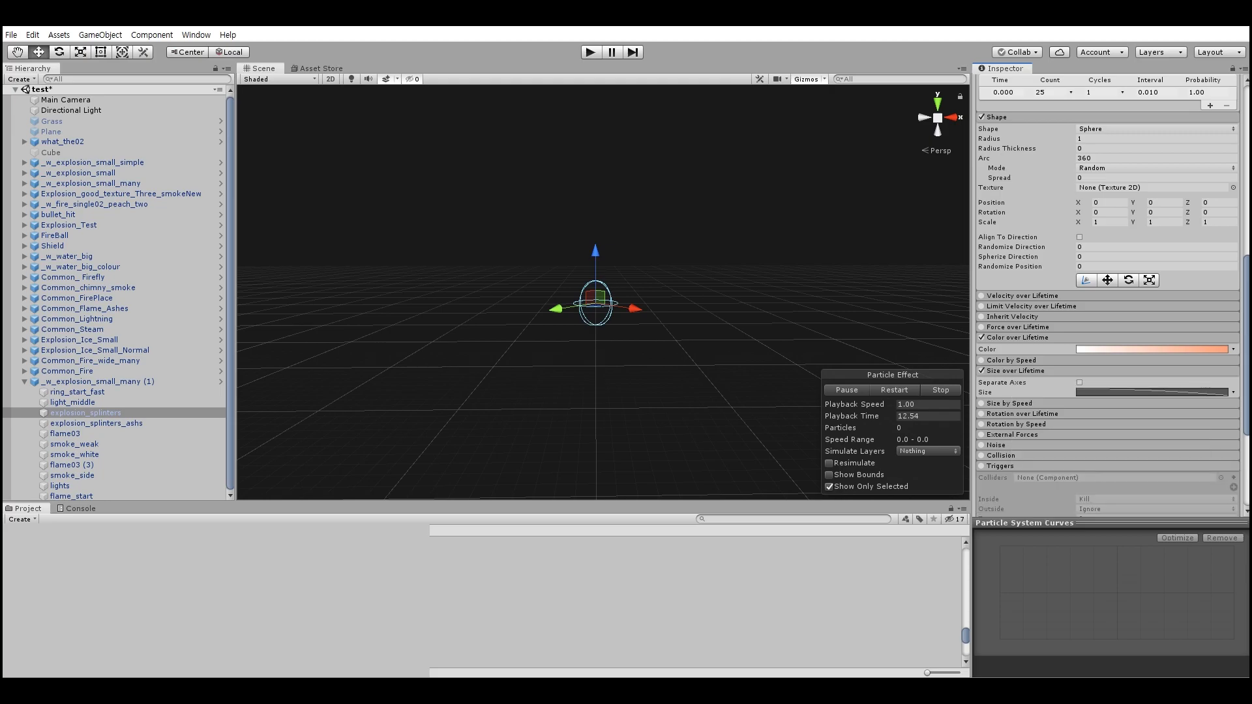
pyautogui.click(999, 466)
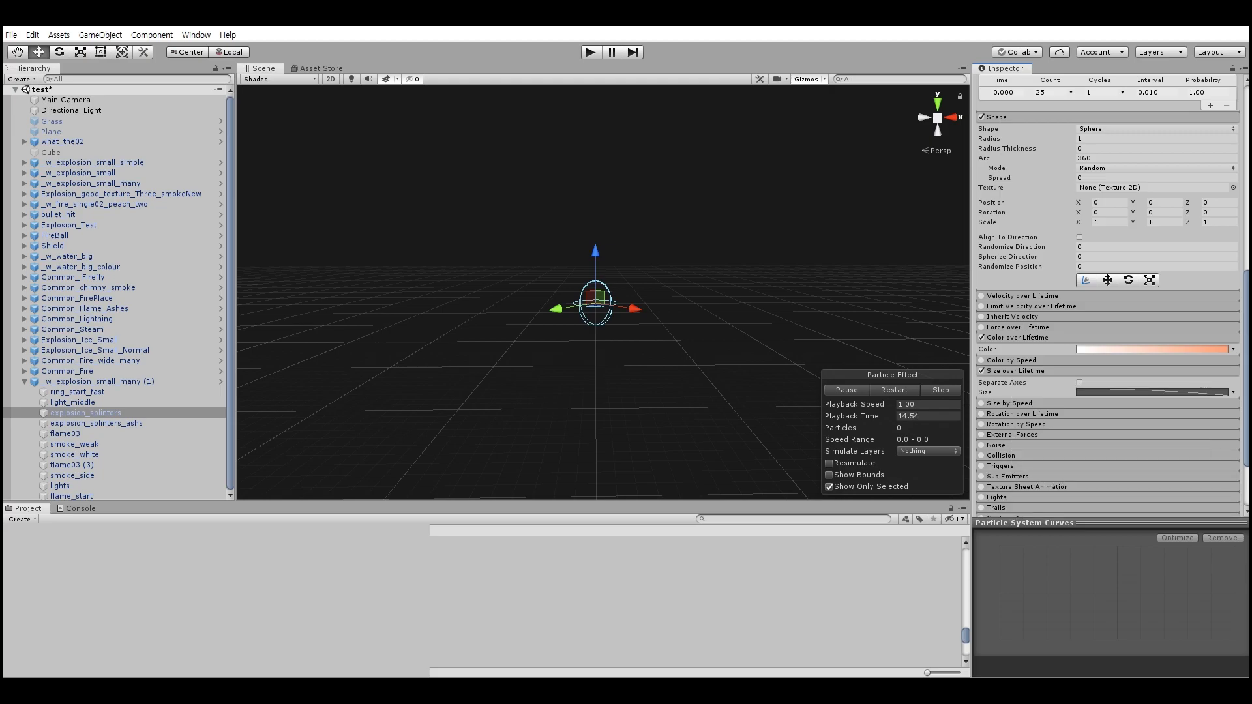
pyautogui.scroll(3, 1109, 293)
pyautogui.scroll(-5, 1109, 294)
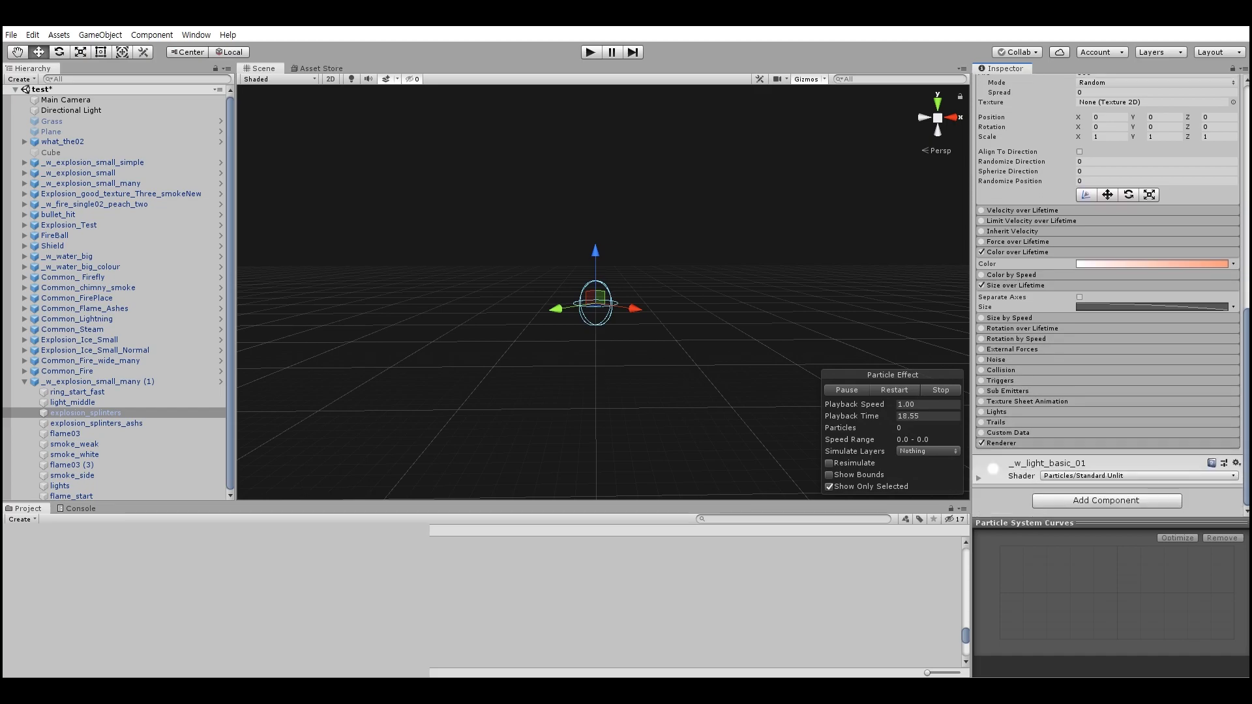
# Review explosion_splinters' Renderer settings and disable its Custom Vertex Streams option
pyautogui.click(1001, 443)
pyautogui.scroll(-6, 1108, 293)
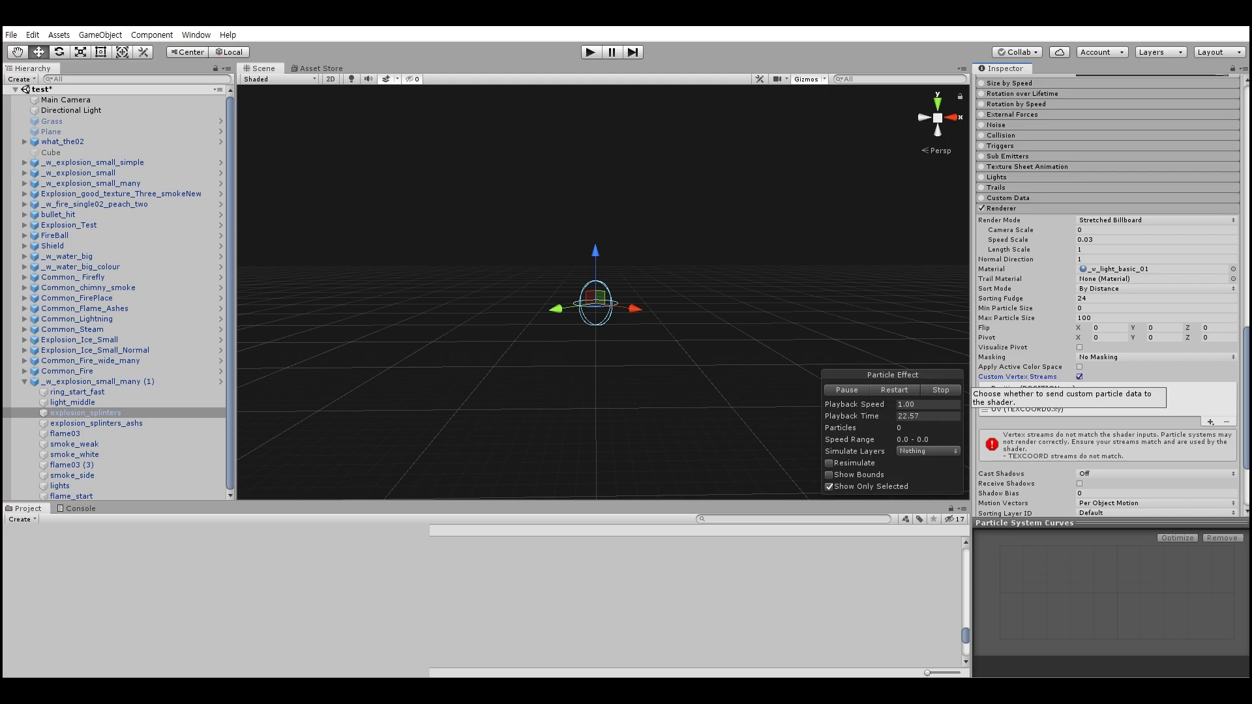
pyautogui.click(1080, 376)
pyautogui.scroll(3, 1080, 377)
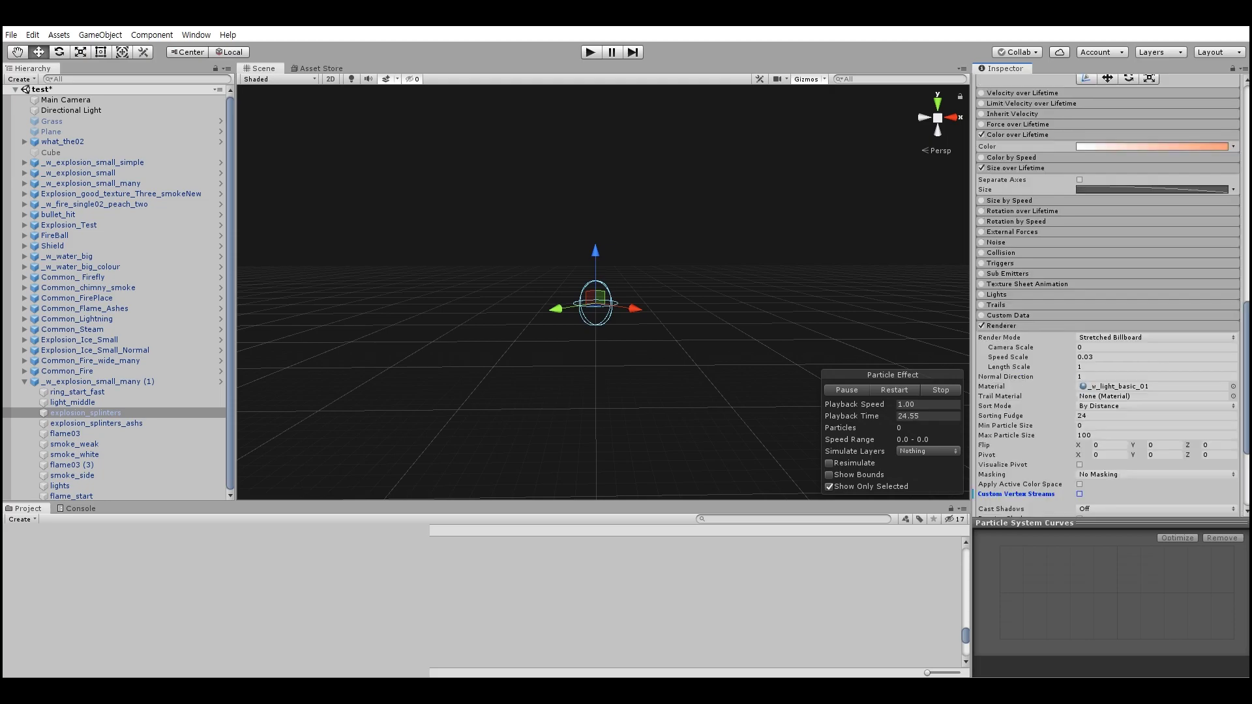
# Examine explosion_splinters' Size over Lifetime curve and Color over Lifetime gradient
pyautogui.click(1151, 189)
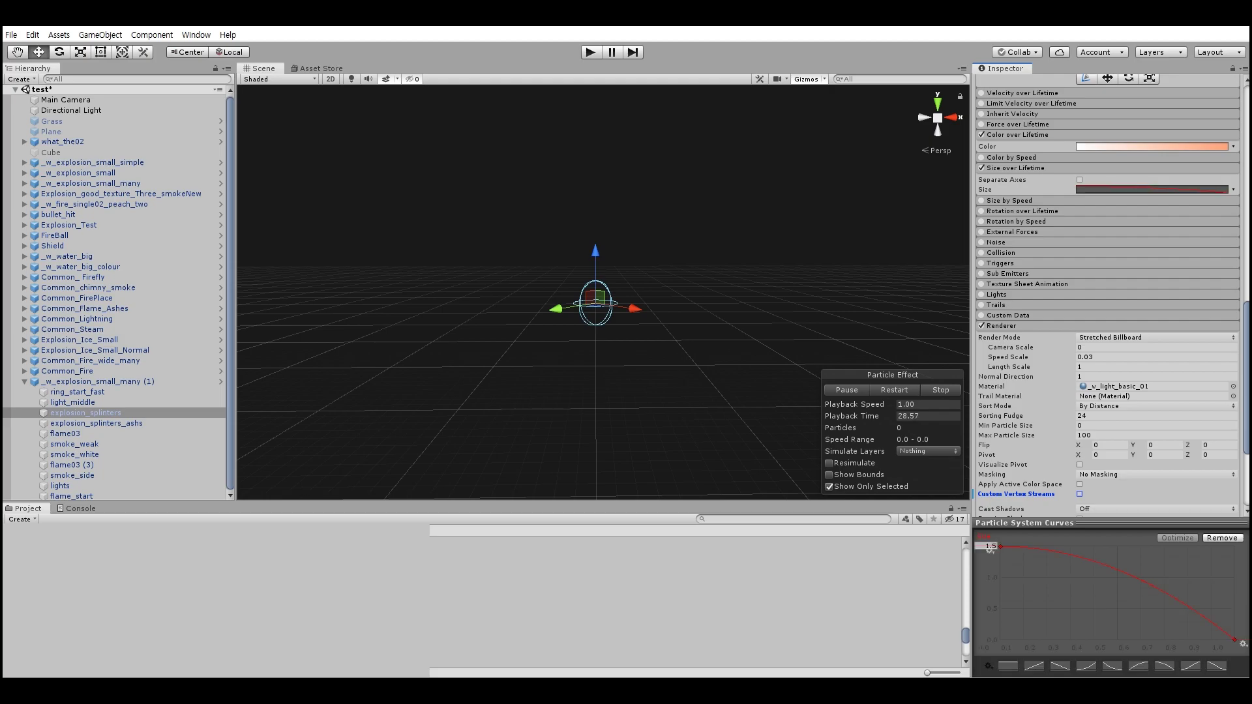
pyautogui.click(1152, 147)
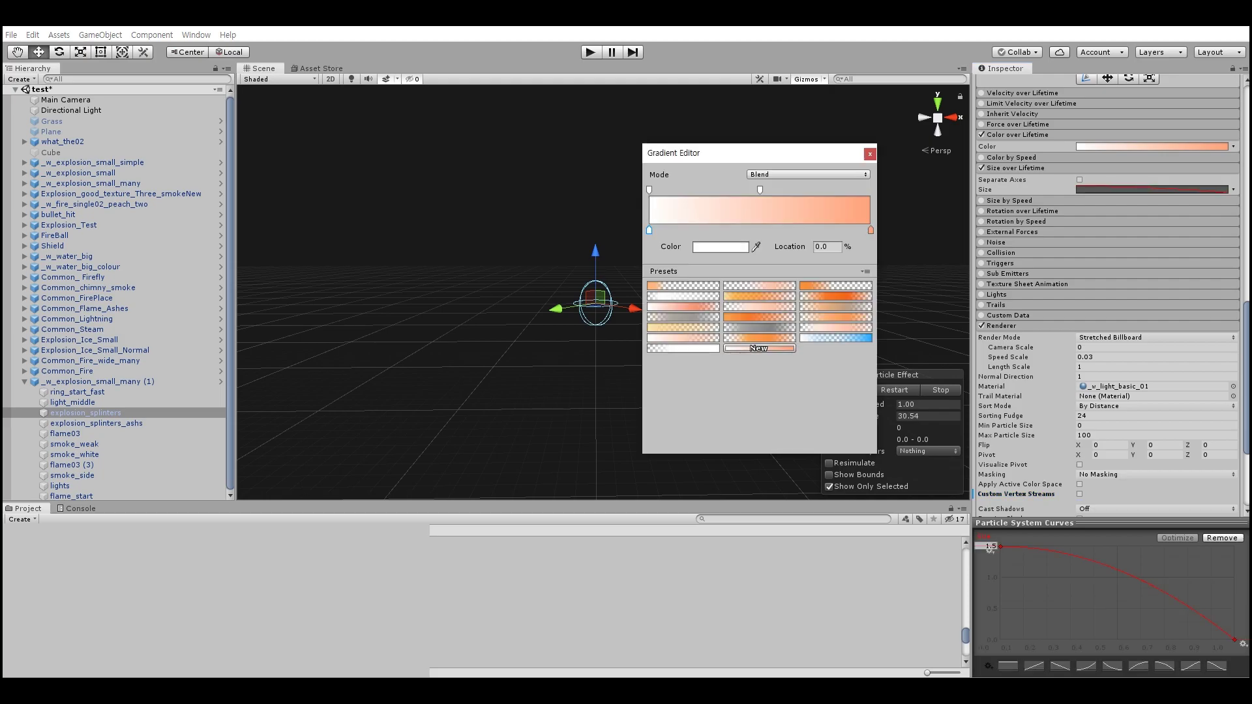
pyautogui.click(870, 154)
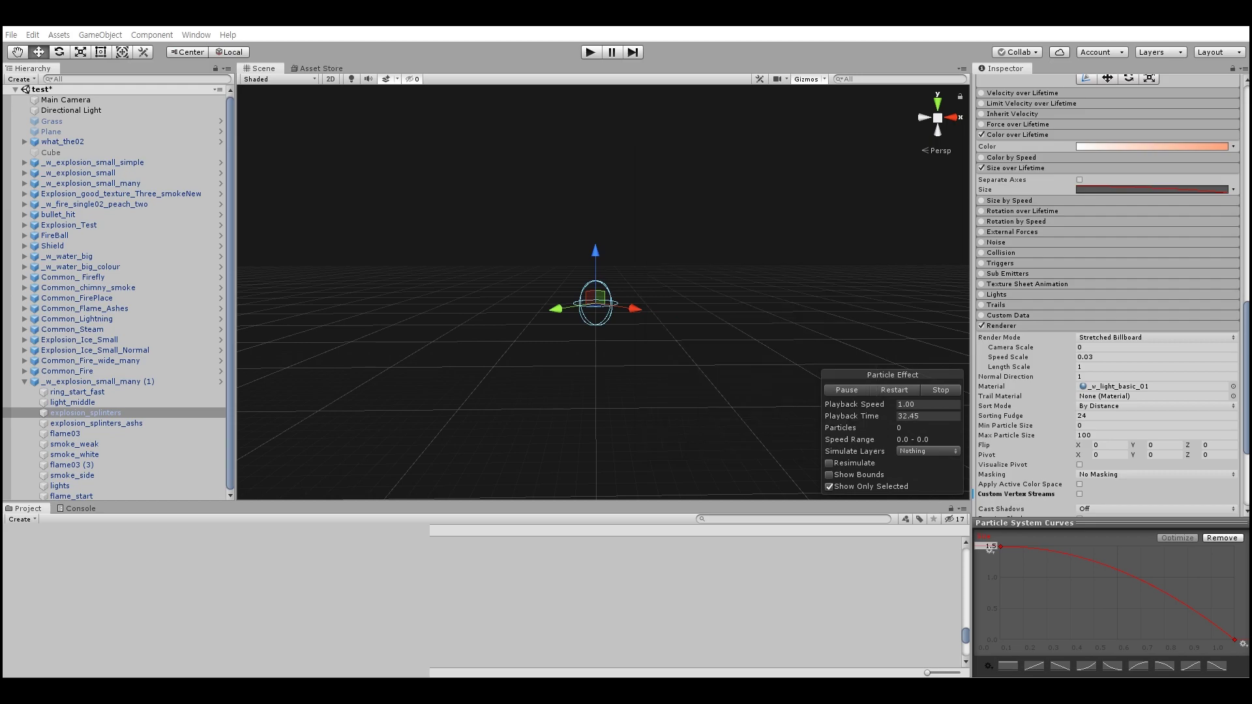
pyautogui.scroll(-3, 1109, 261)
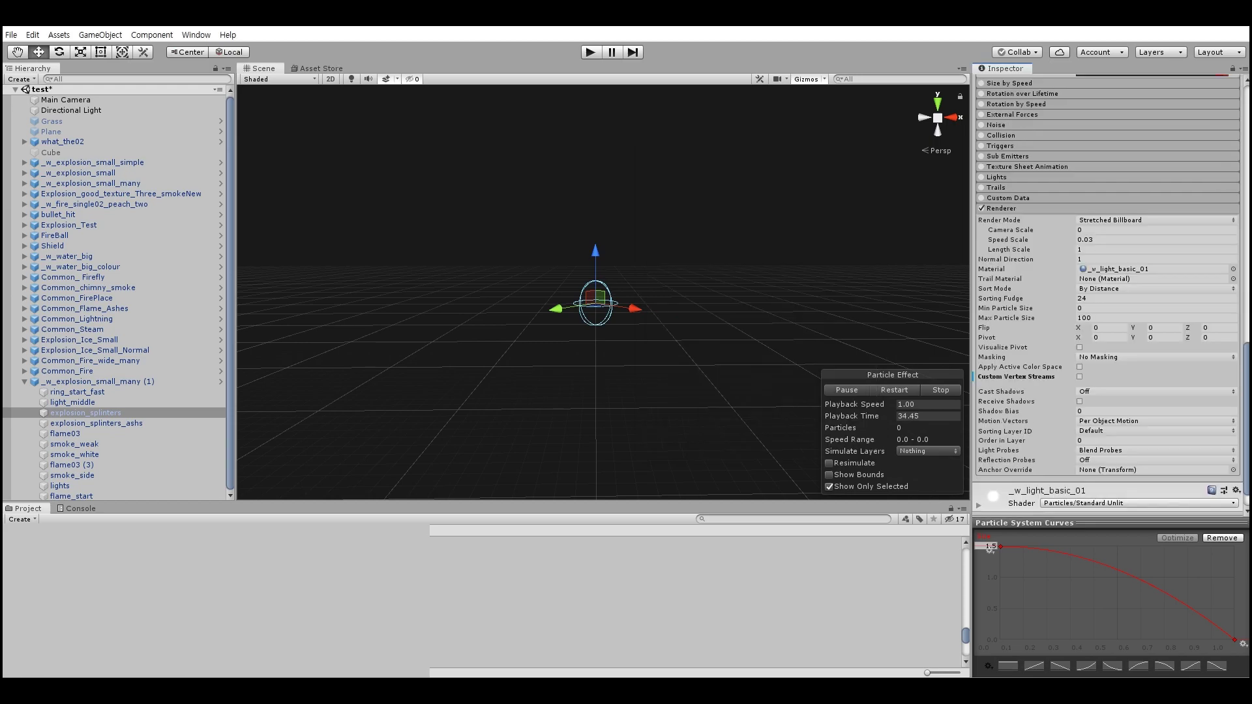
# Preview explosion_splinters_ashs briefly, return to explosion_splinters to recheck its main and Emission settings, and collapse its Shape module
pyautogui.click(96, 423)
pyautogui.click(893, 390)
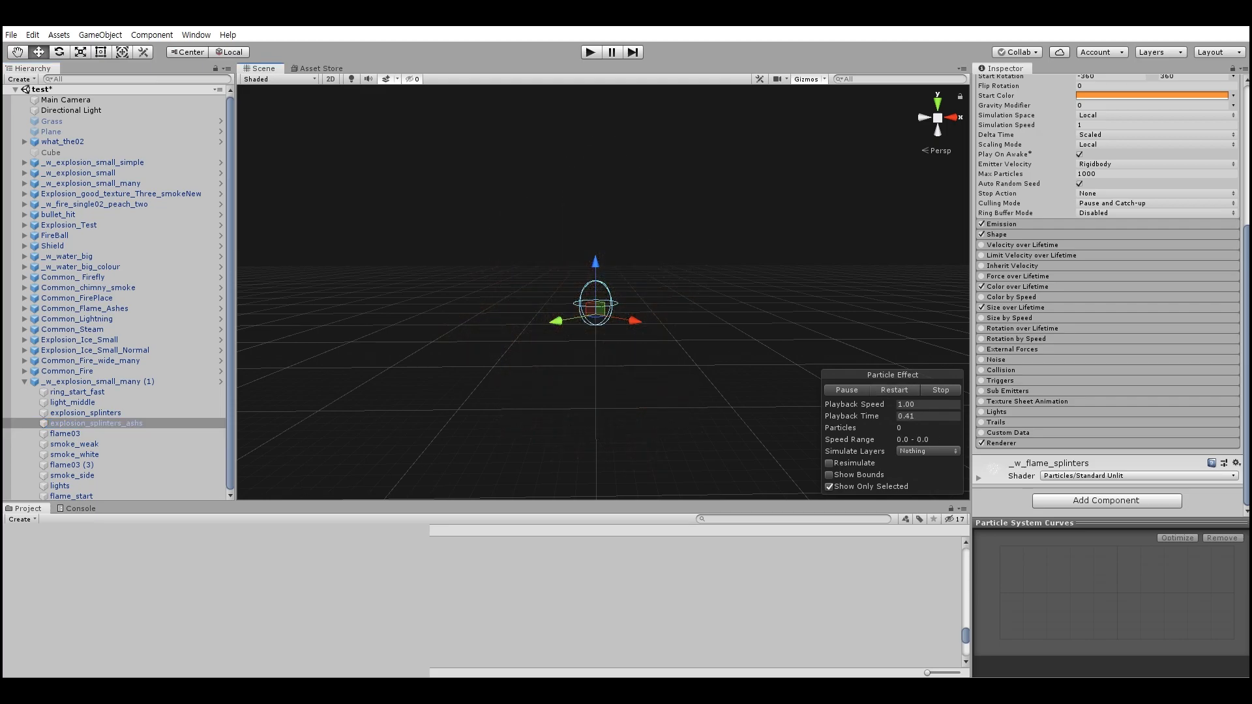
pyautogui.click(85, 412)
pyautogui.scroll(3, 1107, 294)
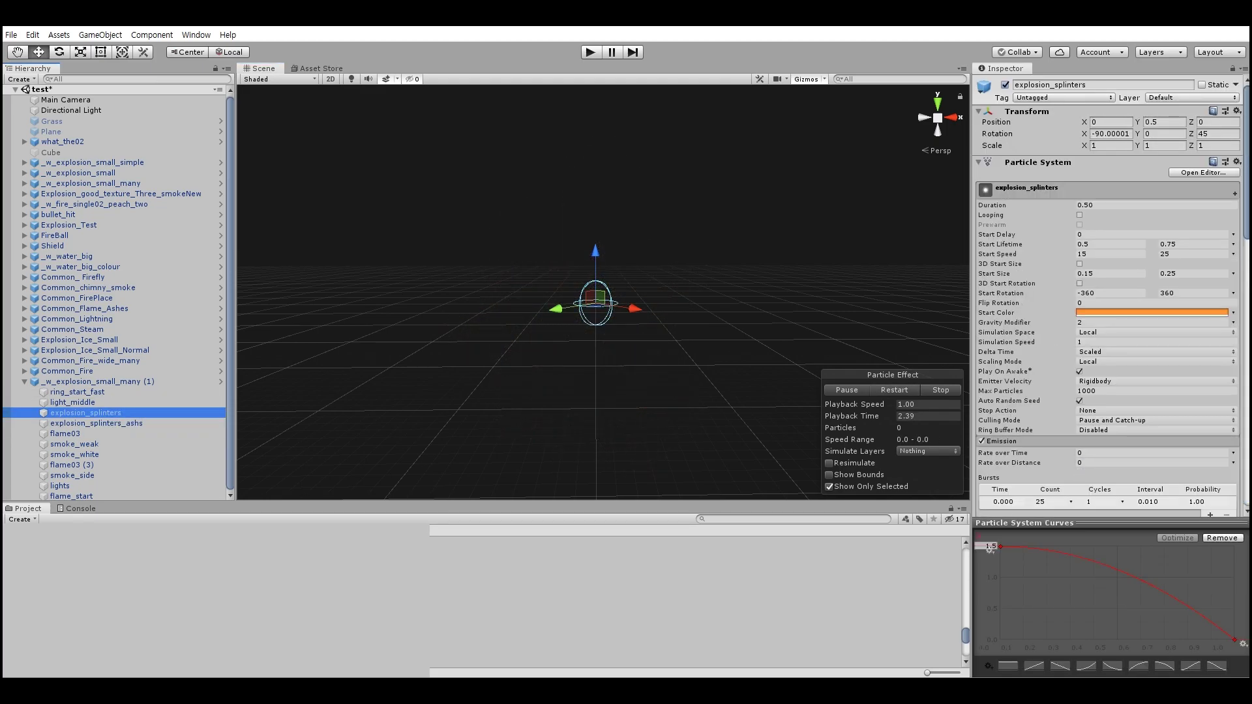
pyautogui.scroll(-6, 1107, 294)
pyautogui.click(998, 292)
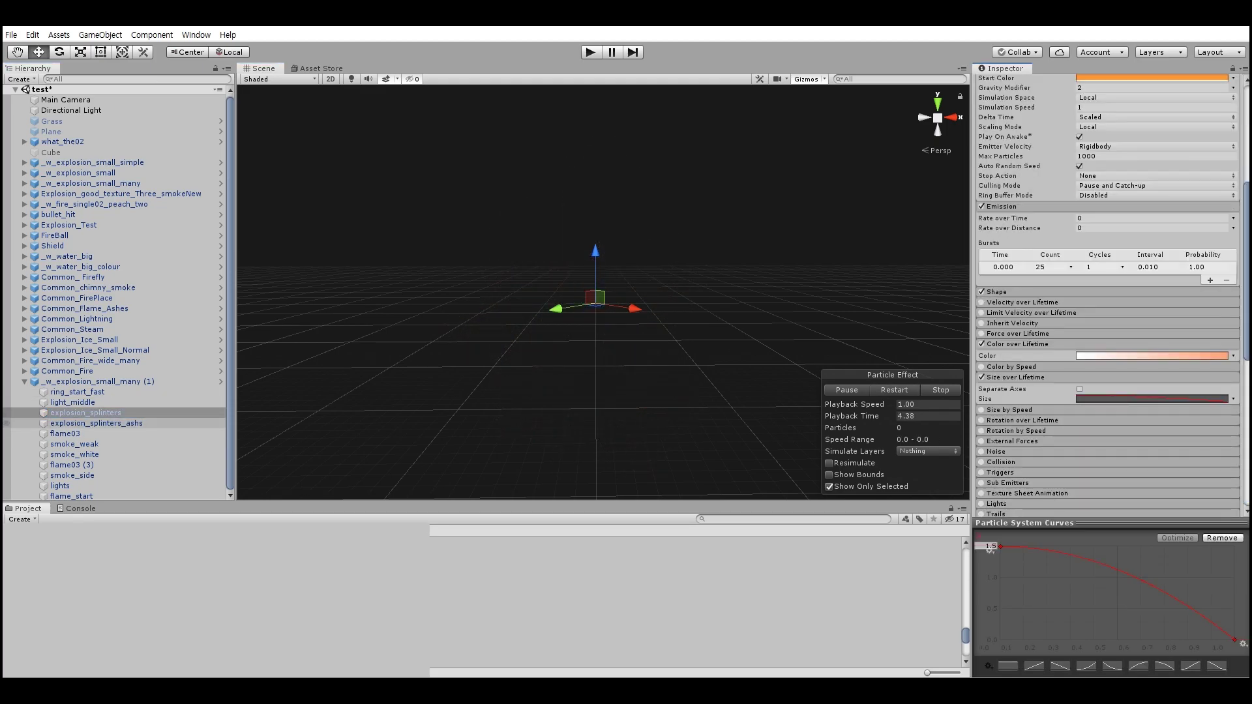
# Select the explosion_splinters_ashs particle system, replay its effect, and review its main settings
pyautogui.click(95, 423)
pyautogui.click(894, 389)
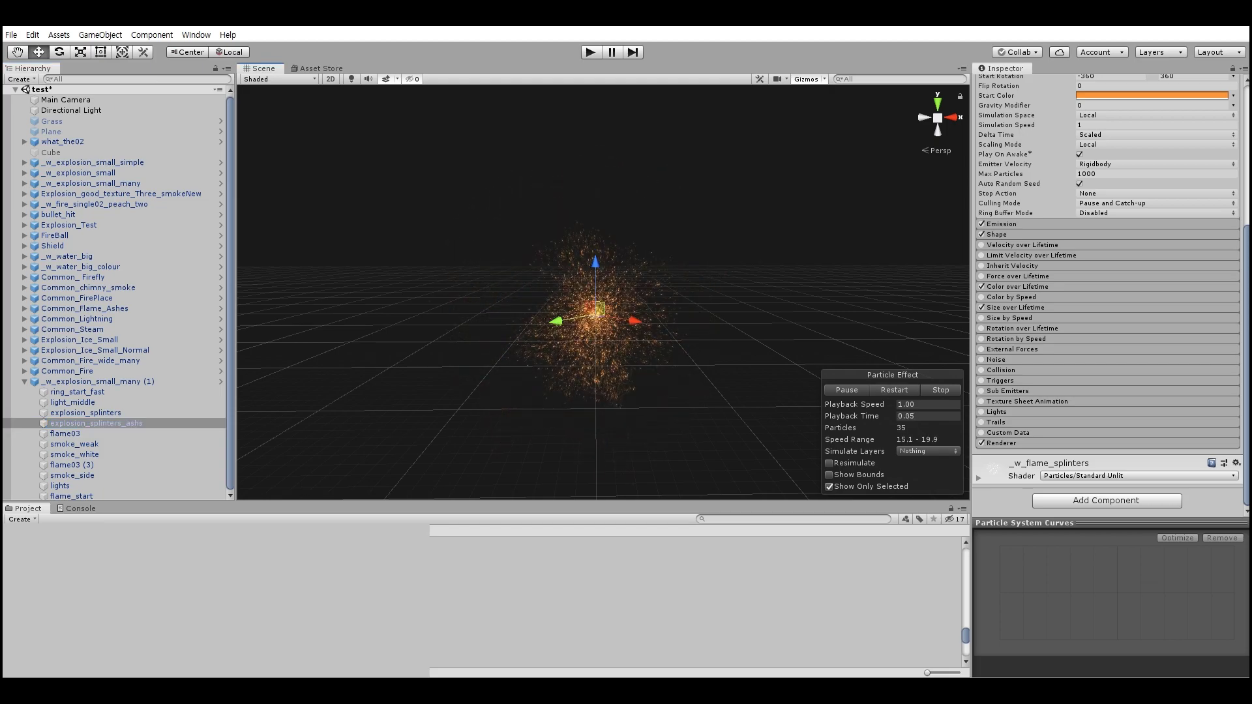
pyautogui.scroll(3, 1044, 365)
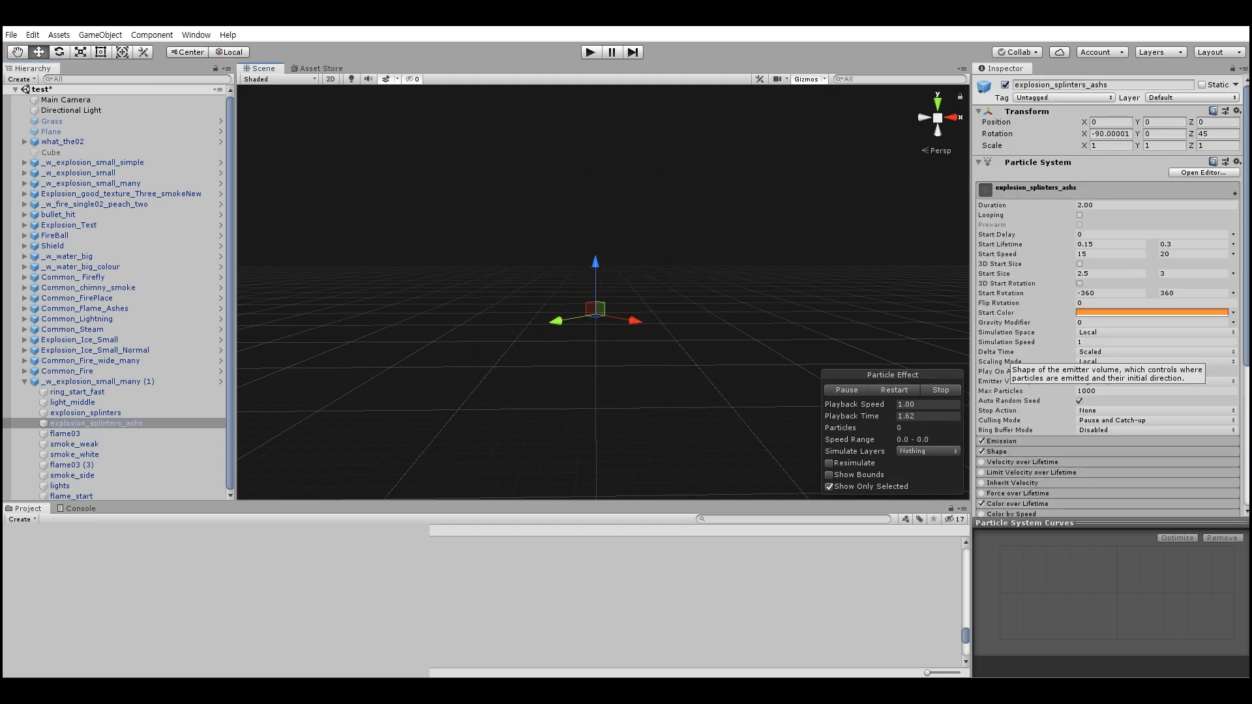
pyautogui.scroll(-2, 1043, 365)
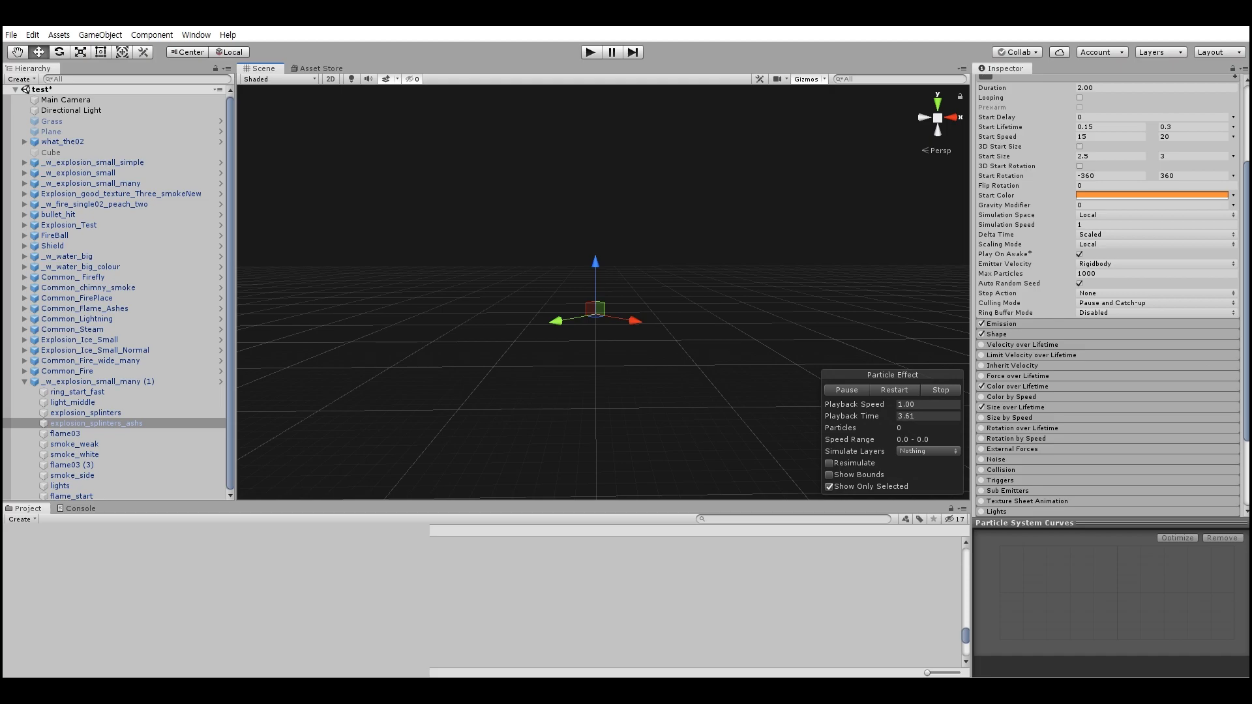
# Review the Emission burst and Shape settings of the explosion_splinters_ashs particle system
pyautogui.click(1002, 323)
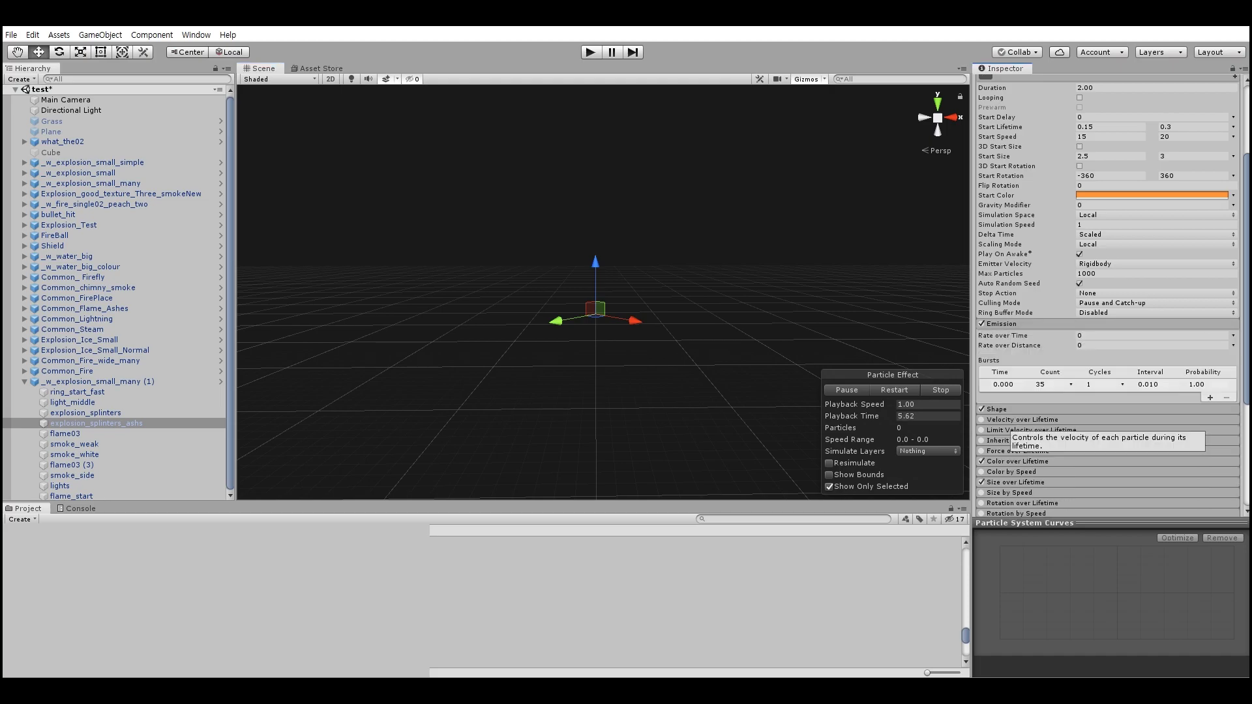
pyautogui.click(997, 409)
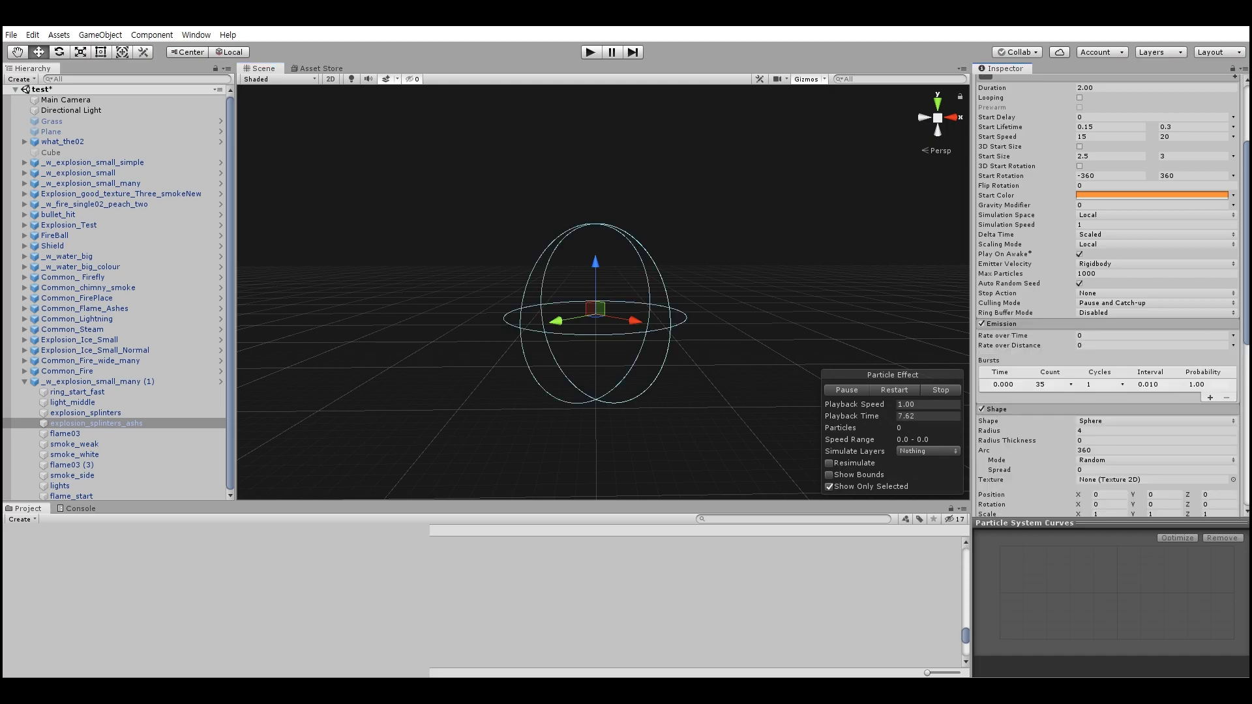
pyautogui.scroll(-6, 1109, 294)
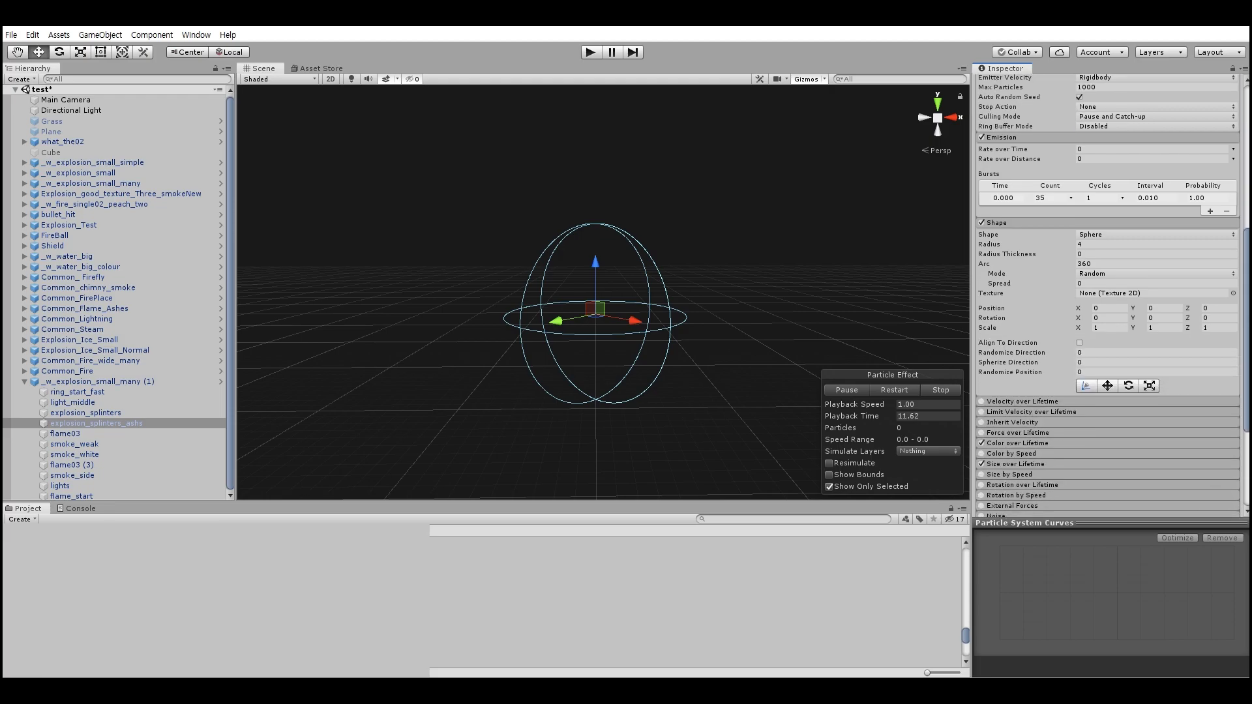
pyautogui.click(996, 222)
# Examine the Size over Lifetime curve of the explosion_splinters_ashs particle system
pyautogui.click(997, 307)
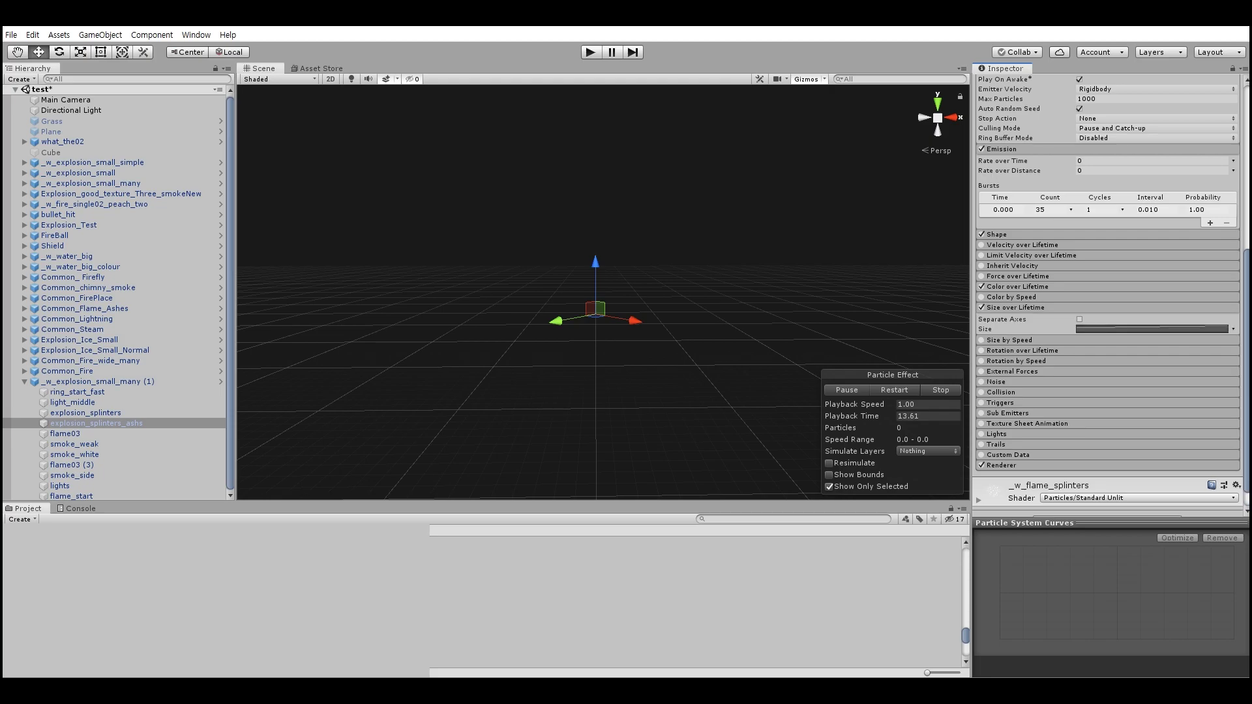
pyautogui.scroll(-1, 1007, 324)
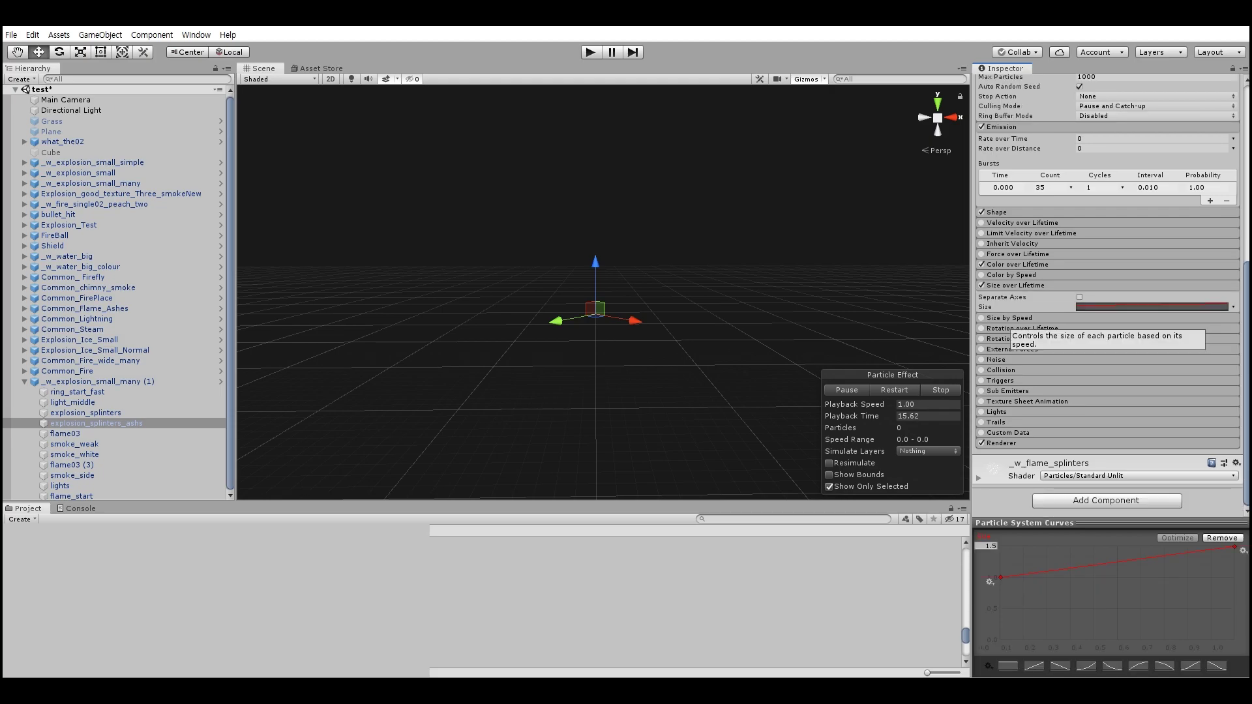
# Review the Color over Lifetime gradient and Renderer settings of the explosion_splinters_ashs particle system
pyautogui.click(1017, 265)
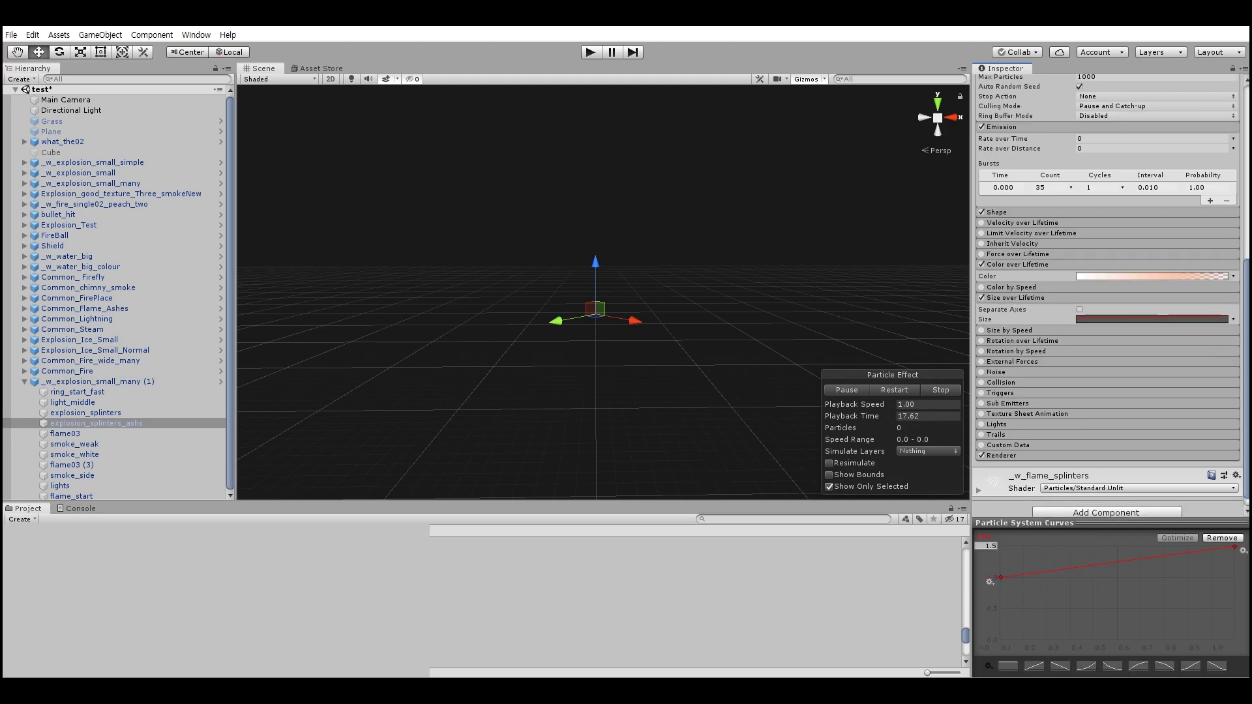
pyautogui.click(1151, 276)
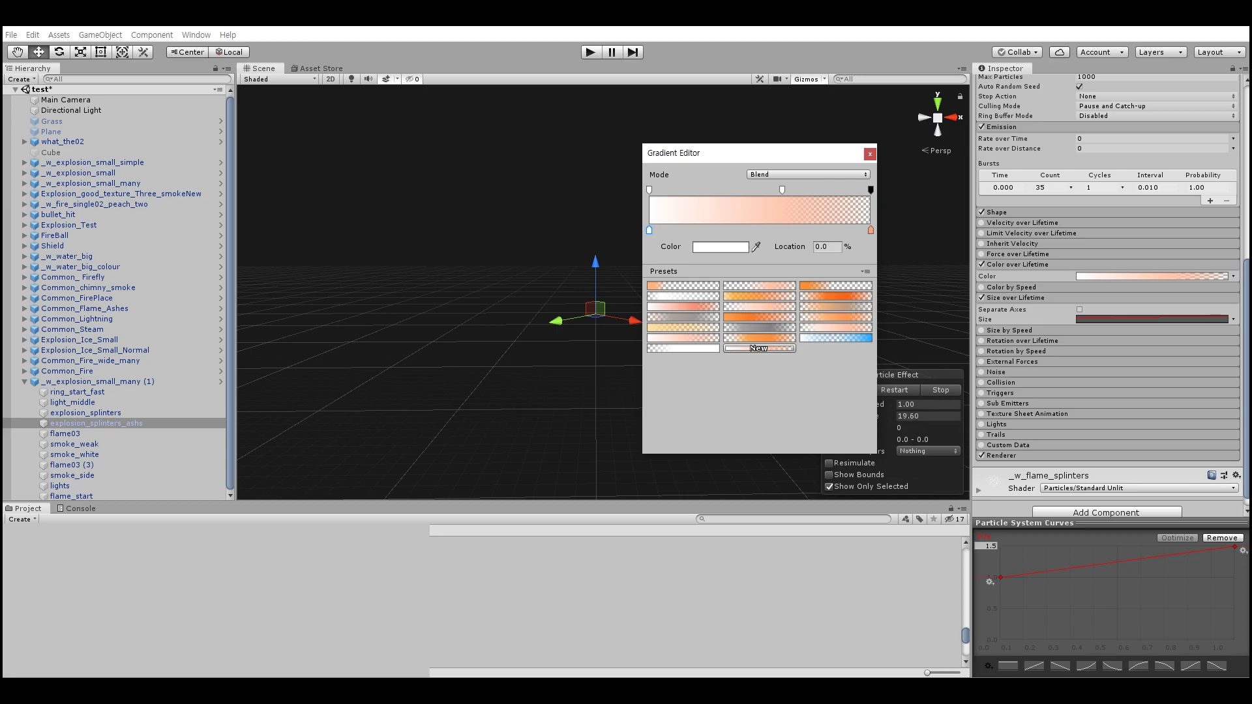
pyautogui.click(869, 154)
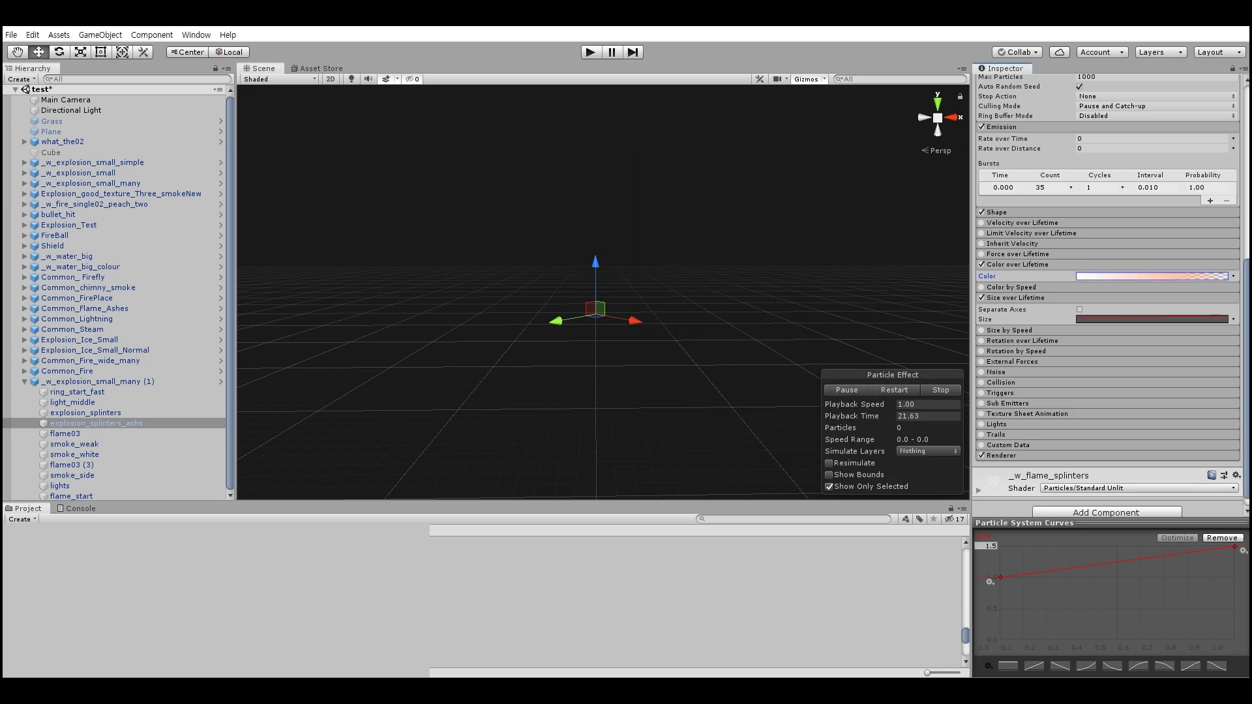
pyautogui.scroll(-1, 1106, 293)
pyautogui.click(1017, 443)
pyautogui.scroll(-6, 1107, 294)
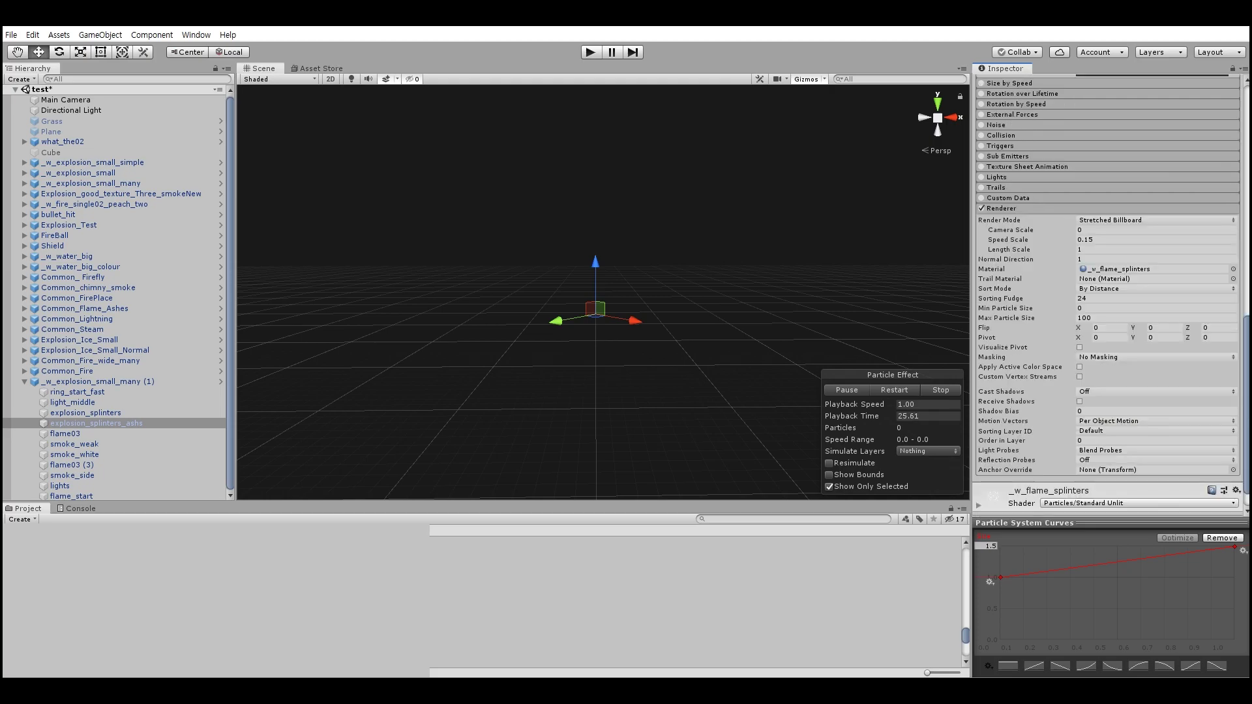
pyautogui.scroll(9, 1107, 293)
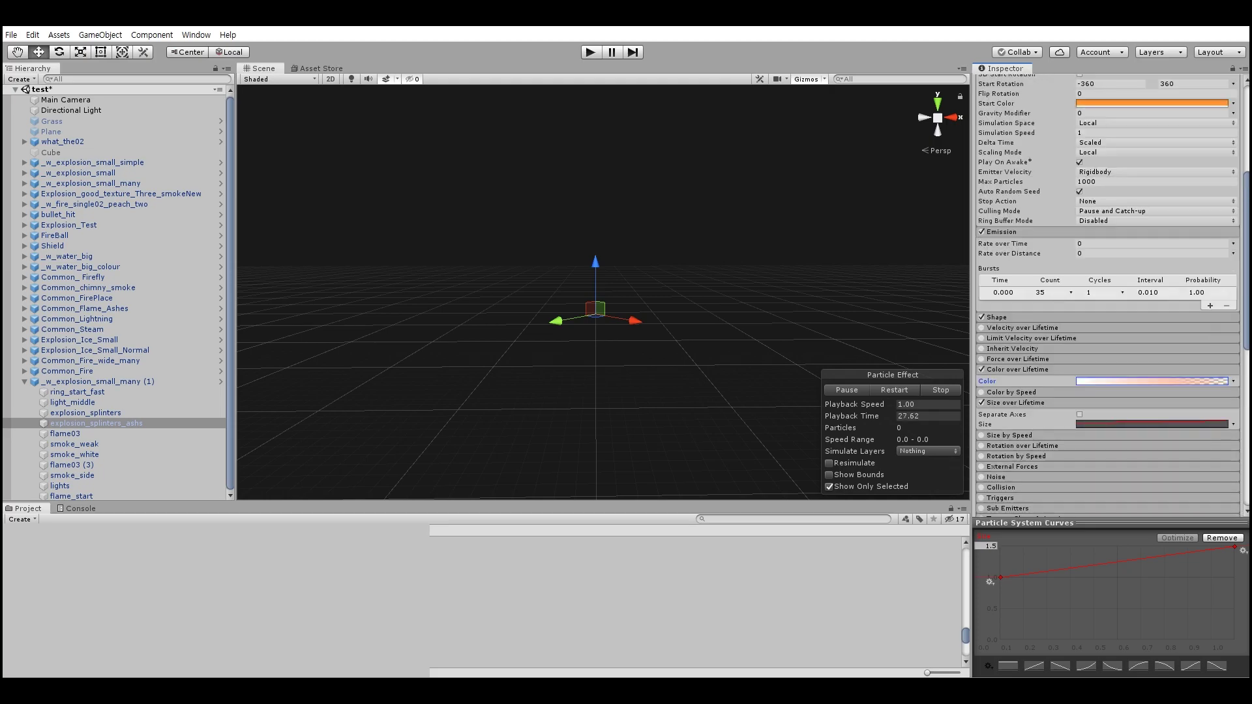
# Select the flame03 particle system, replay its effect several times, and review its main settings
pyautogui.click(65, 434)
pyautogui.click(894, 390)
pyautogui.click(894, 390)
pyautogui.click(894, 390)
pyautogui.click(894, 390)
pyautogui.click(894, 390)
pyautogui.click(894, 390)
pyautogui.click(894, 390)
pyautogui.scroll(4, 1108, 293)
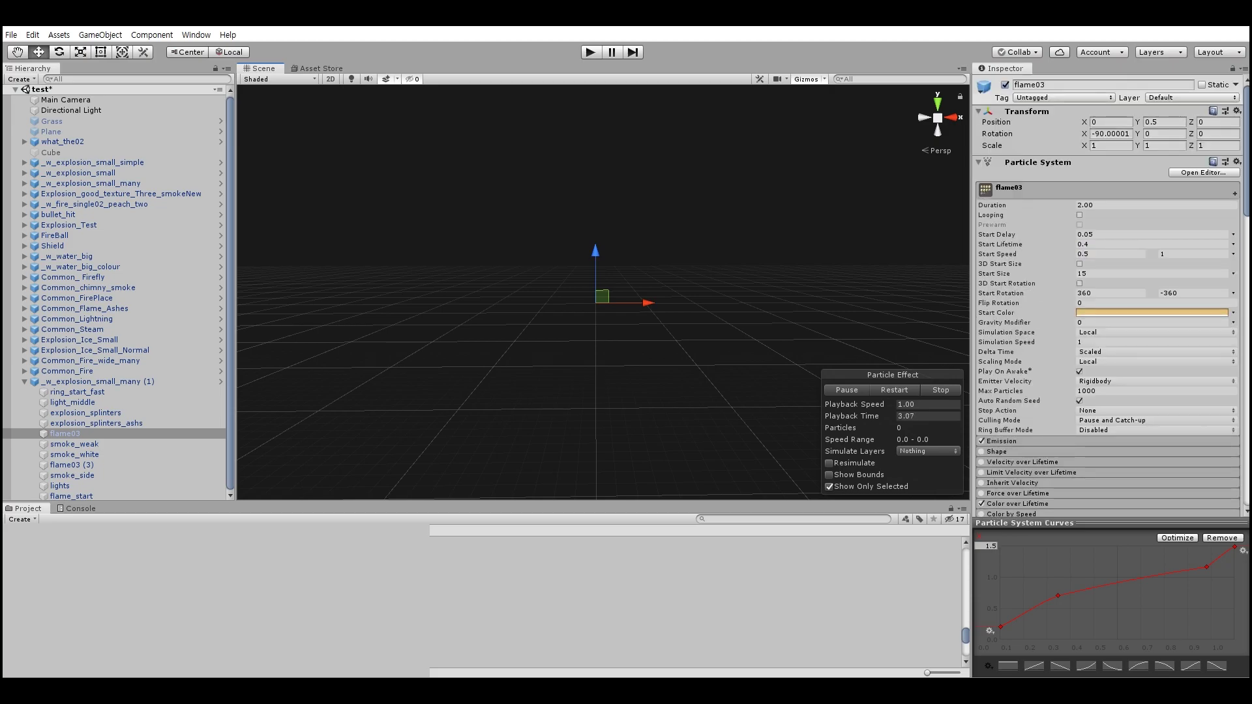
# Review the Emission burst and Color over Lifetime gradient of the flame03 particle system
pyautogui.scroll(-4, 1109, 293)
pyautogui.click(1001, 323)
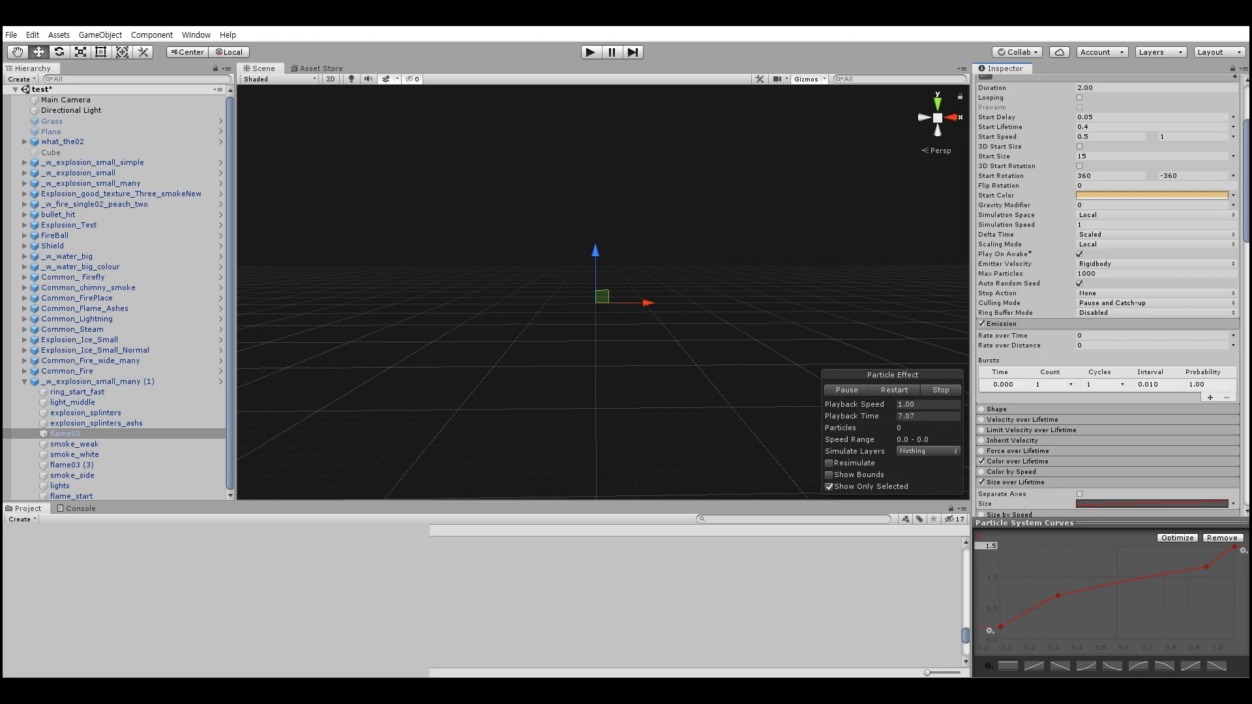
pyautogui.click(1018, 461)
pyautogui.scroll(-3, 1109, 294)
pyautogui.click(1151, 355)
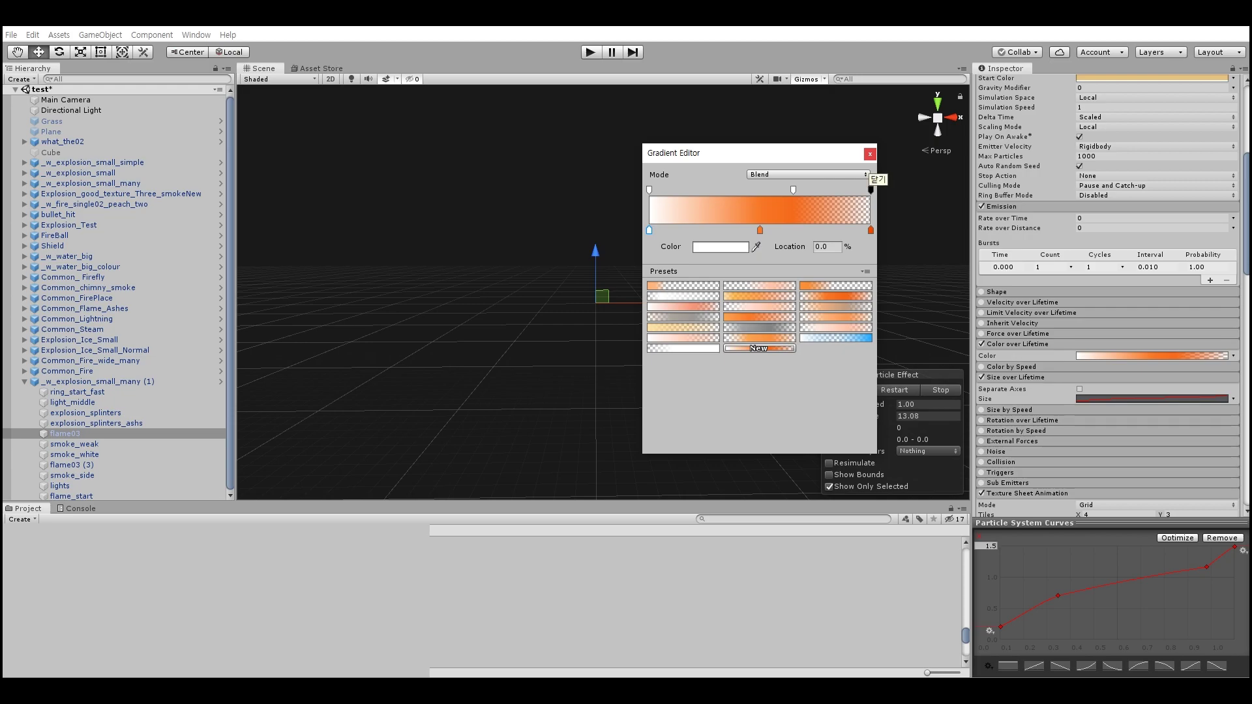
pyautogui.click(870, 154)
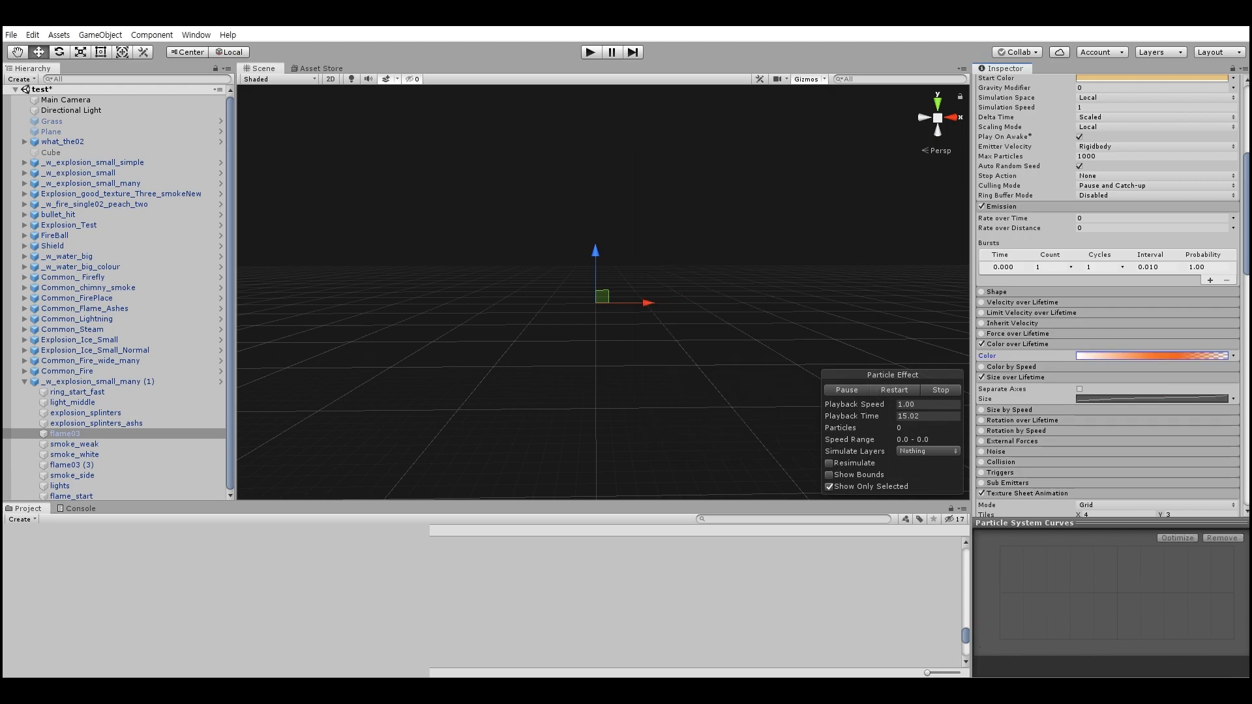
# Examine the Size over Lifetime curve and Texture Sheet Animation settings of the flame03 particle system
pyautogui.click(1151, 399)
pyautogui.scroll(-3, 1008, 368)
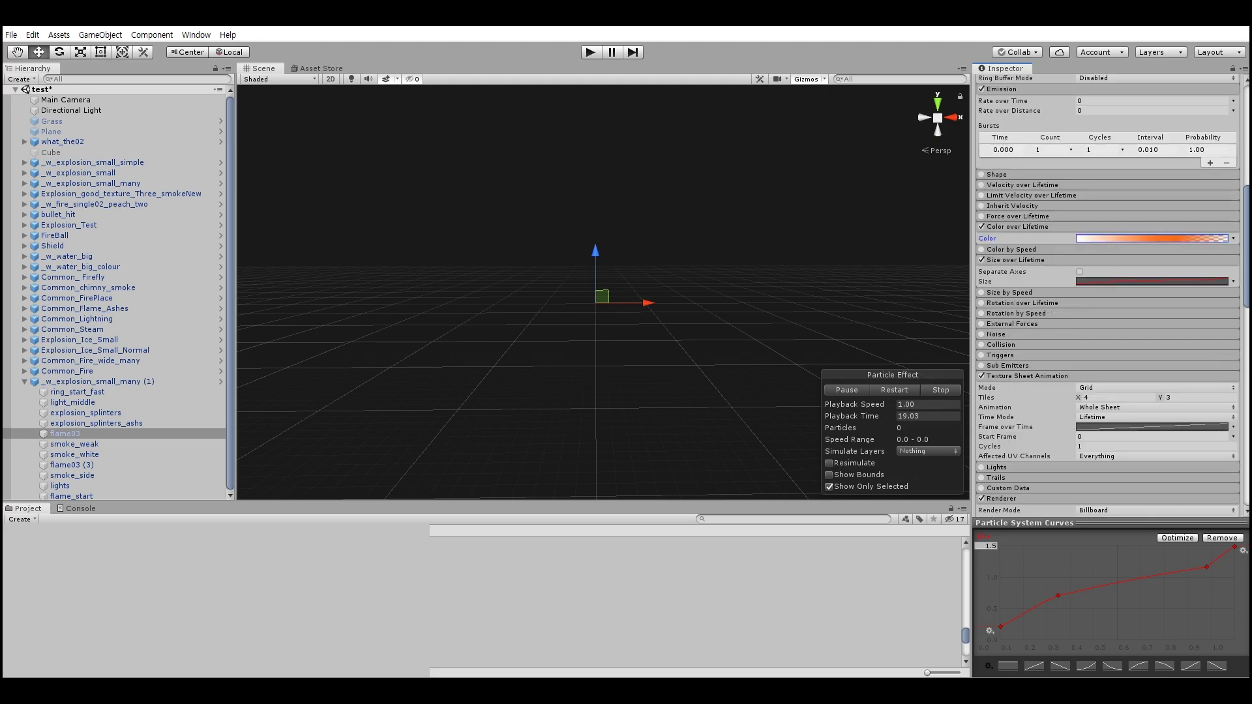
pyautogui.click(1151, 427)
pyautogui.click(1151, 427)
pyautogui.scroll(-3, 1109, 293)
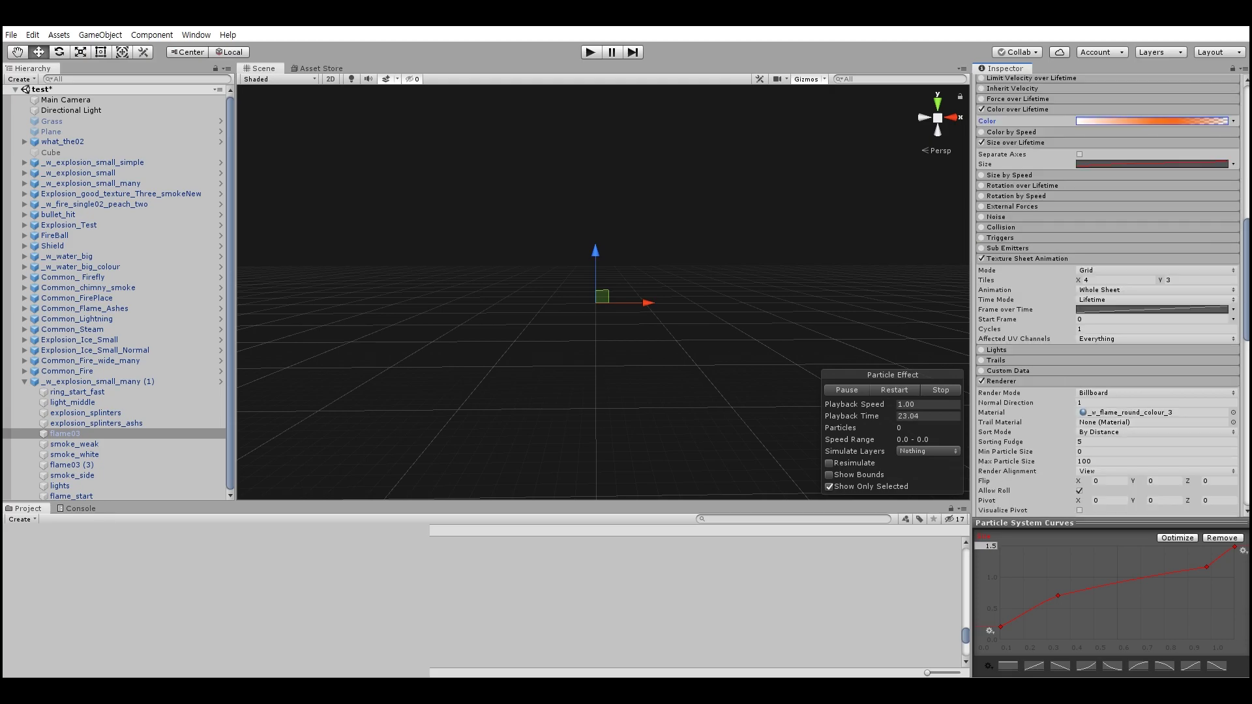
# Disable Custom Vertex Streams in the Renderer module of flame03 and review its remaining renderer settings
pyautogui.scroll(-3, 1108, 294)
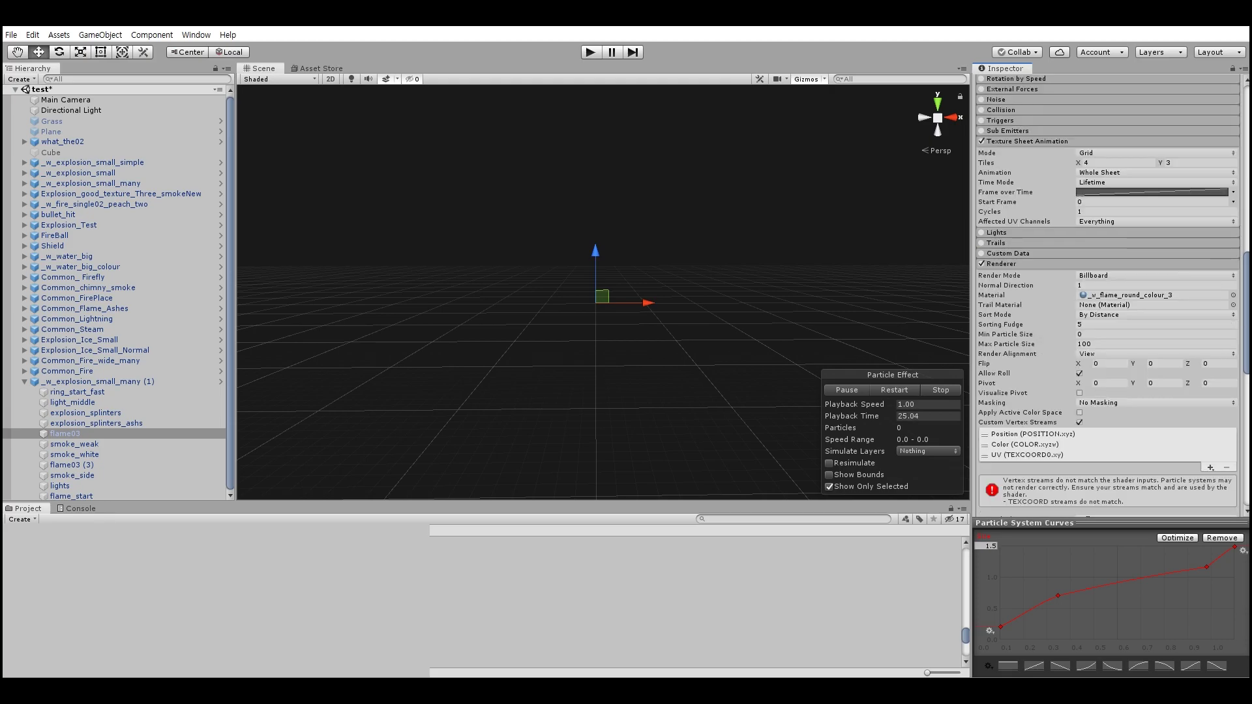
pyautogui.click(1079, 421)
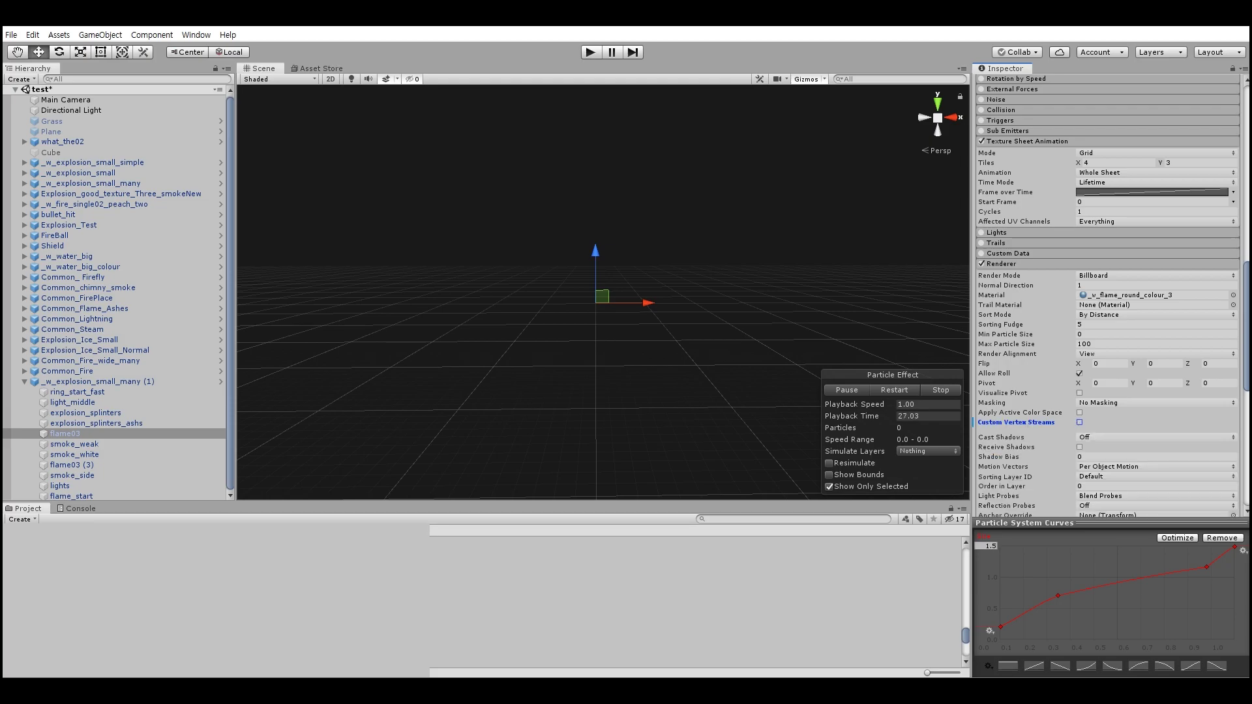
pyautogui.scroll(2, 1109, 294)
pyautogui.scroll(-3, 1109, 293)
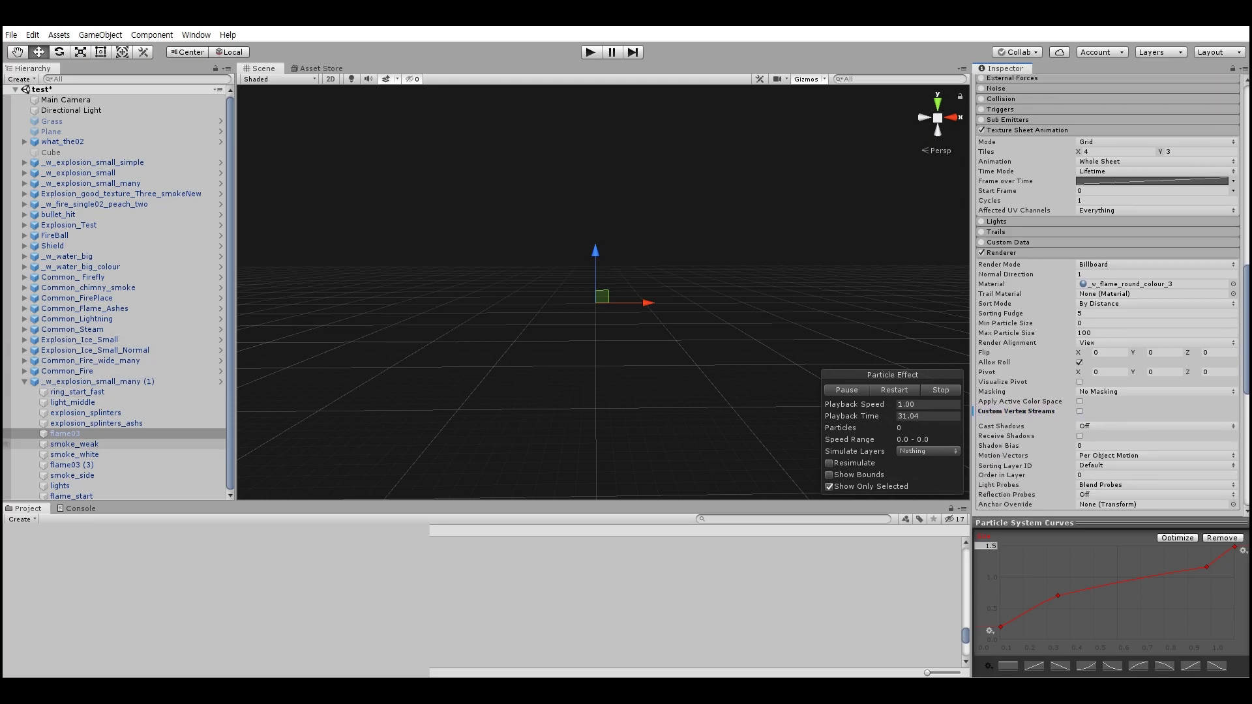
# Disable Custom Vertex Streams on the smoke_weak particle system, then replay its effect and review its main settings
pyautogui.click(73, 444)
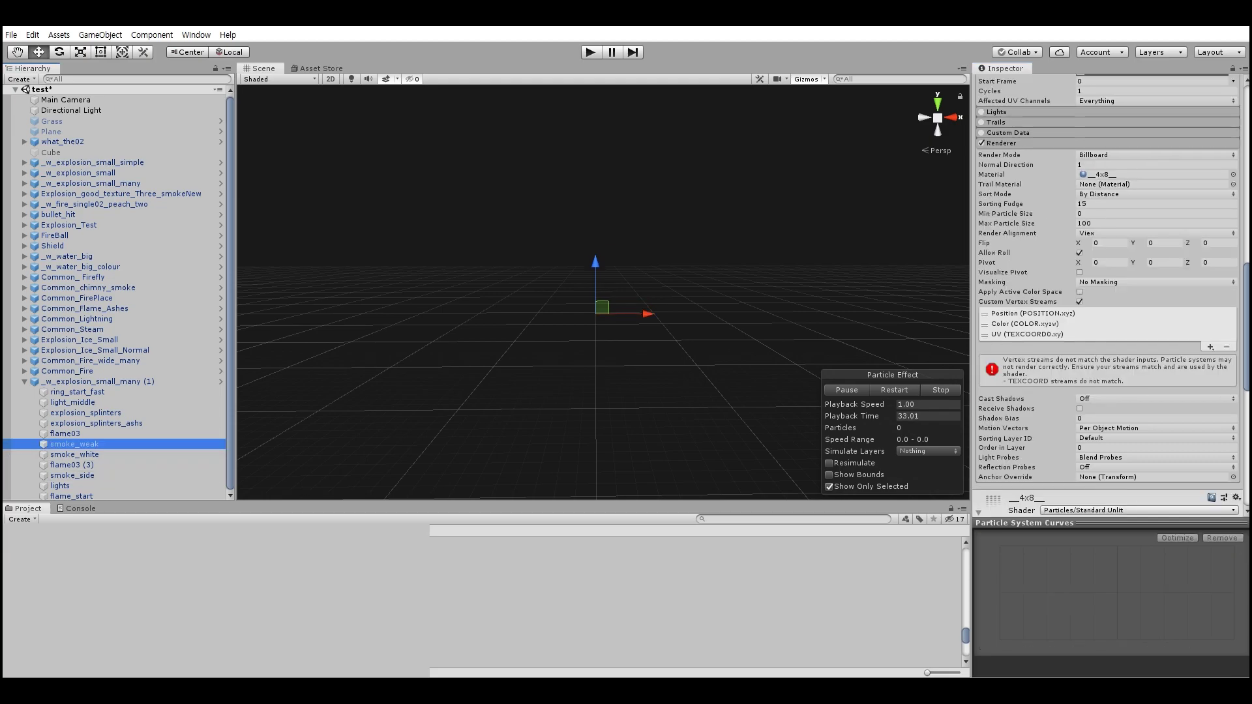
pyautogui.click(1079, 301)
pyautogui.click(894, 390)
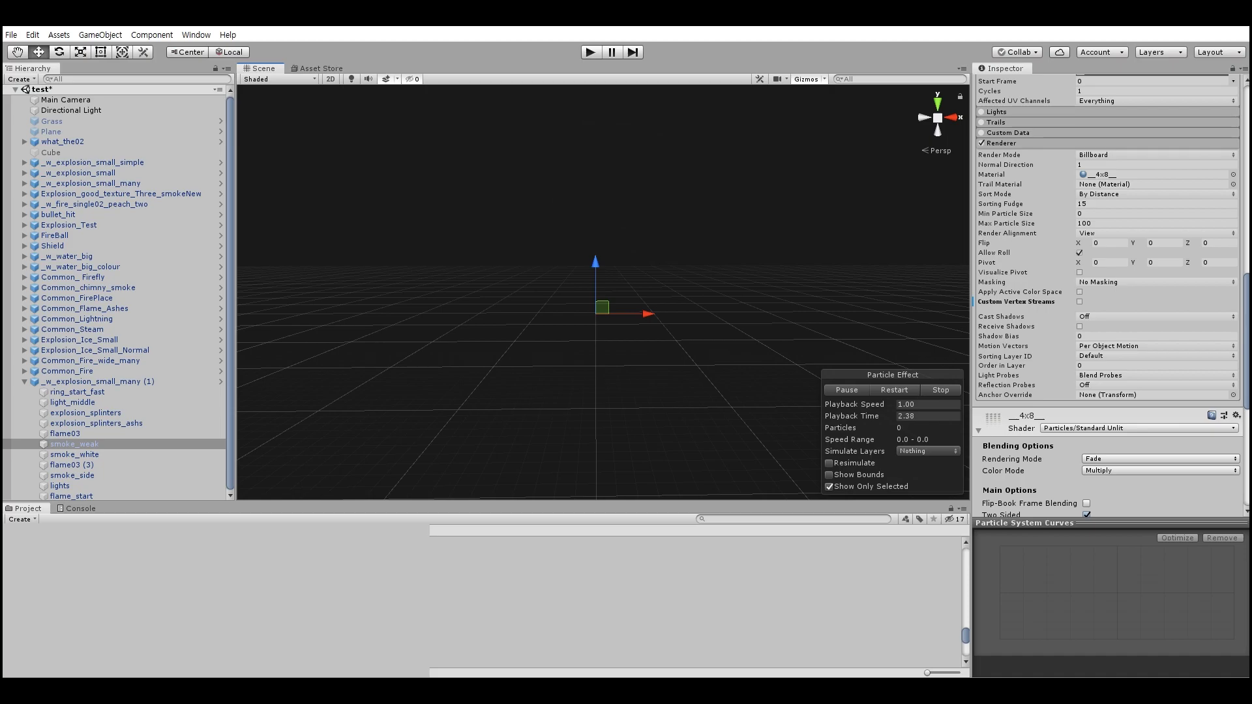
pyautogui.scroll(15, 1108, 296)
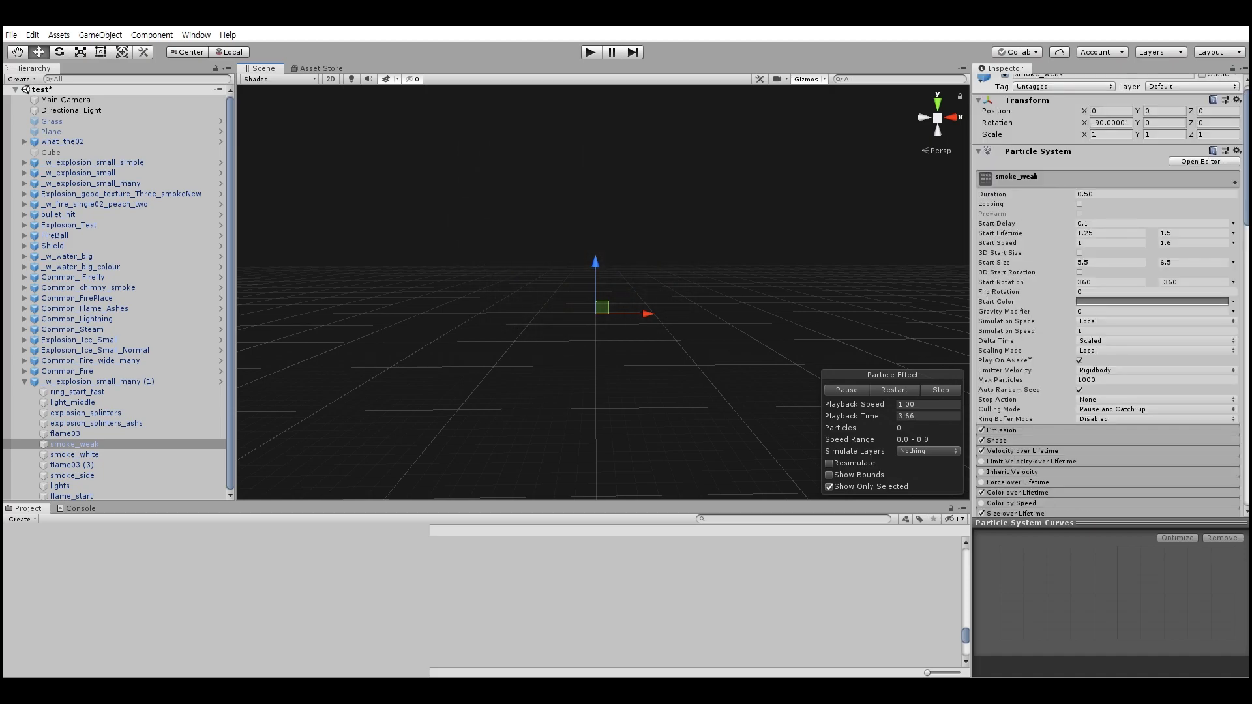
# Review the Emission, Shape and Velocity over Lifetime settings of the smoke_weak particle system
pyautogui.scroll(-3, 1108, 294)
pyautogui.click(1001, 312)
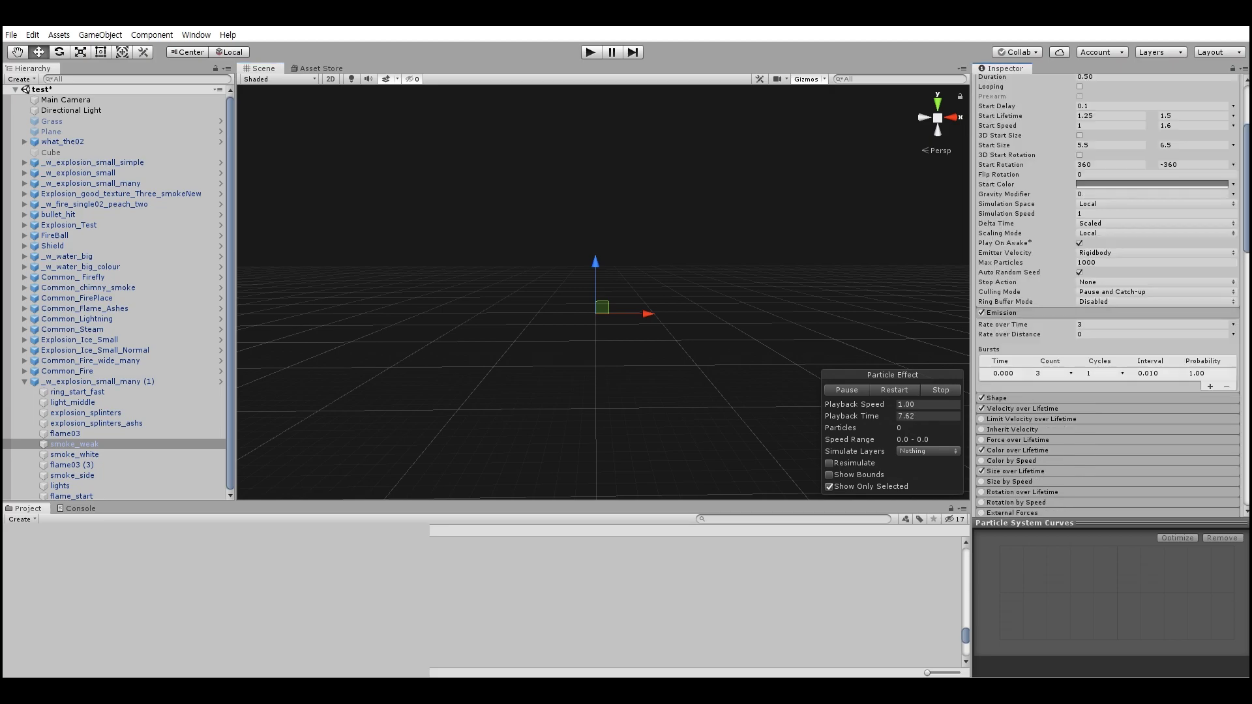
pyautogui.scroll(-3, 1109, 293)
pyautogui.click(1000, 281)
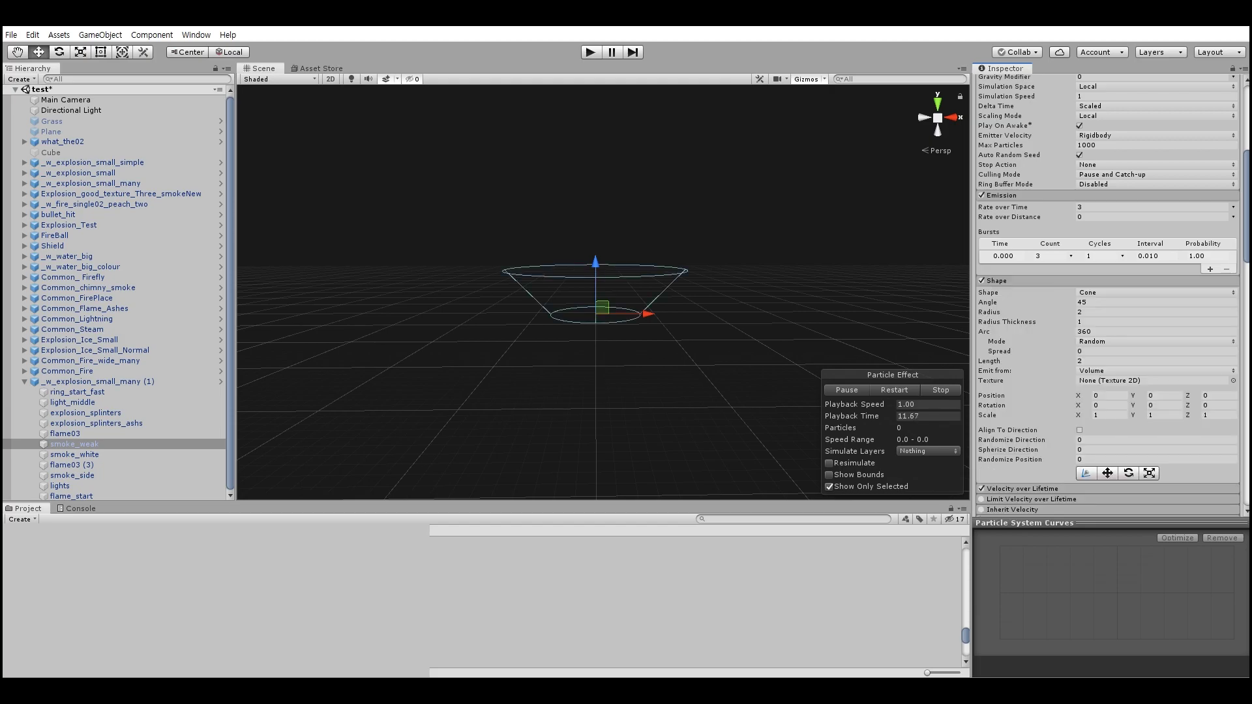
pyautogui.click(1001, 280)
pyautogui.click(1022, 291)
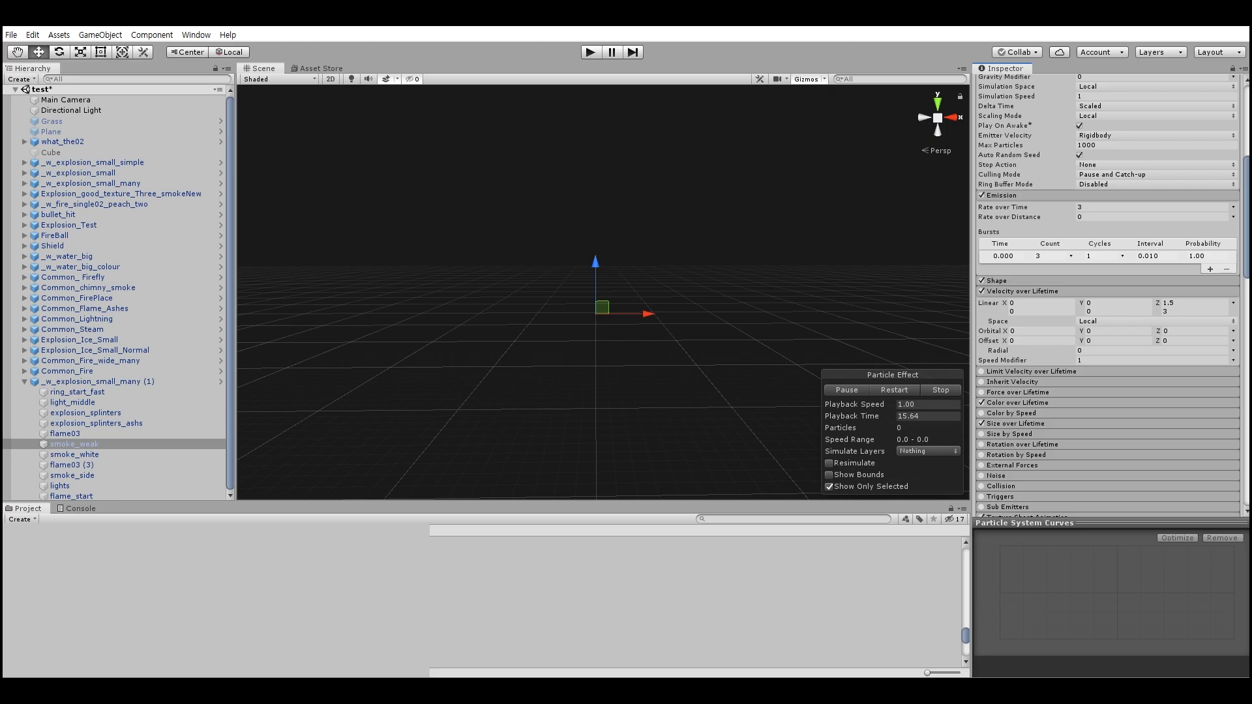
pyautogui.click(1022, 291)
# Examine the Color over Lifetime gradient and Size over Lifetime curve of the smoke_weak particle system
pyautogui.click(1017, 333)
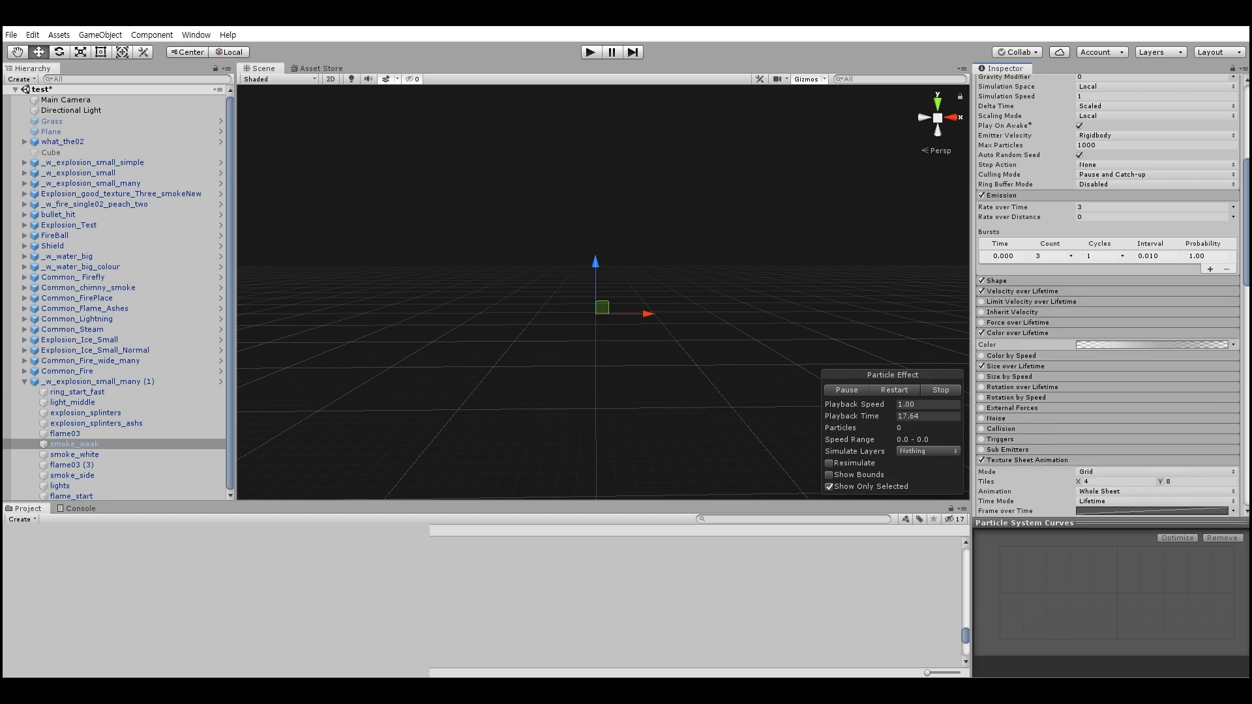
pyautogui.click(1151, 344)
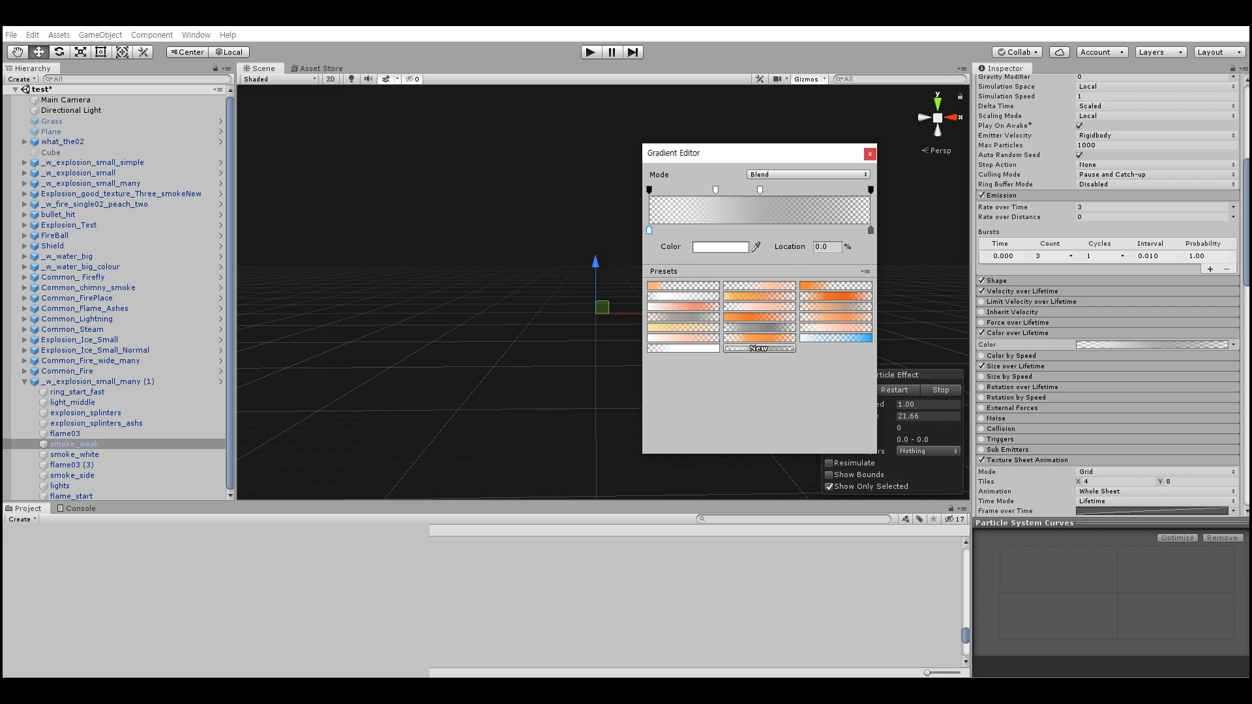
pyautogui.click(870, 154)
pyautogui.click(1015, 366)
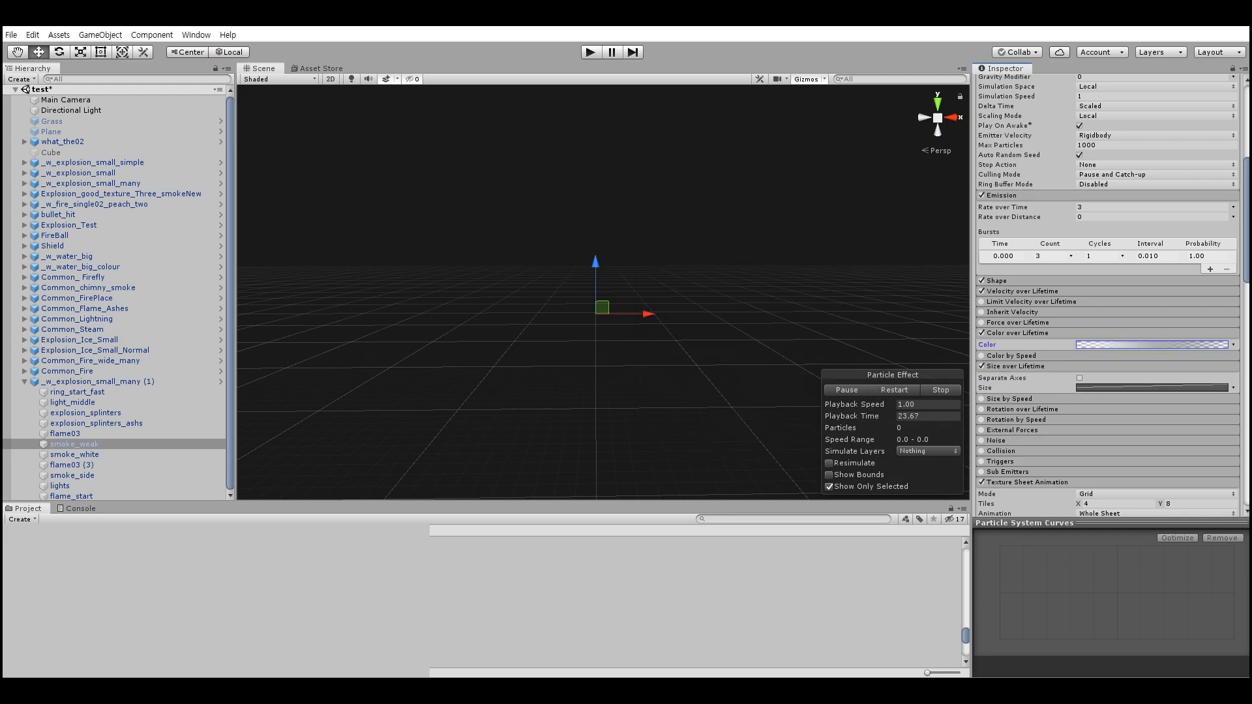
pyautogui.scroll(-3, 1106, 293)
pyautogui.click(1151, 270)
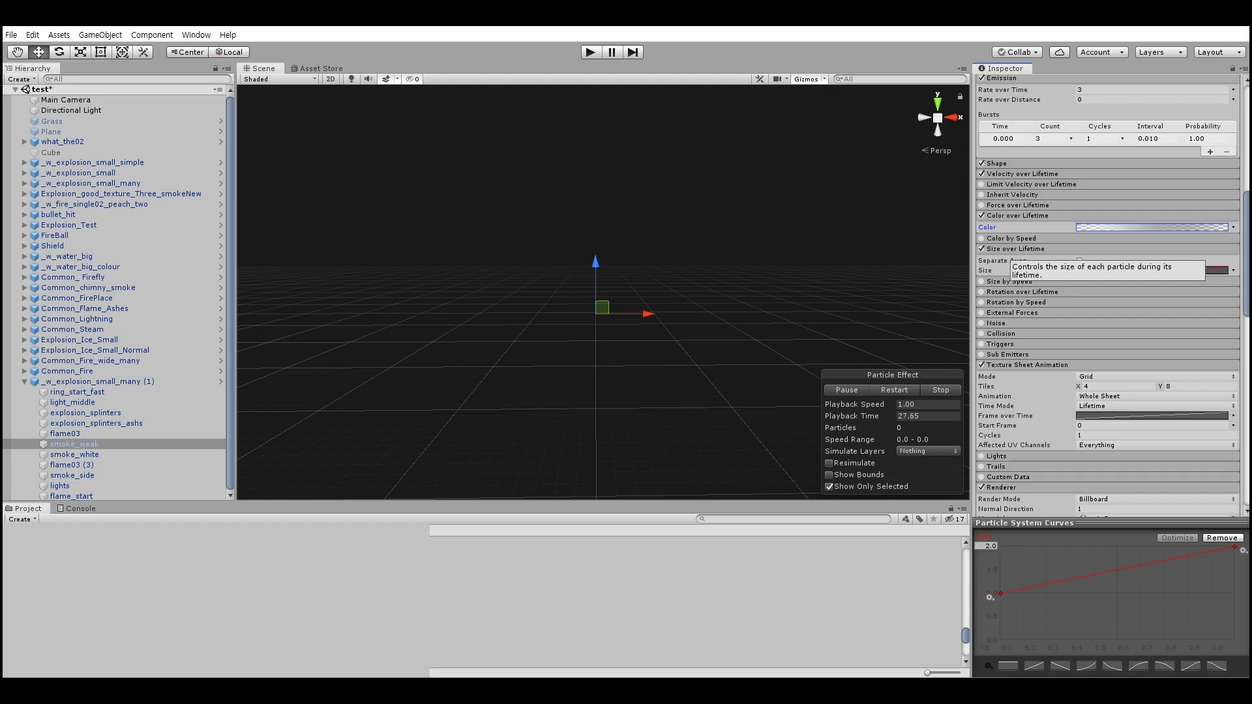
pyautogui.click(1015, 248)
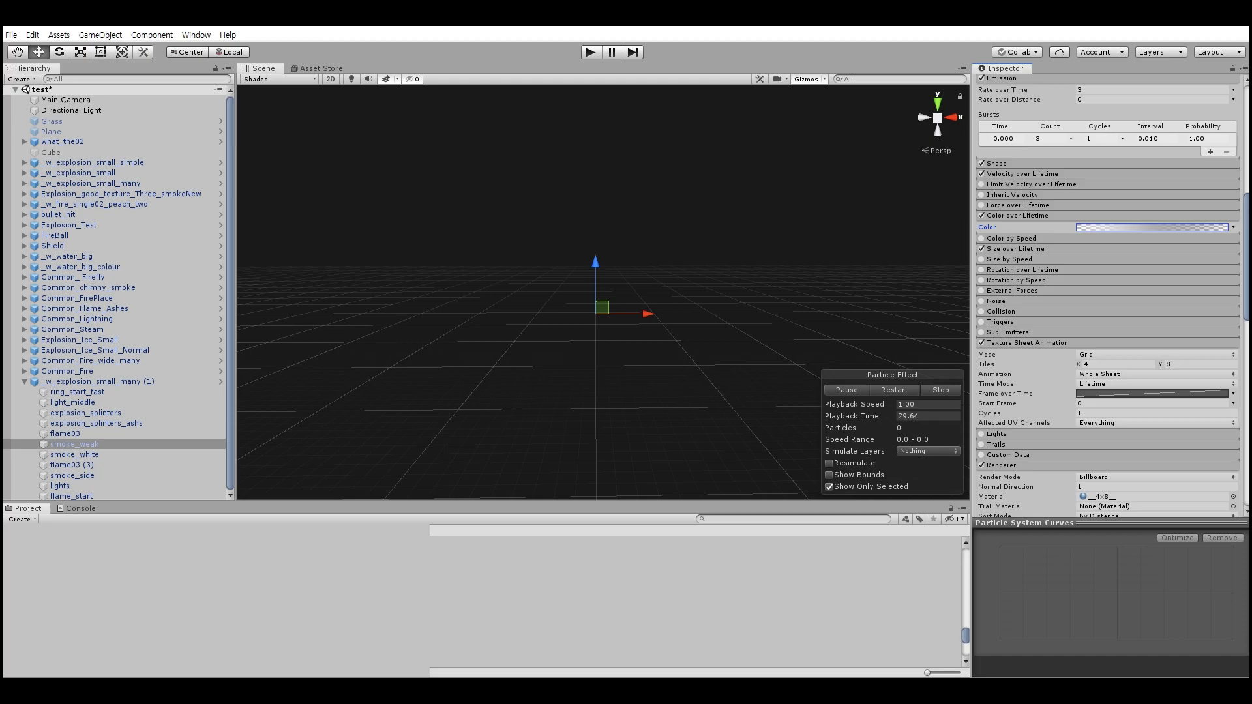
# Review the Texture Sheet Animation and Renderer settings of the smoke_weak particle system
pyautogui.scroll(-3, 1109, 293)
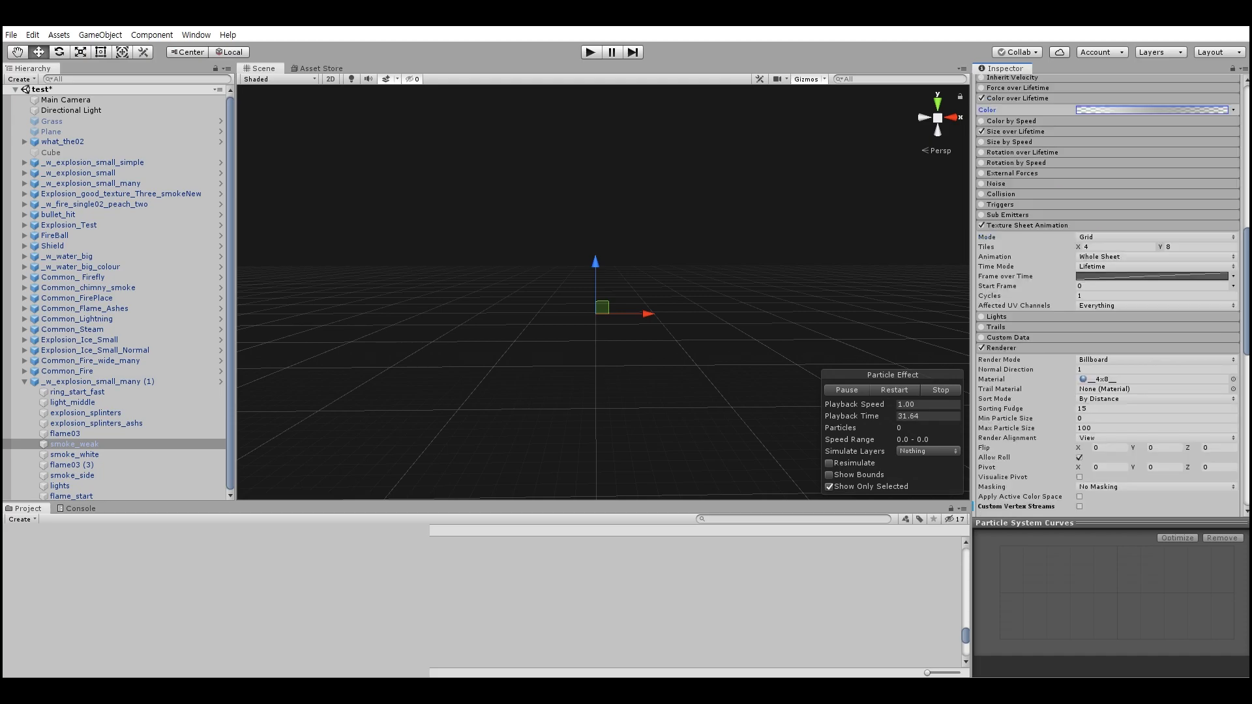
pyautogui.scroll(-3, 1109, 293)
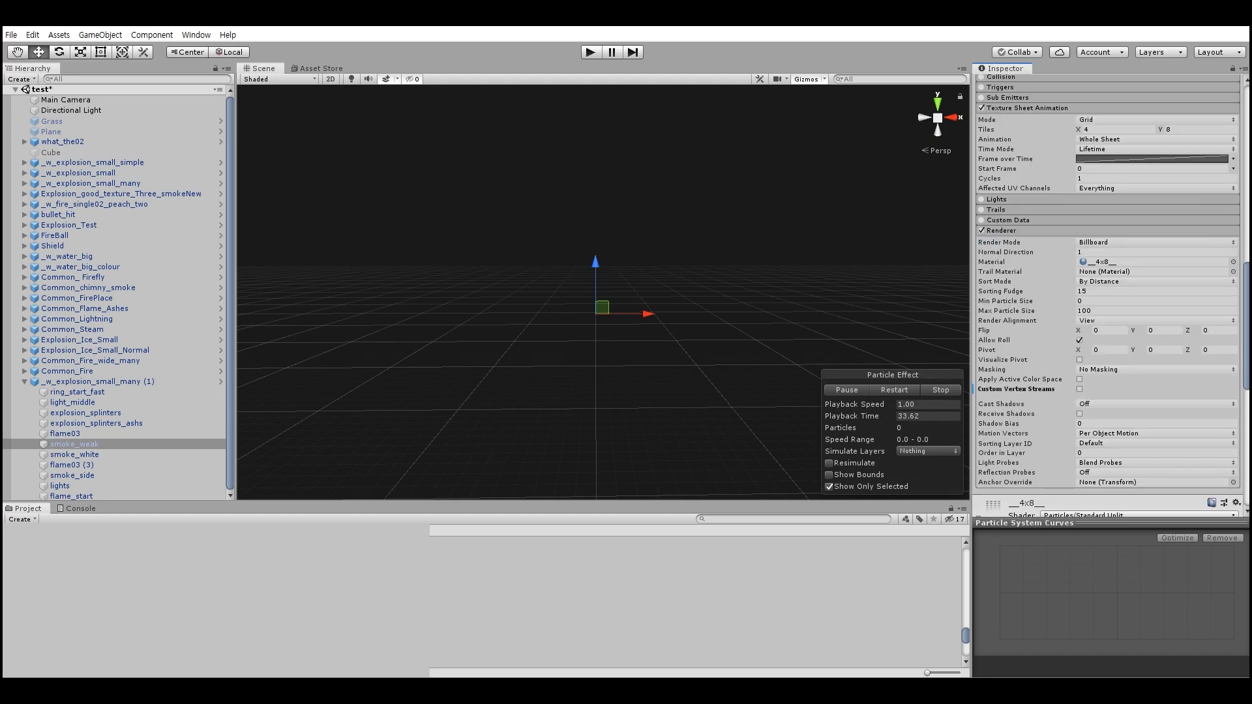
pyautogui.scroll(3, 1108, 293)
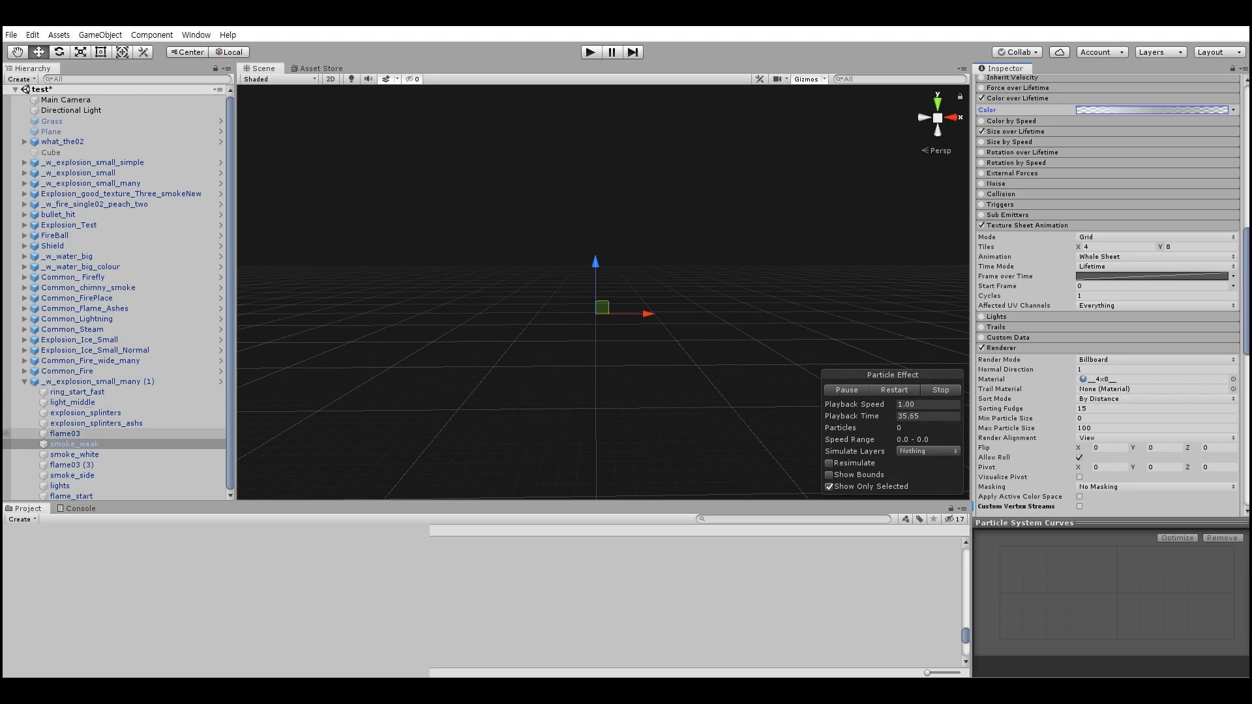
# Select the smoke_white particle system, replay its effect, and review its main settings
pyautogui.click(74, 454)
pyautogui.click(893, 390)
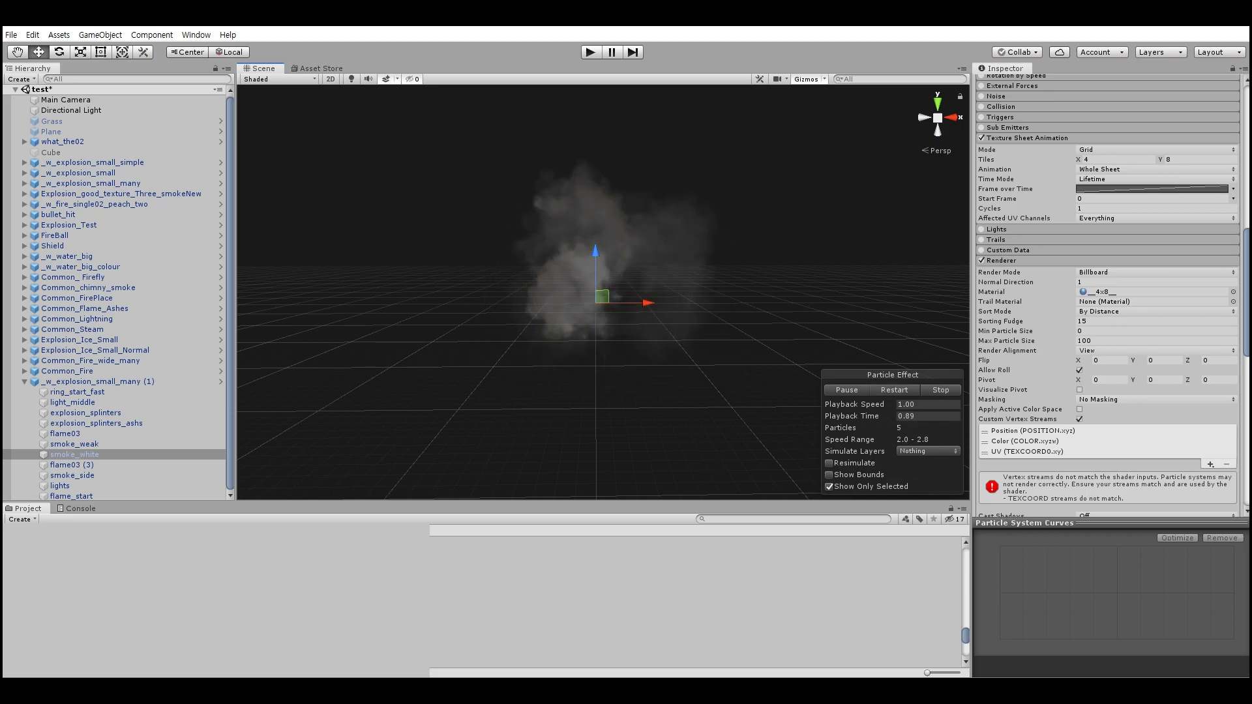
pyautogui.scroll(15, 1109, 294)
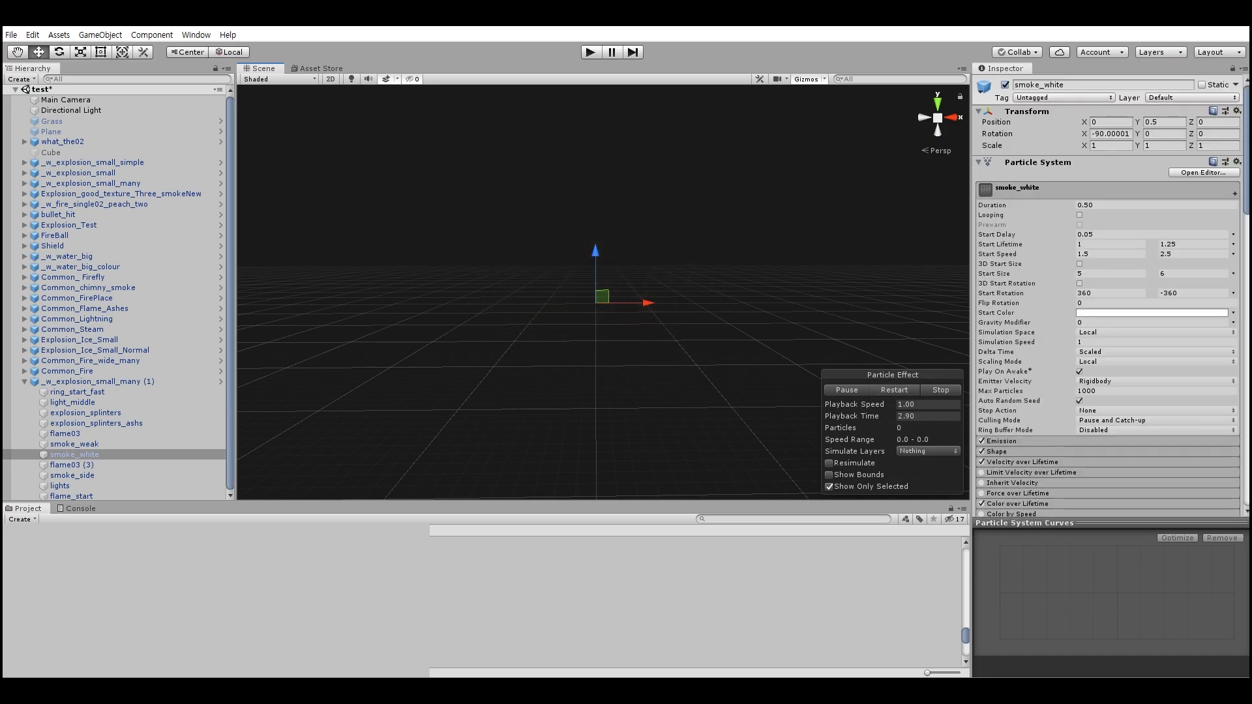
# Review the Emission, Shape and Velocity over Lifetime settings of the smoke_white particle system
pyautogui.scroll(-3, 1108, 293)
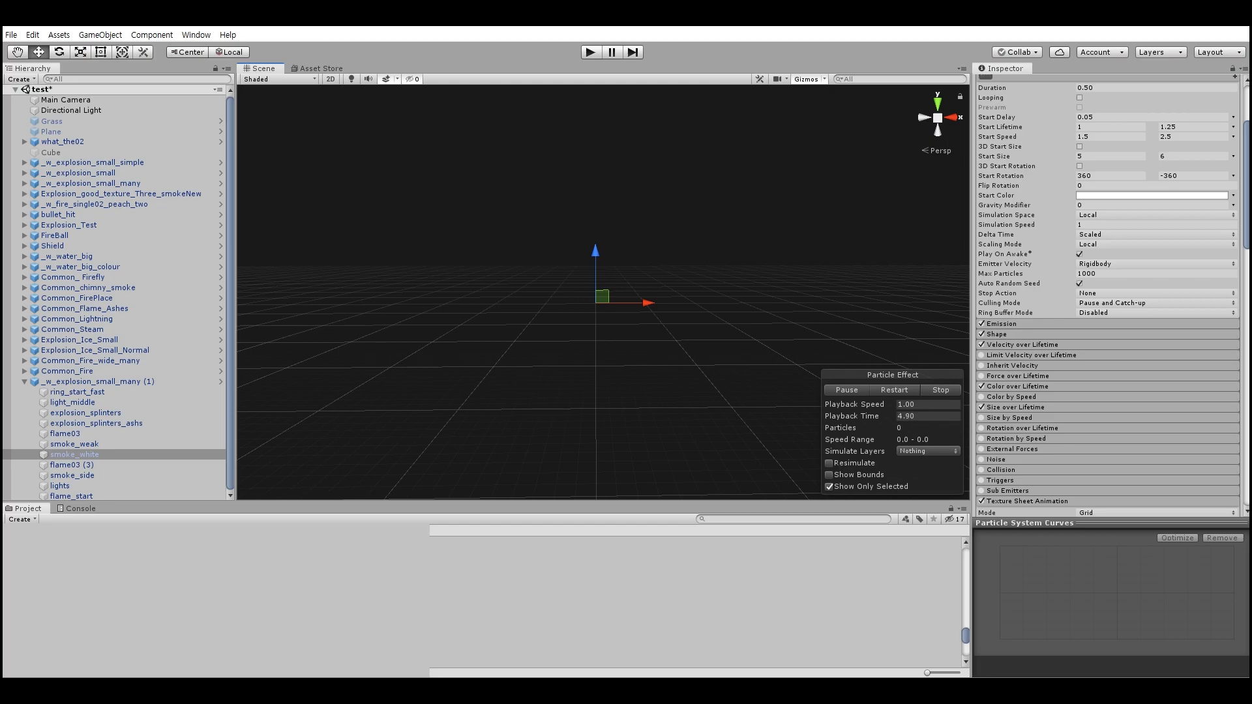
pyautogui.click(1001, 323)
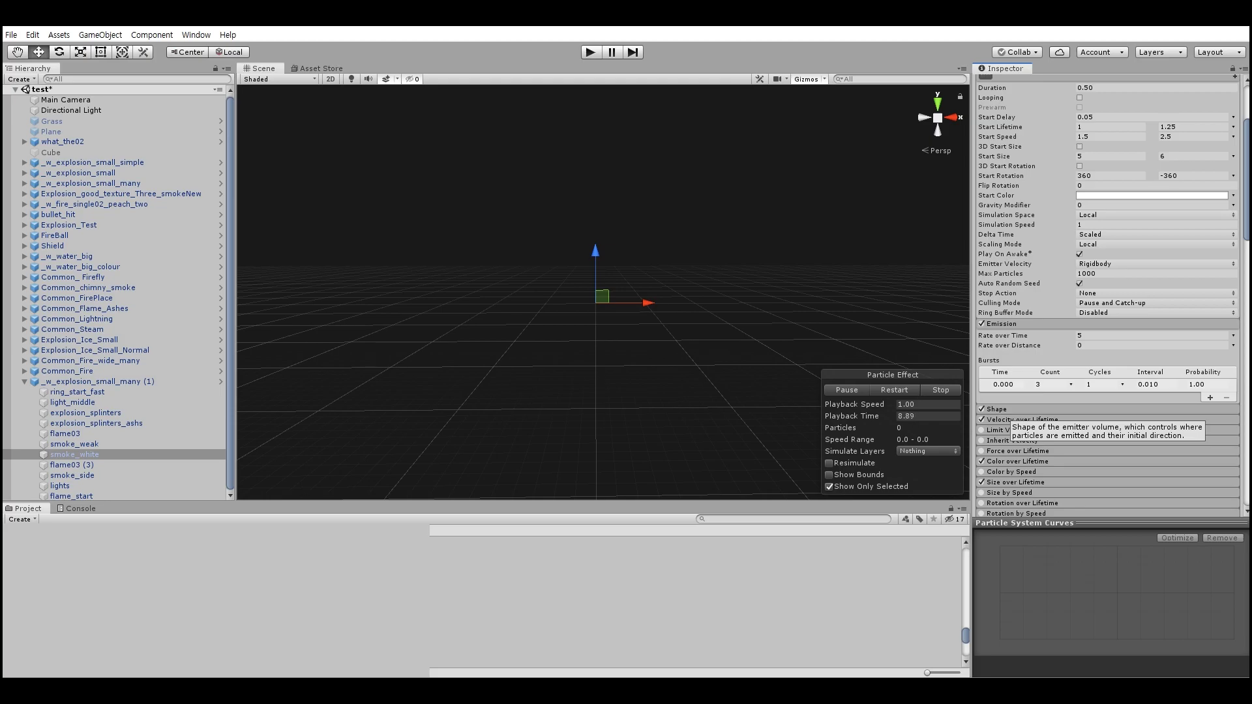
pyautogui.click(1004, 409)
pyautogui.scroll(-5, 1108, 293)
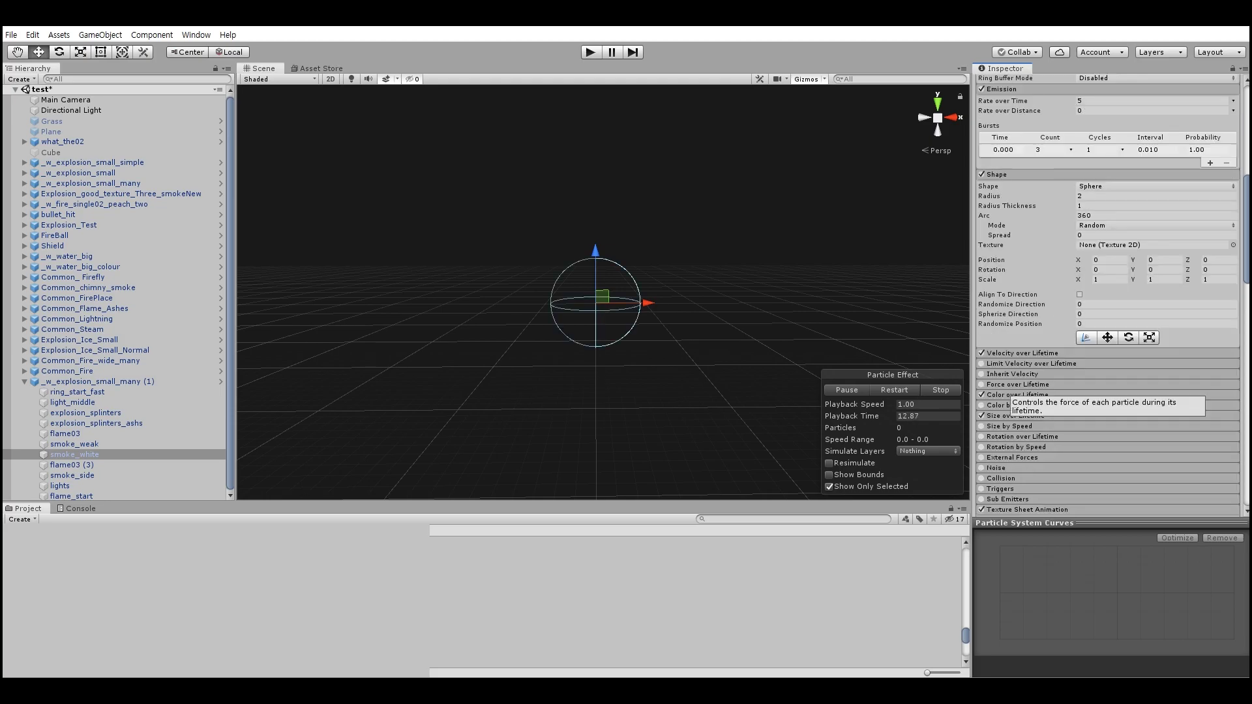
pyautogui.click(996, 174)
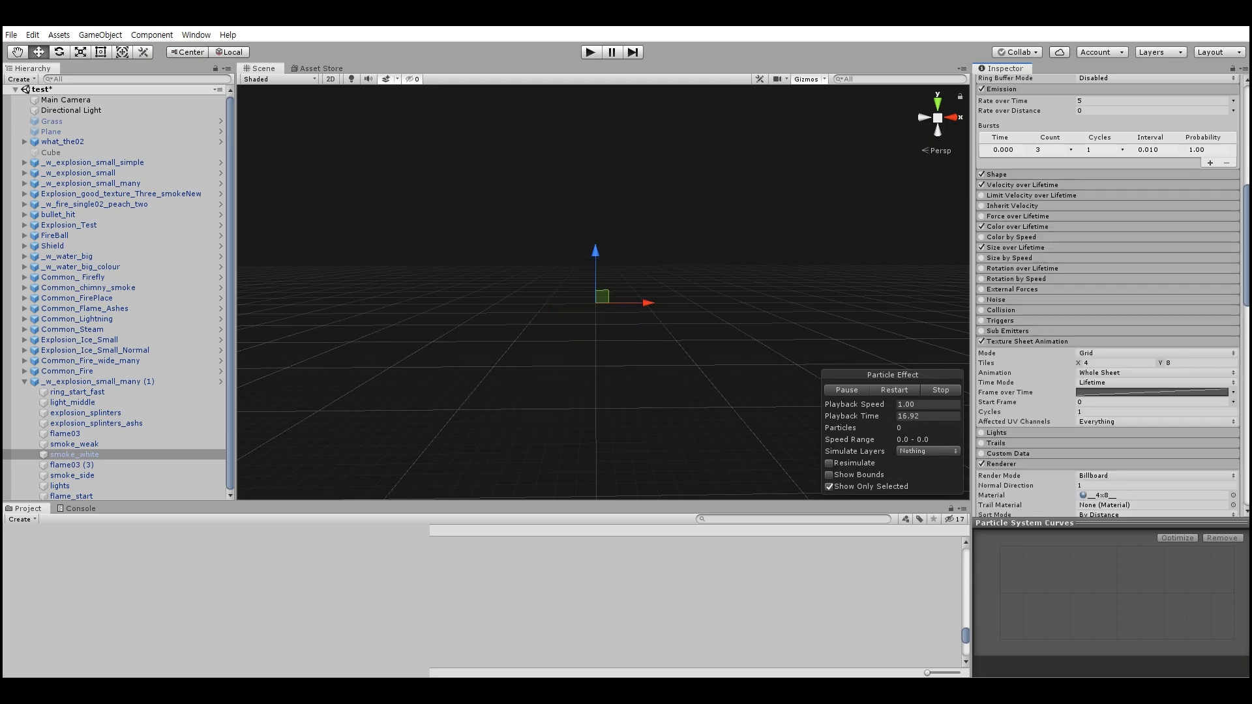
pyautogui.click(1018, 184)
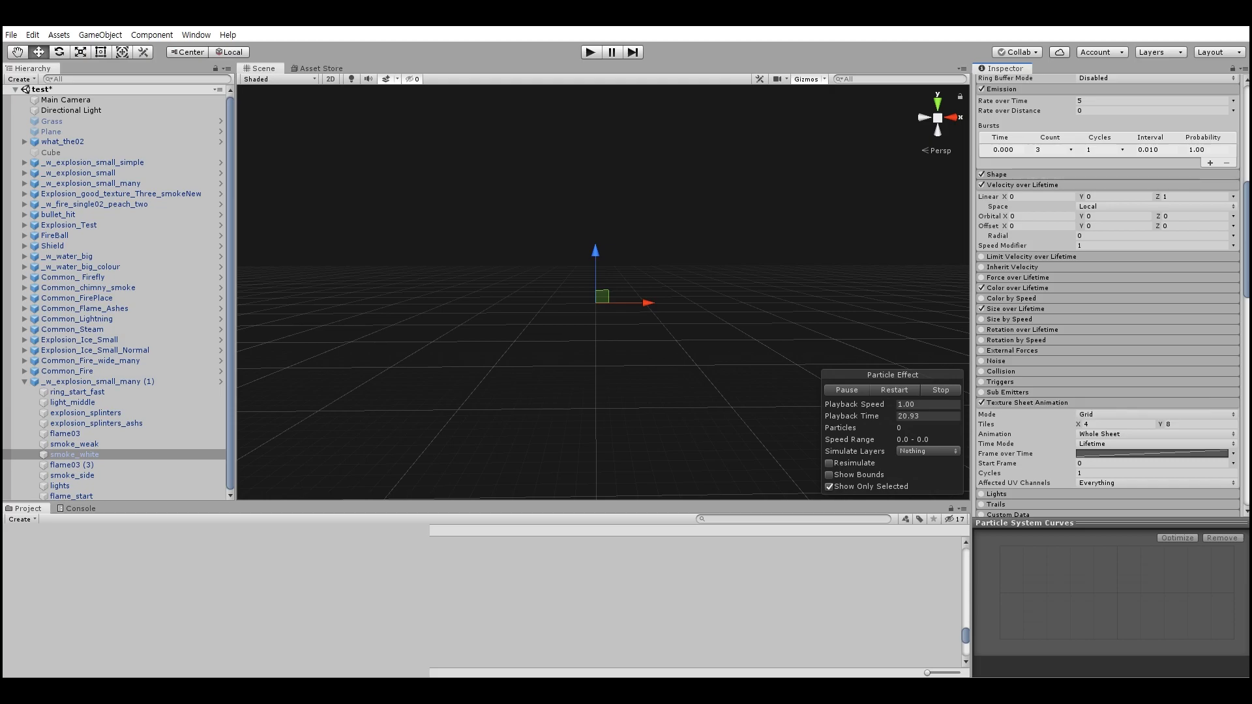
# Examine the Color over Lifetime gradient of the smoke_white particle system
pyautogui.click(1017, 287)
pyautogui.scroll(-3, 1106, 294)
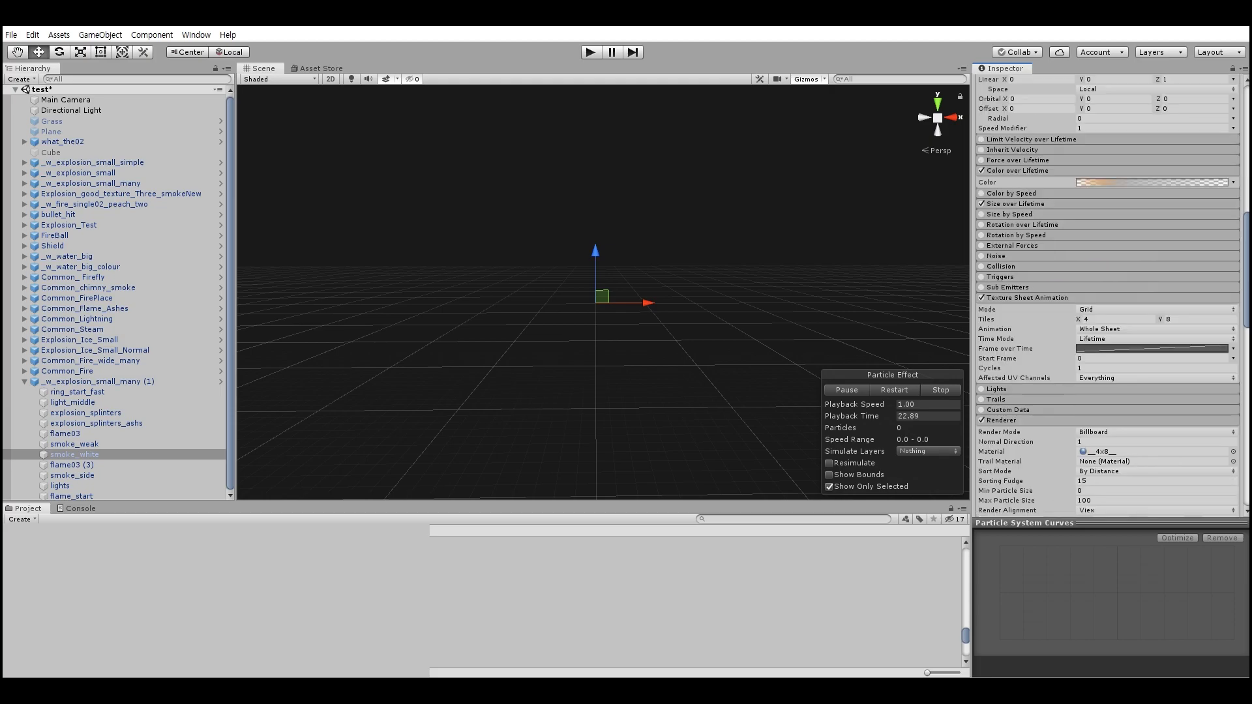
pyautogui.click(1151, 182)
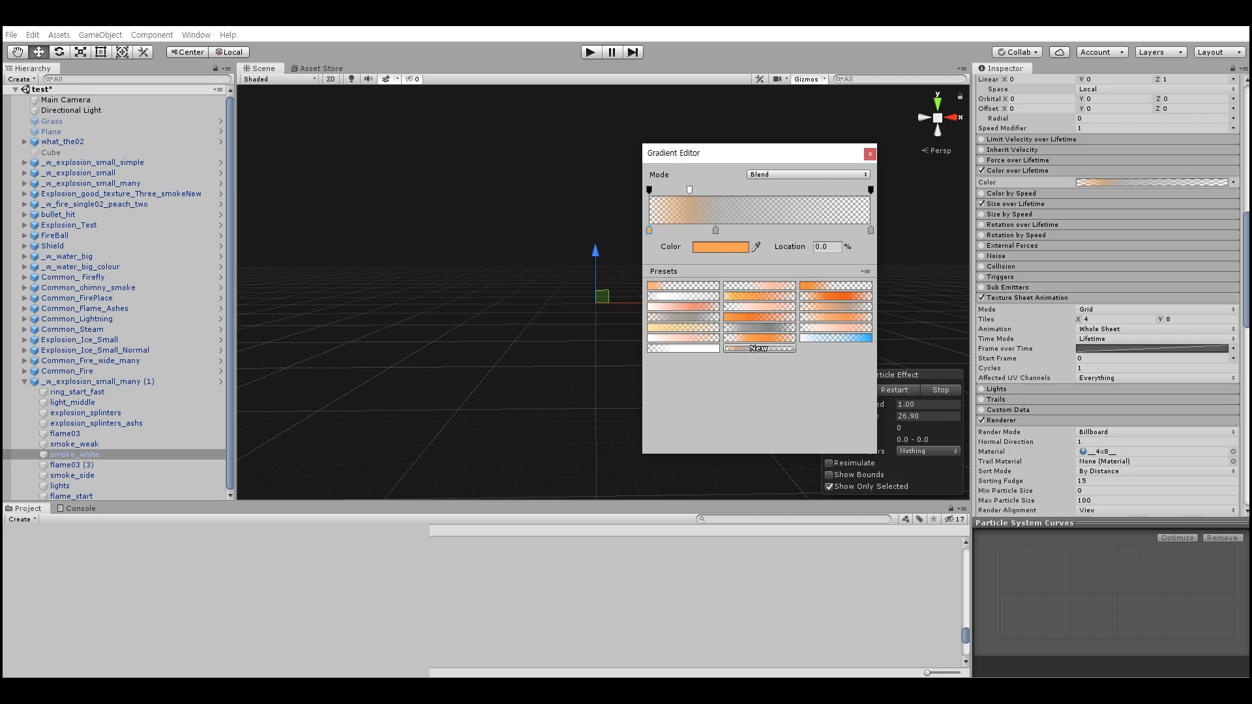
pyautogui.click(870, 154)
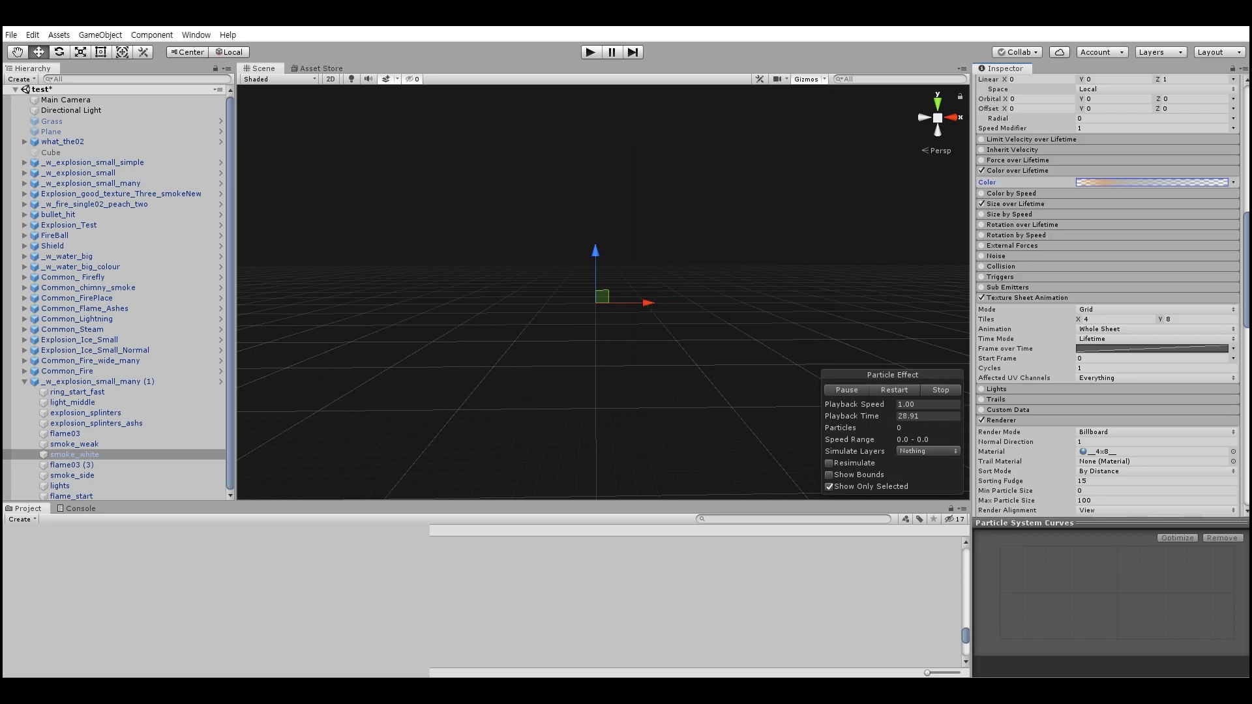
# Disable Custom Vertex Streams in the Renderer module of smoke_white and review its Texture Sheet Animation settings
pyautogui.scroll(-6, 1109, 294)
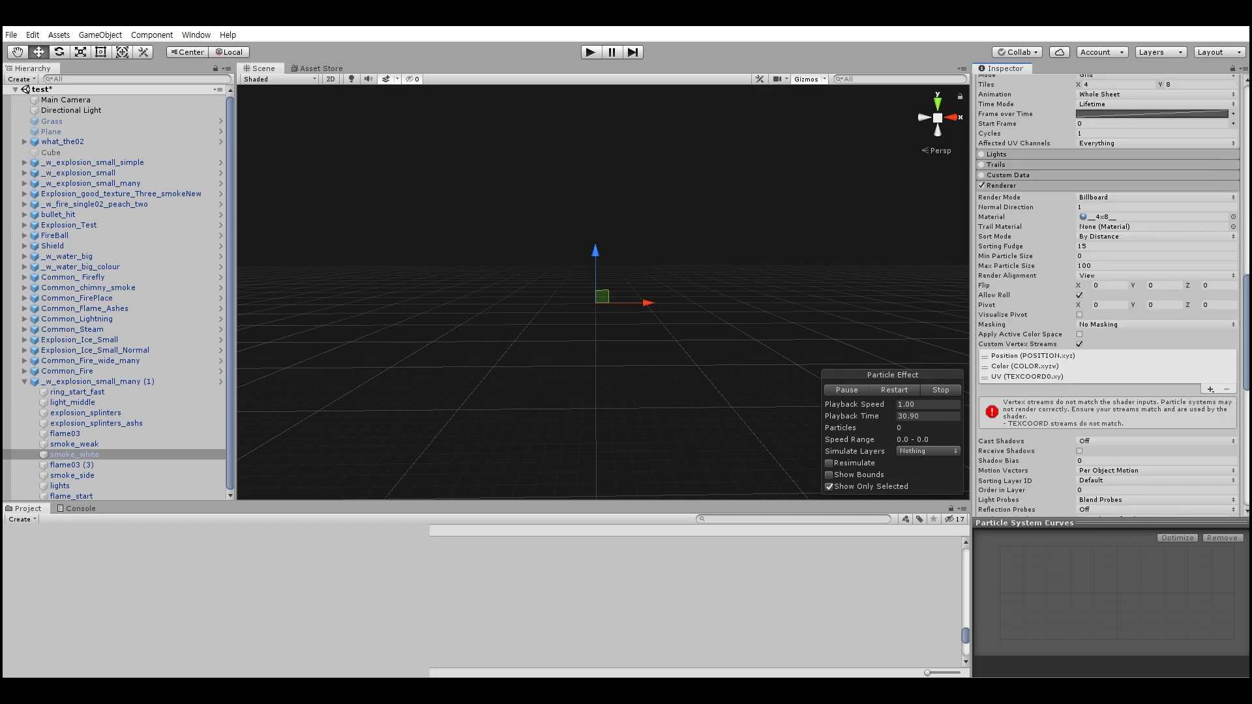
pyautogui.click(1080, 344)
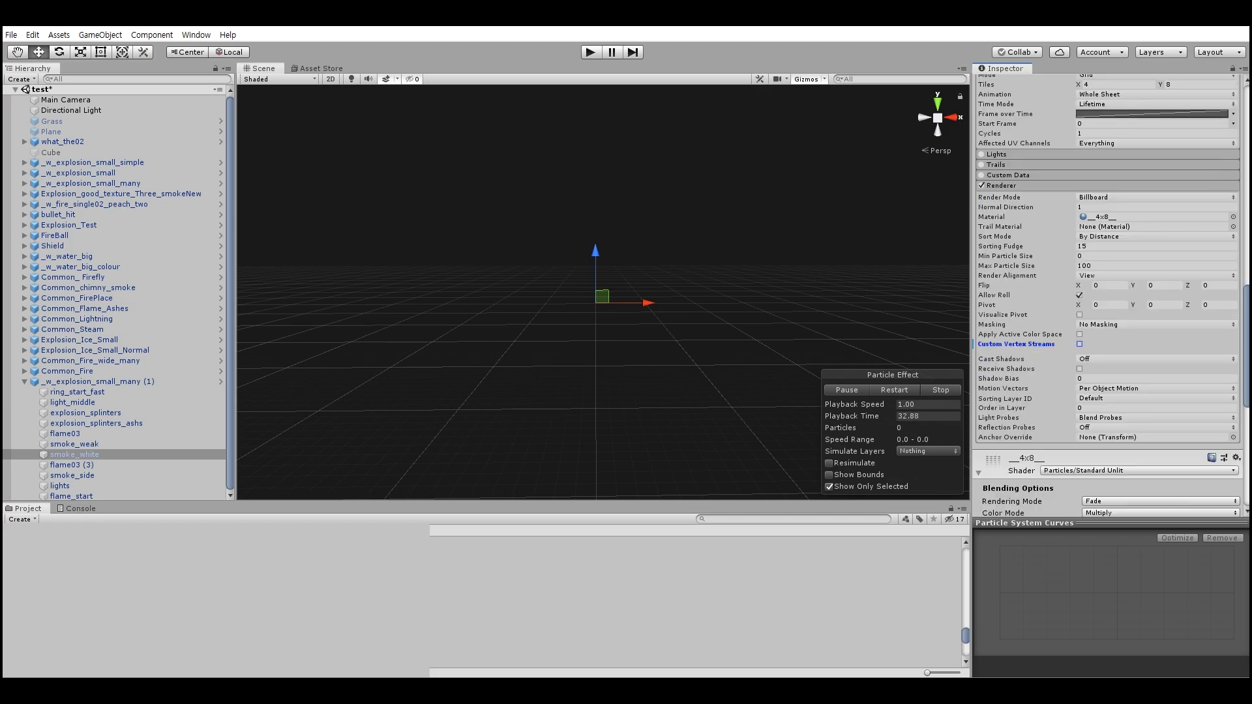
pyautogui.scroll(3, 1109, 294)
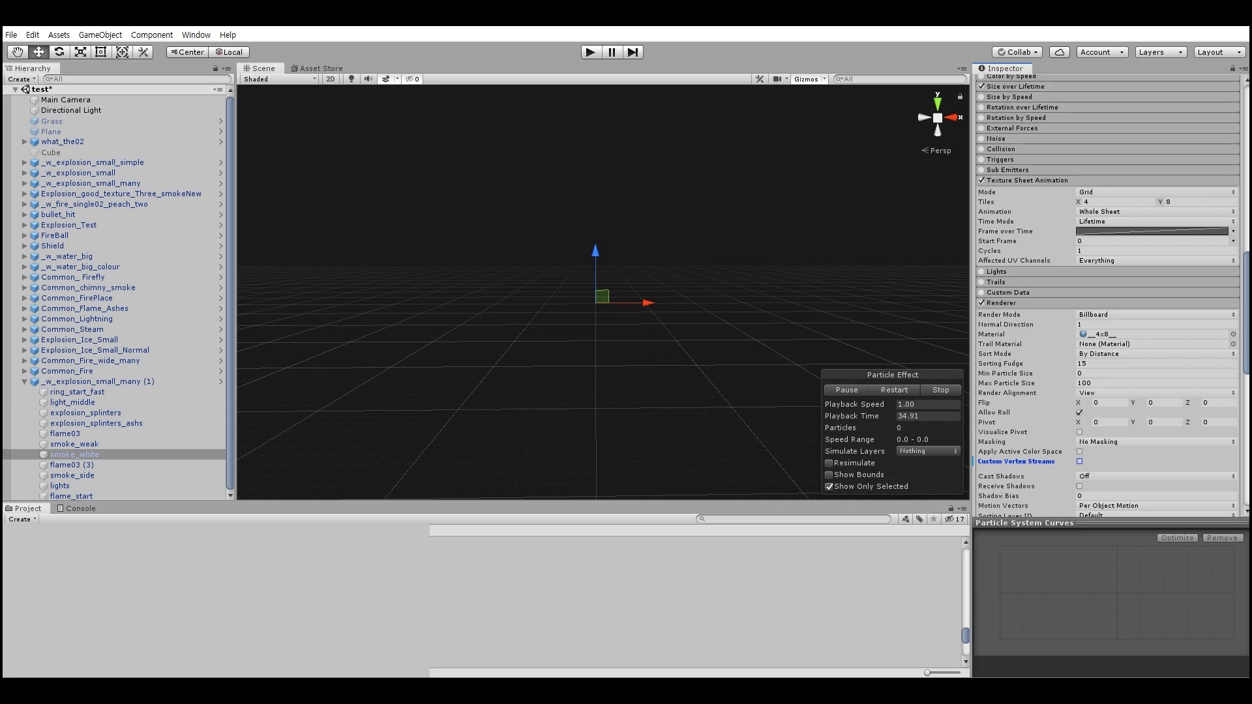
pyautogui.scroll(-3, 1109, 293)
# Select the flame03 (3) particle system, replay its effect, and review its main settings
pyautogui.click(72, 465)
pyautogui.click(894, 390)
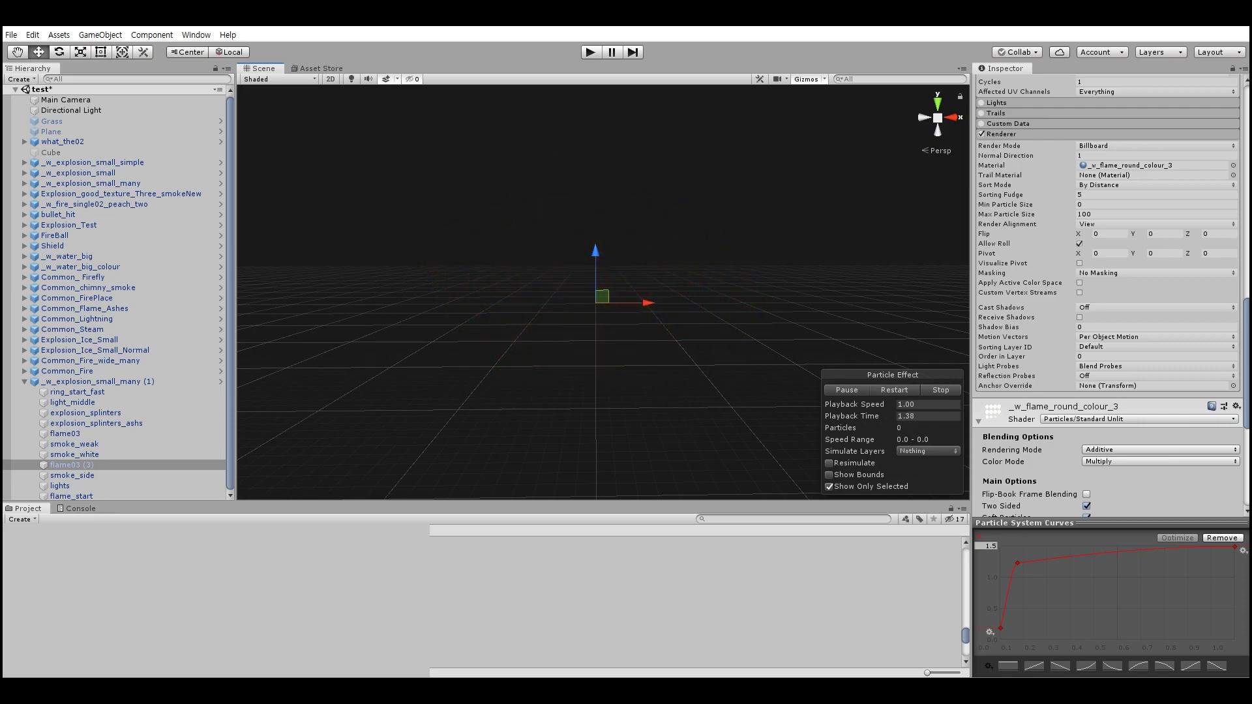
pyautogui.scroll(15, 1109, 293)
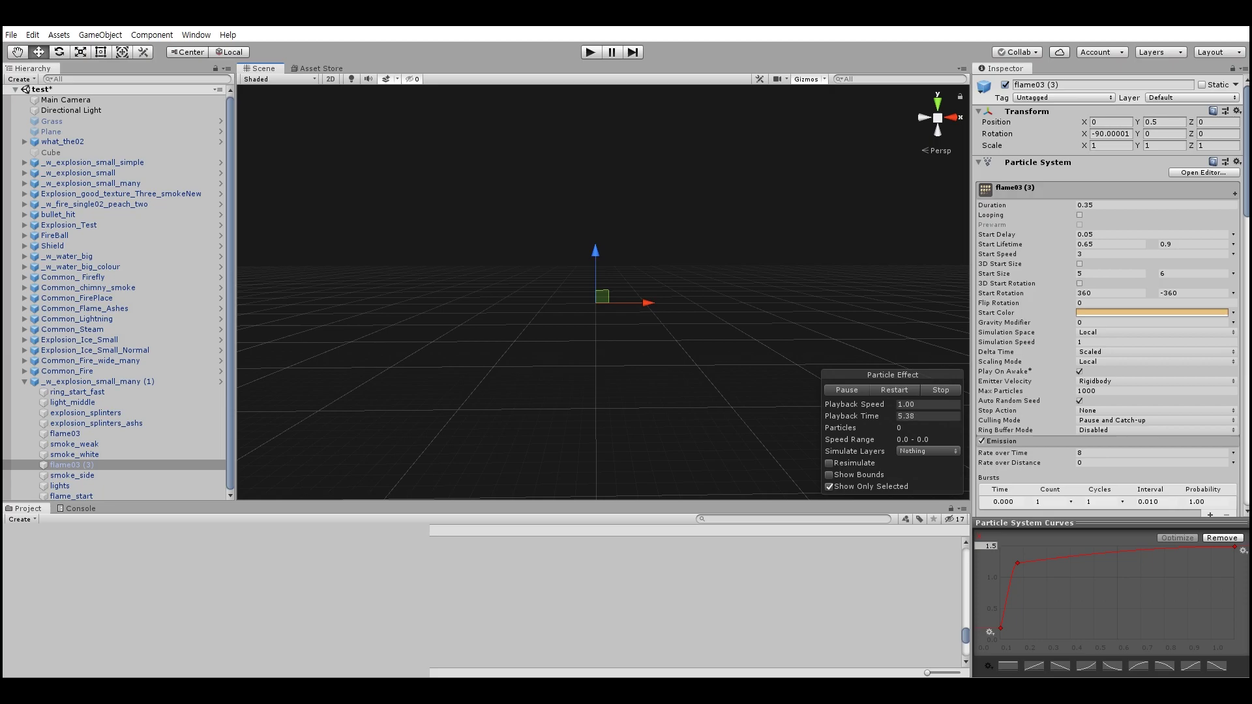
# Review the Emission and Shape settings of the flame03 (3) particle system
pyautogui.scroll(-4, 1109, 293)
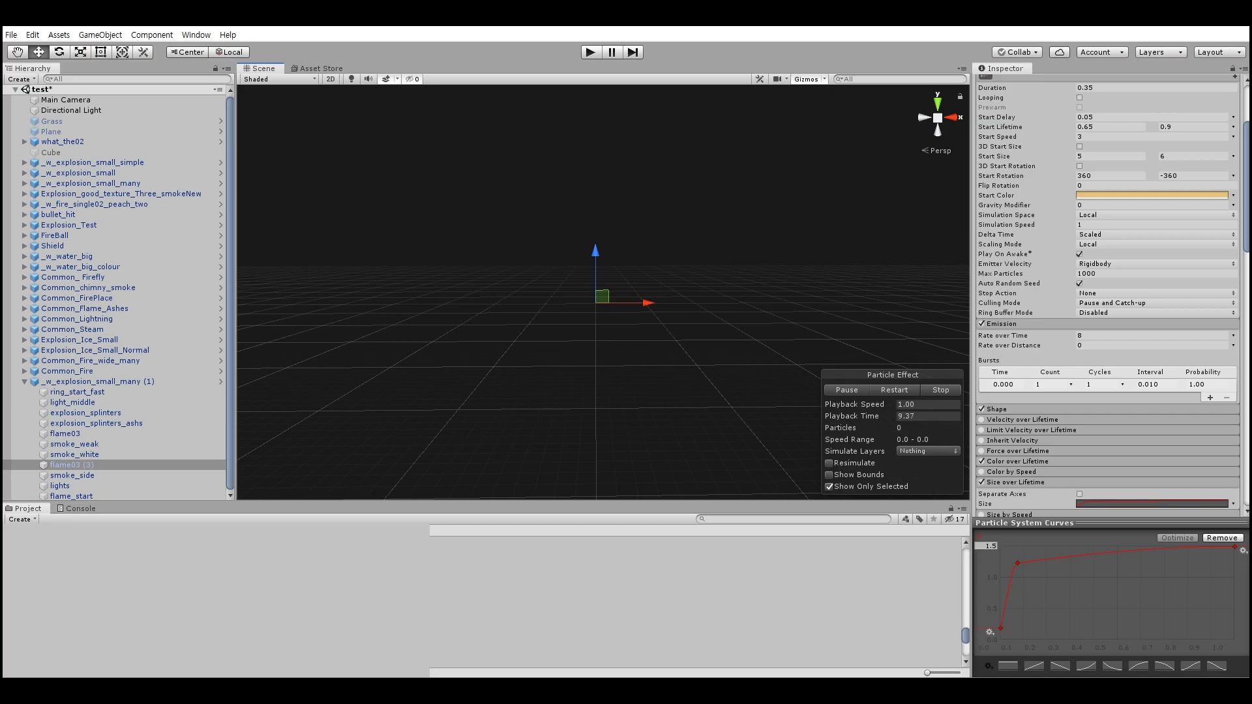
pyautogui.click(997, 408)
pyautogui.scroll(-4, 1109, 294)
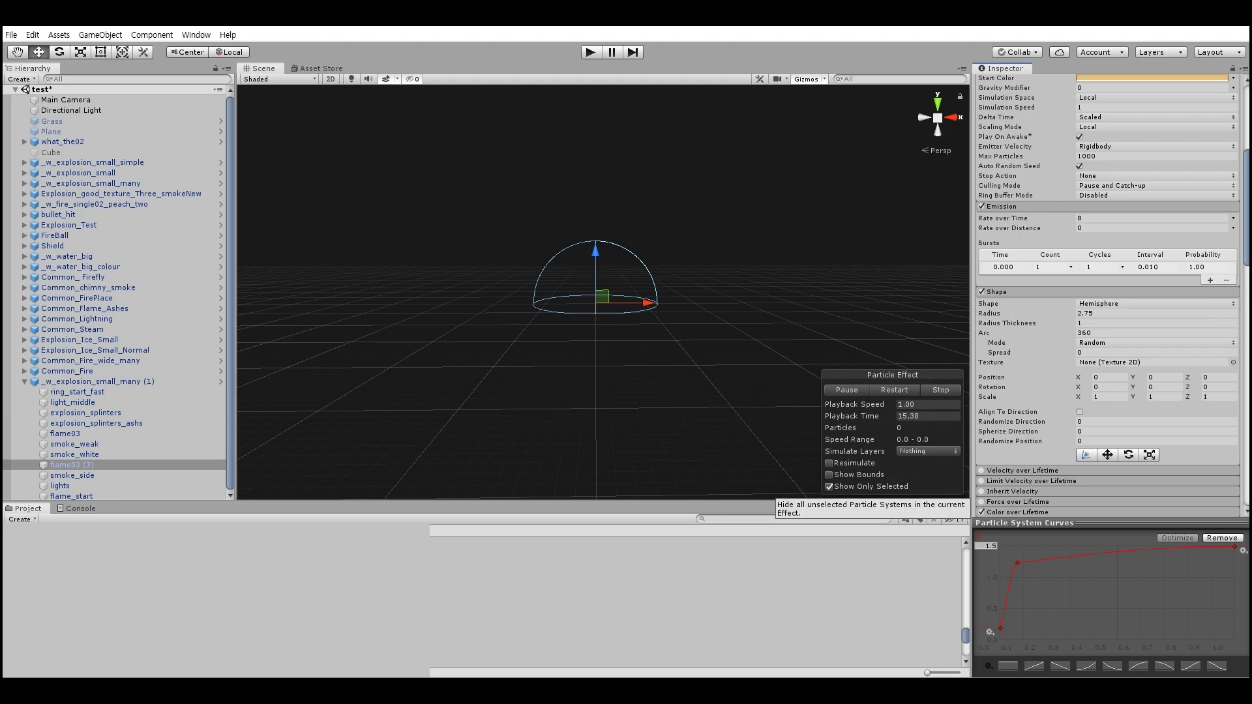
pyautogui.click(995, 291)
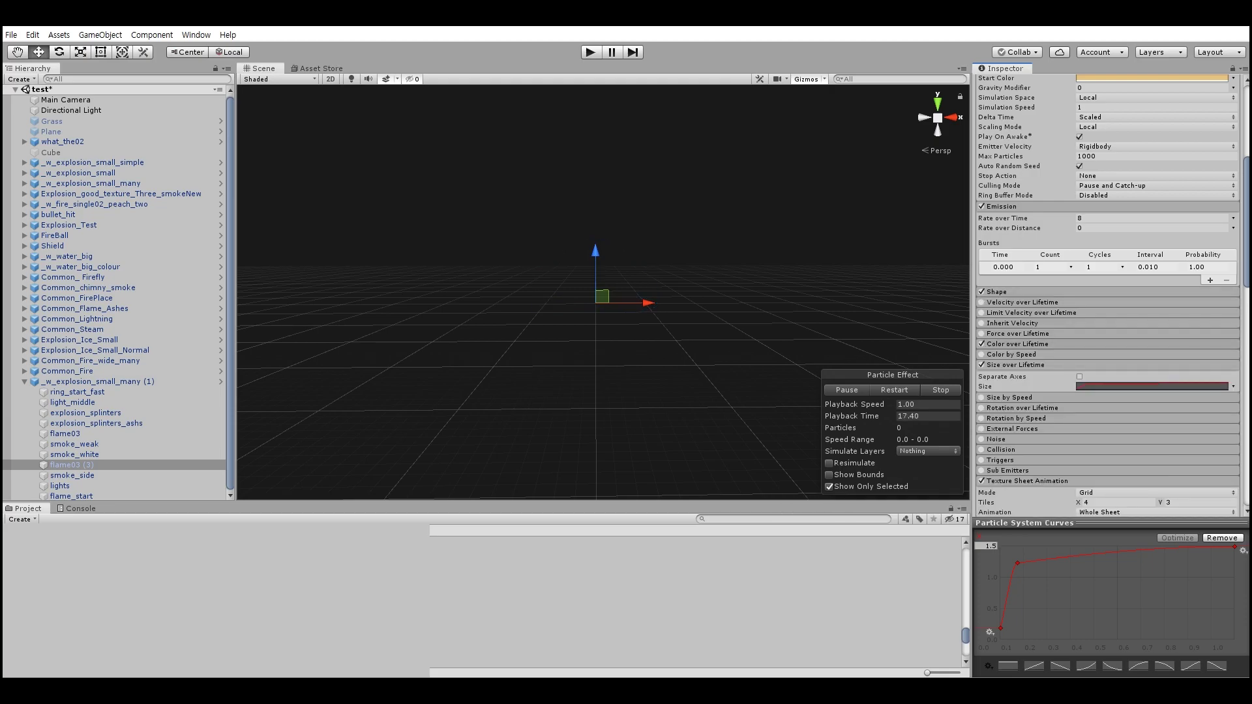
# Examine the Color over Lifetime gradient of flame03 (3) and review its Texture Sheet Animation and Renderer settings
pyautogui.click(1017, 344)
pyautogui.scroll(-3, 1016, 344)
pyautogui.click(1151, 238)
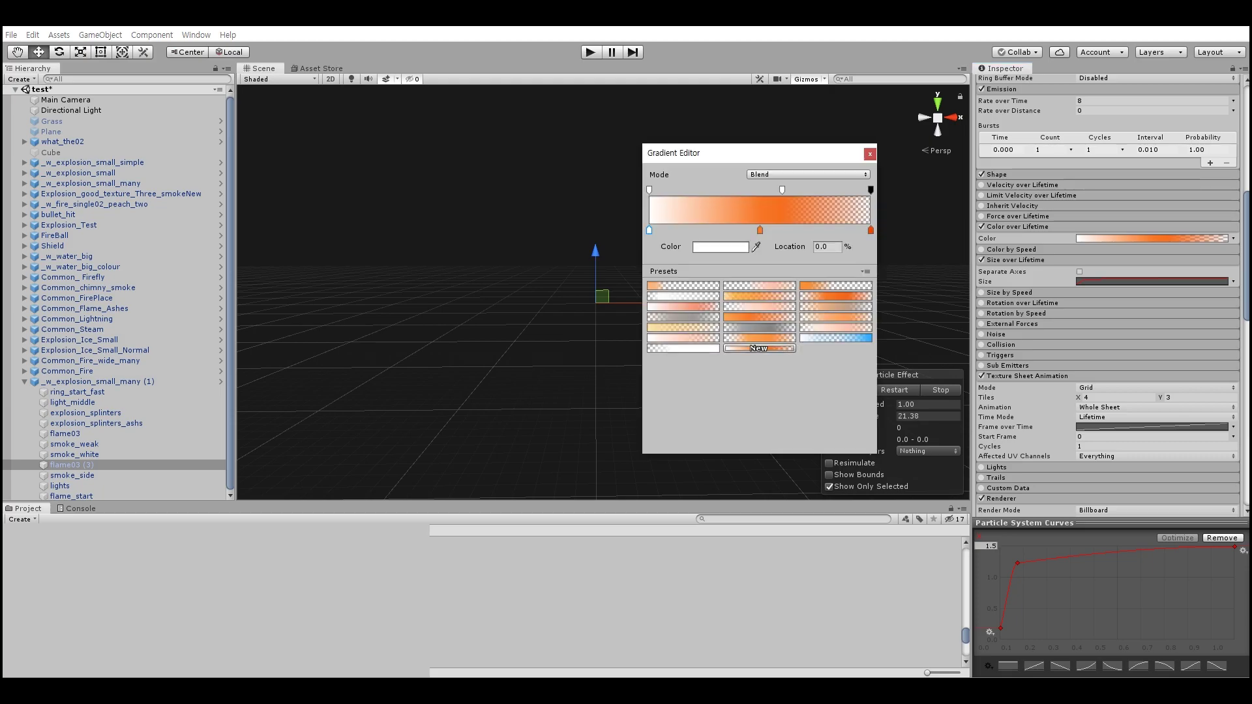
pyautogui.click(870, 154)
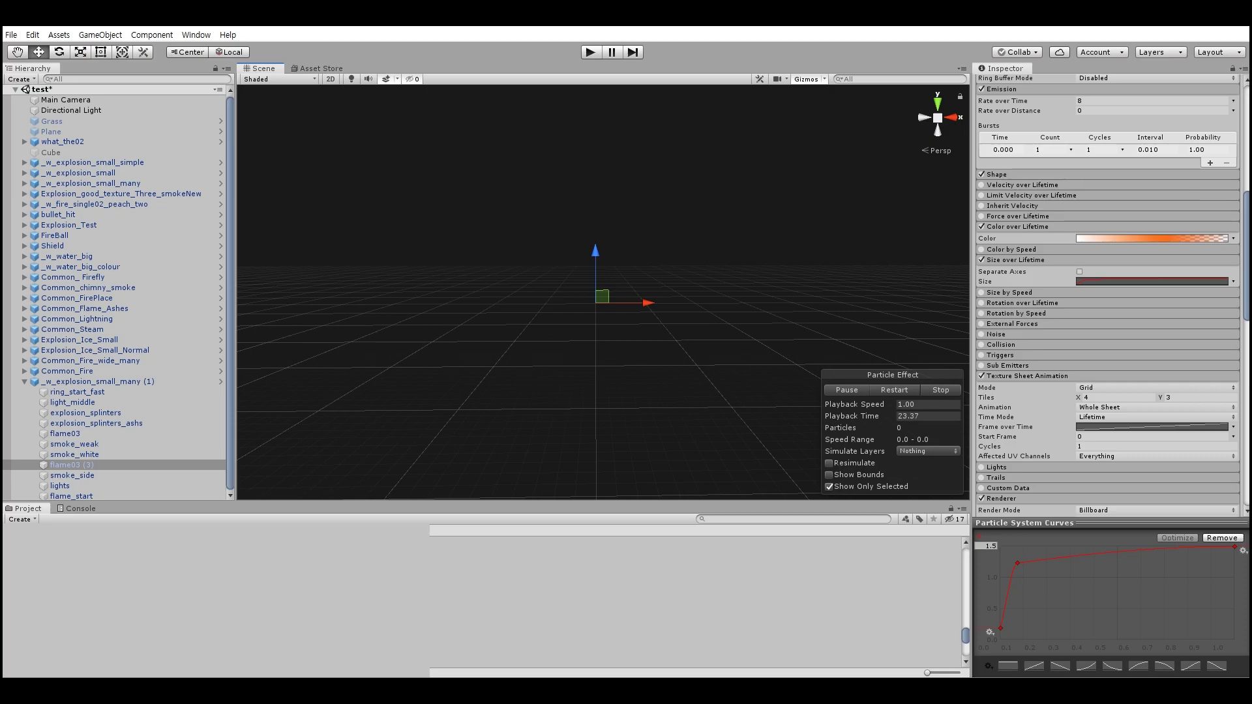
pyautogui.scroll(-3, 1109, 294)
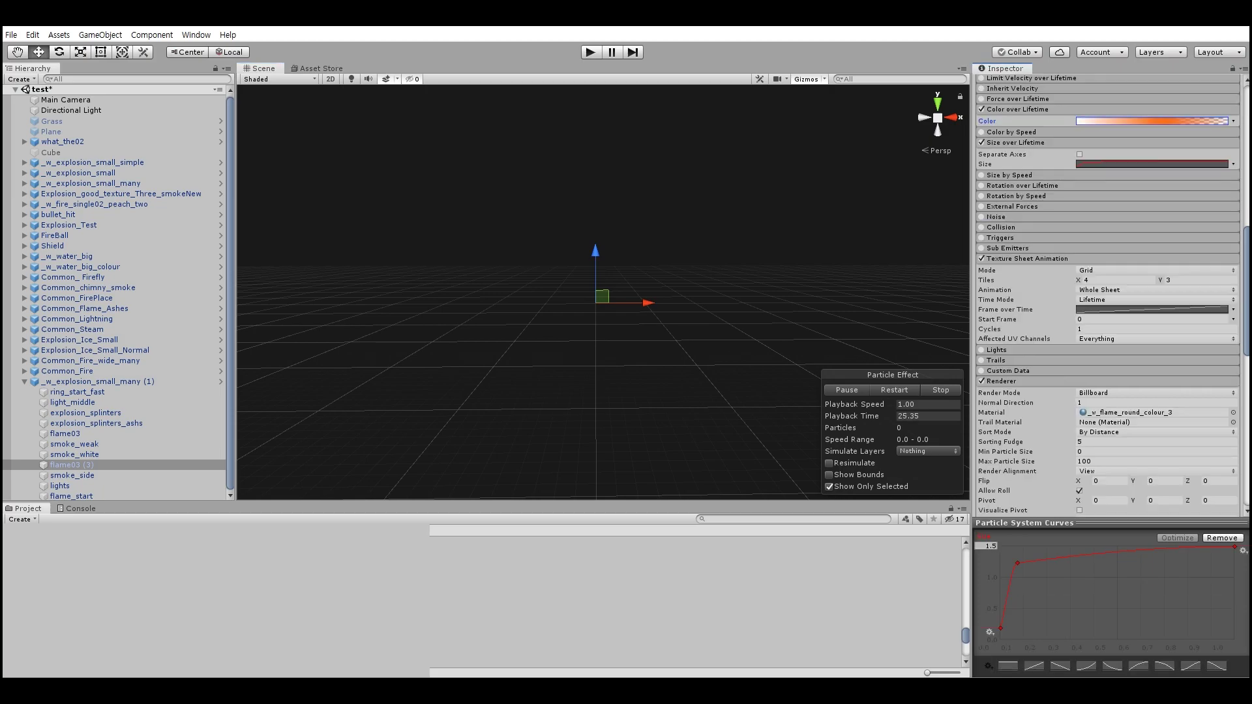
pyautogui.scroll(-3, 1108, 294)
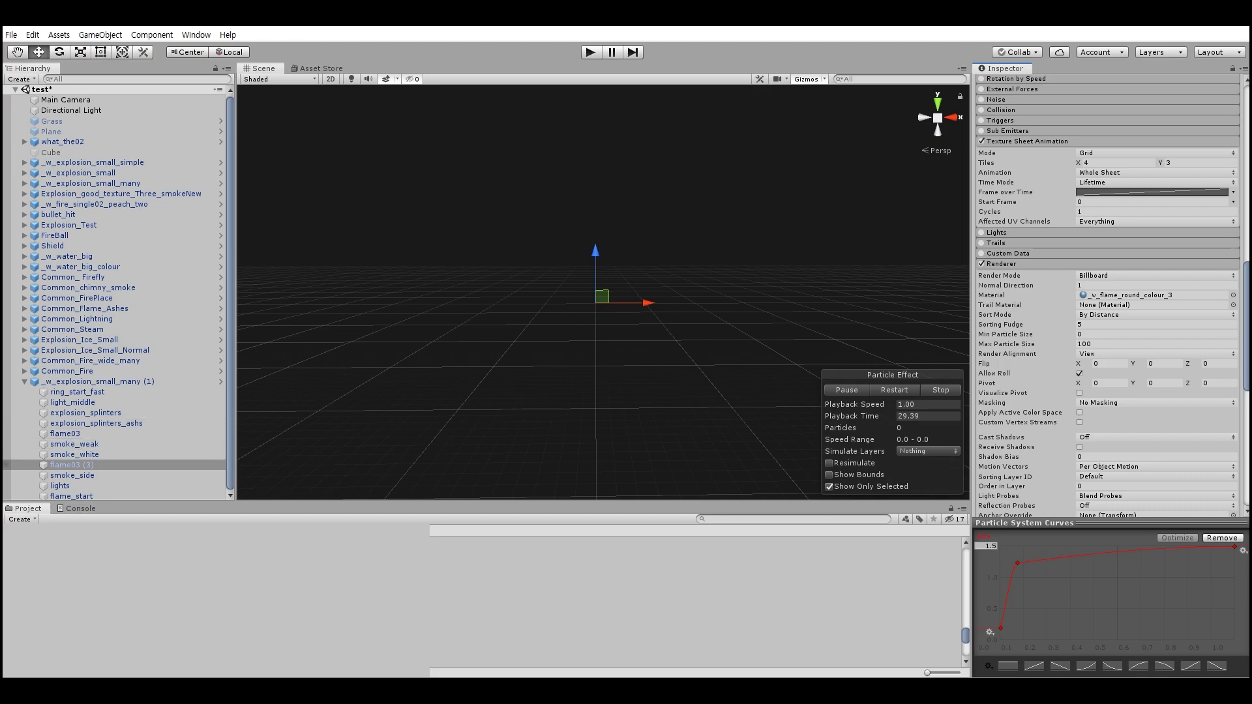
# Select the smoke_side particle system, review its main settings, and replay its effect several times
pyautogui.click(72, 475)
pyautogui.scroll(3, 1109, 293)
pyautogui.scroll(15, 1108, 294)
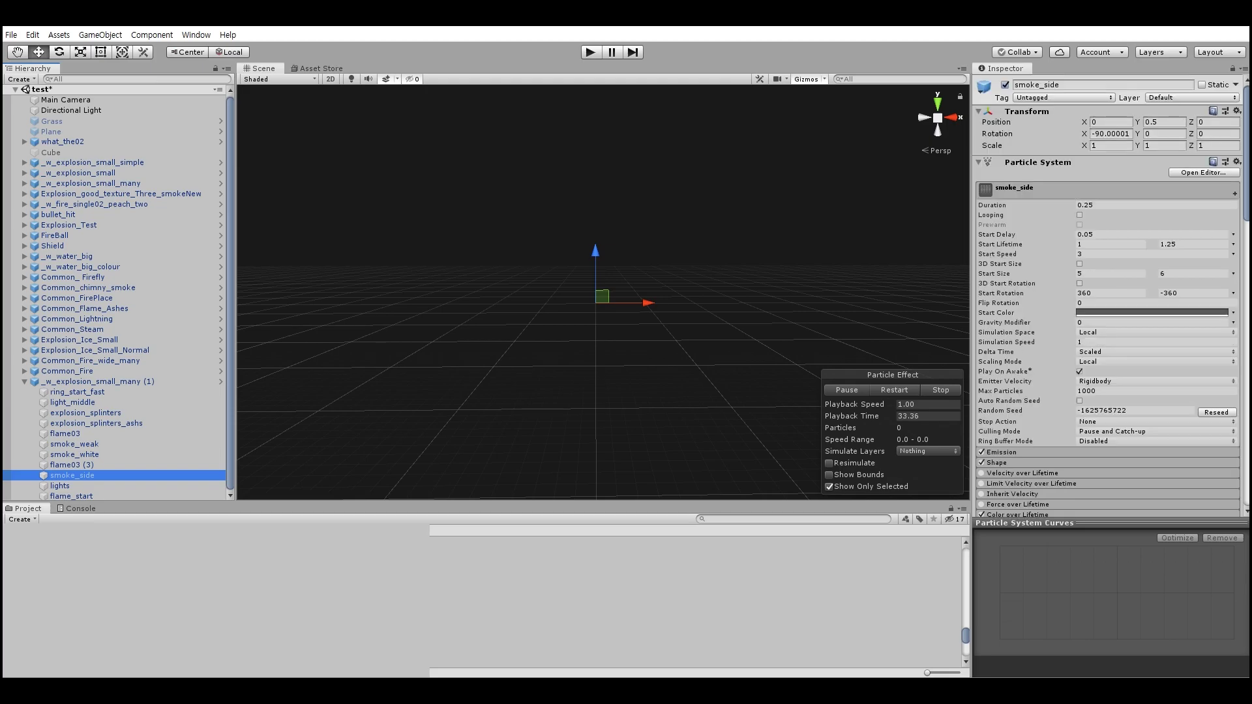
pyautogui.click(894, 390)
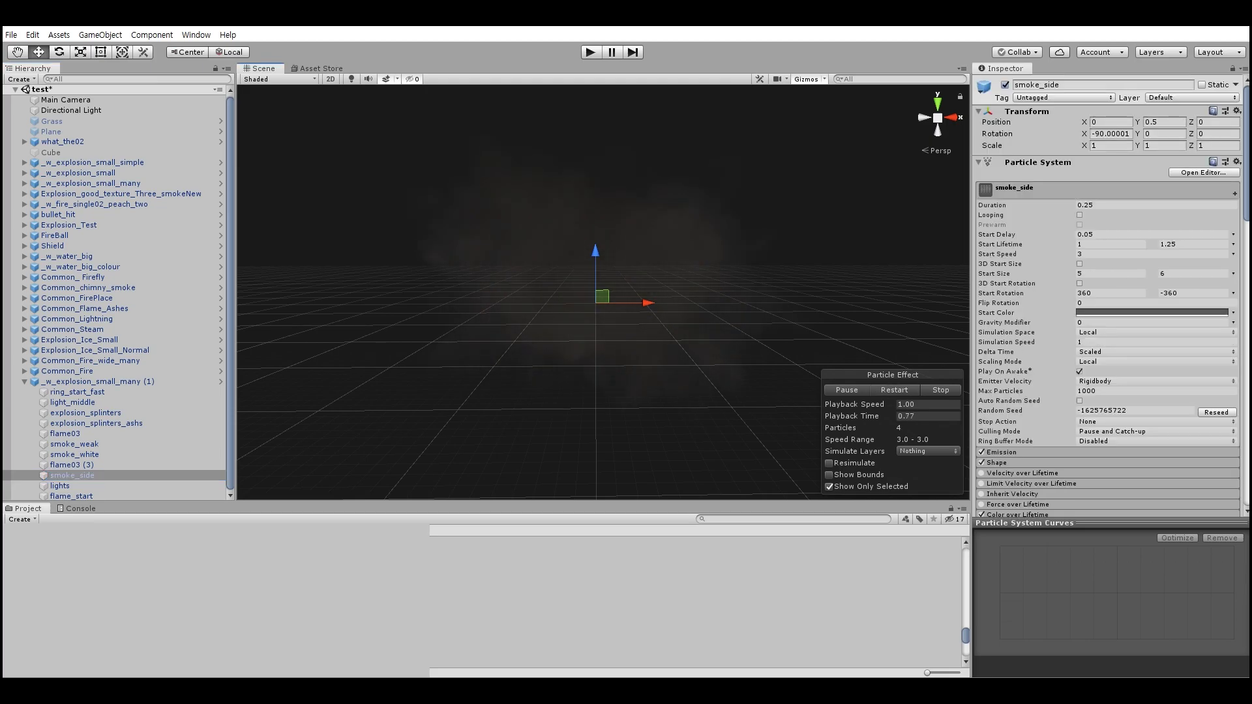
pyautogui.click(894, 390)
pyautogui.click(894, 390)
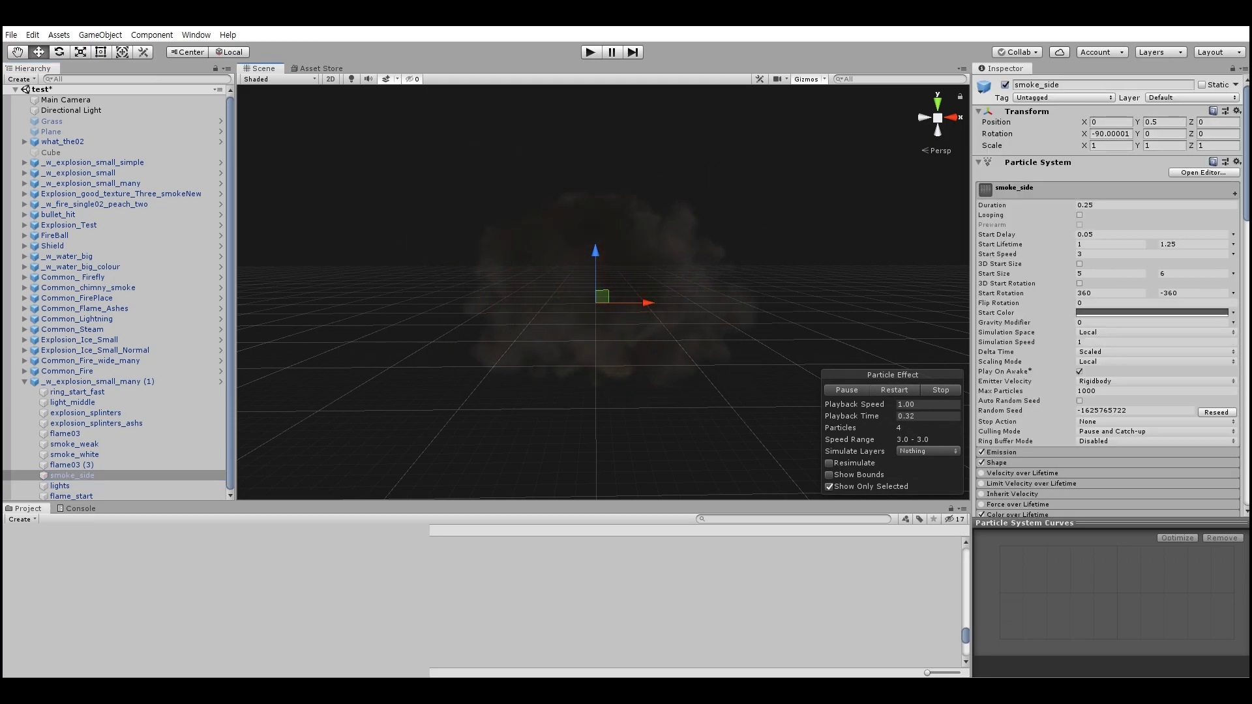
pyautogui.click(894, 390)
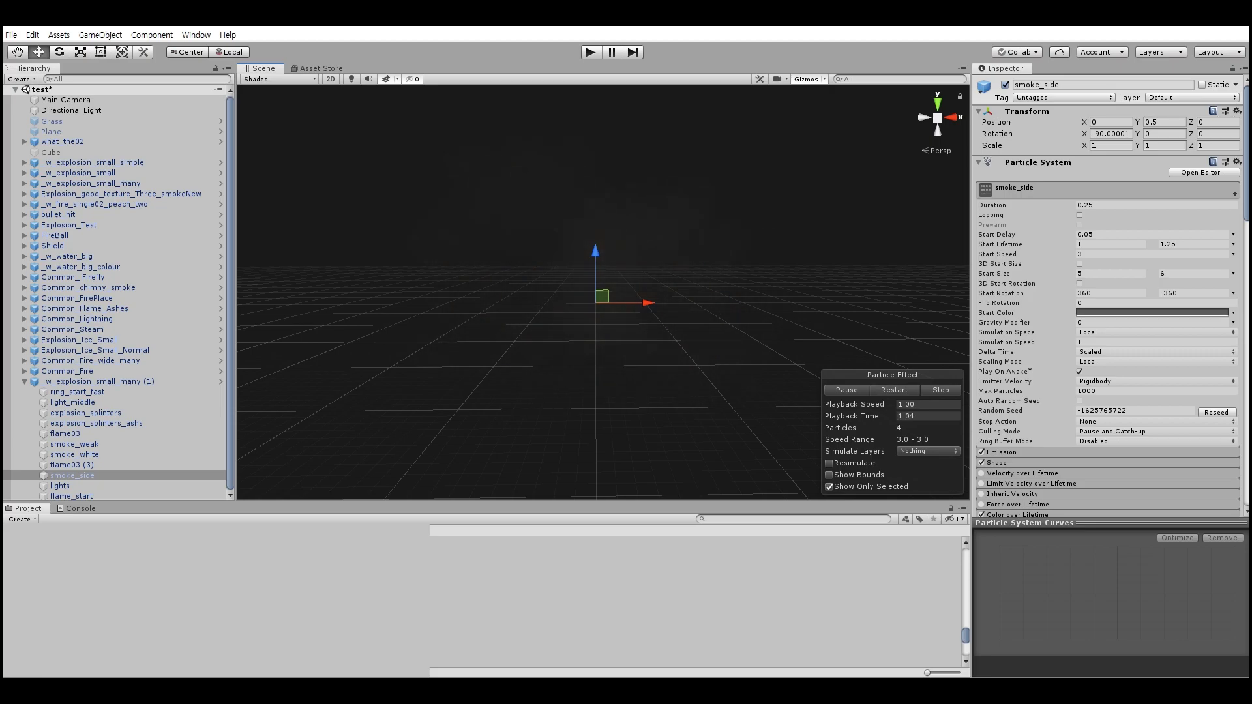
pyautogui.click(894, 389)
pyautogui.click(894, 390)
# Review the Emission and Shape settings of the smoke_side particle system
pyautogui.scroll(-3, 1109, 294)
pyautogui.click(1001, 335)
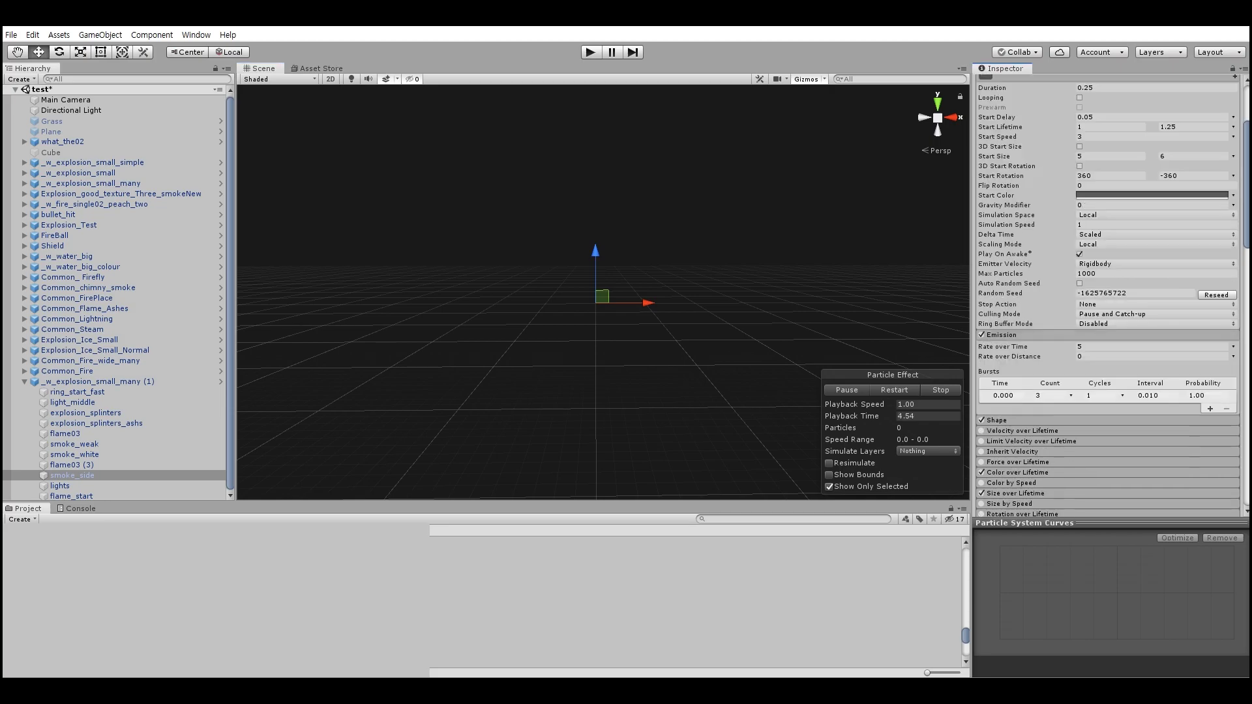
pyautogui.scroll(-3, 1108, 294)
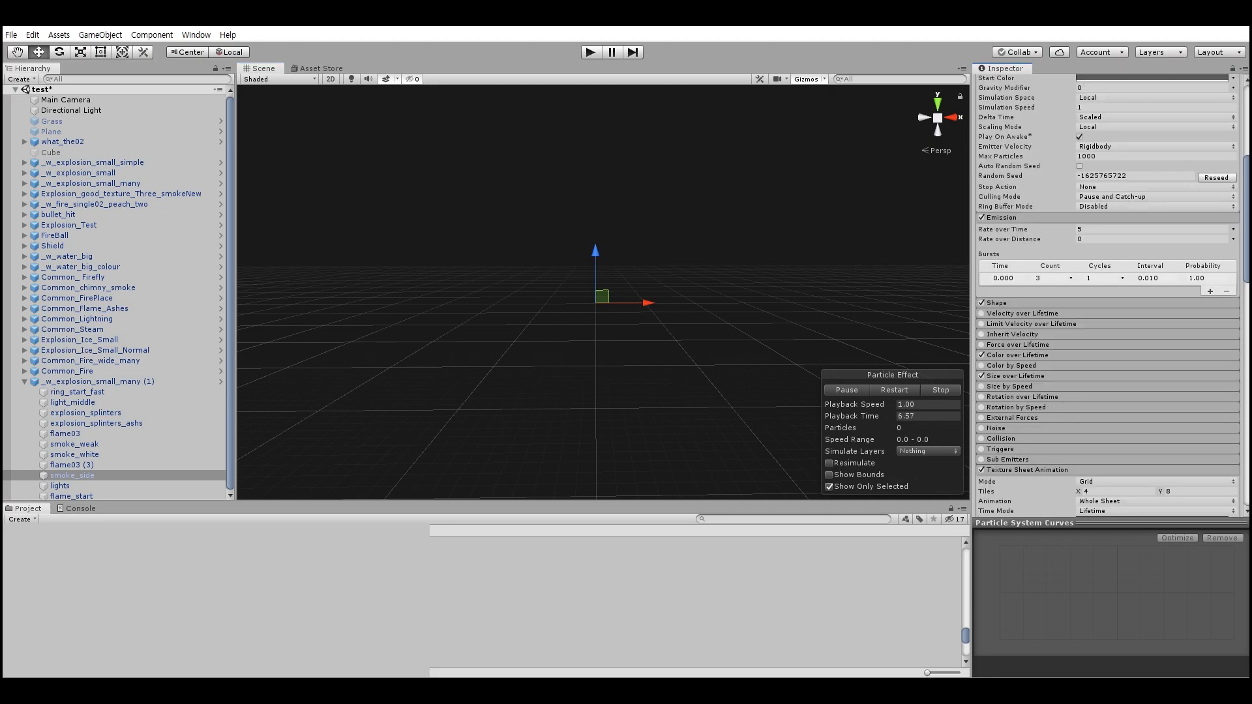
pyautogui.click(996, 302)
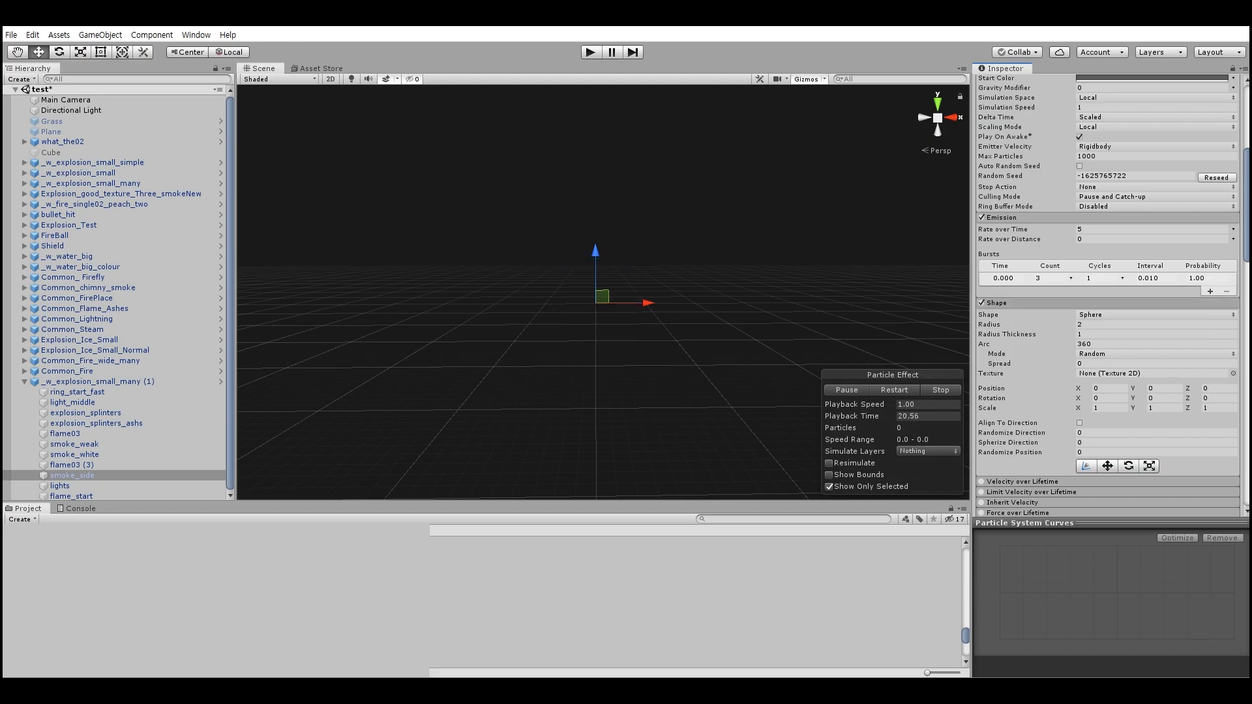
pyautogui.click(996, 302)
# Examine the Color over Lifetime gradient of smoke_side and recheck its Shape settings
pyautogui.click(1018, 355)
pyautogui.scroll(-3, 1017, 354)
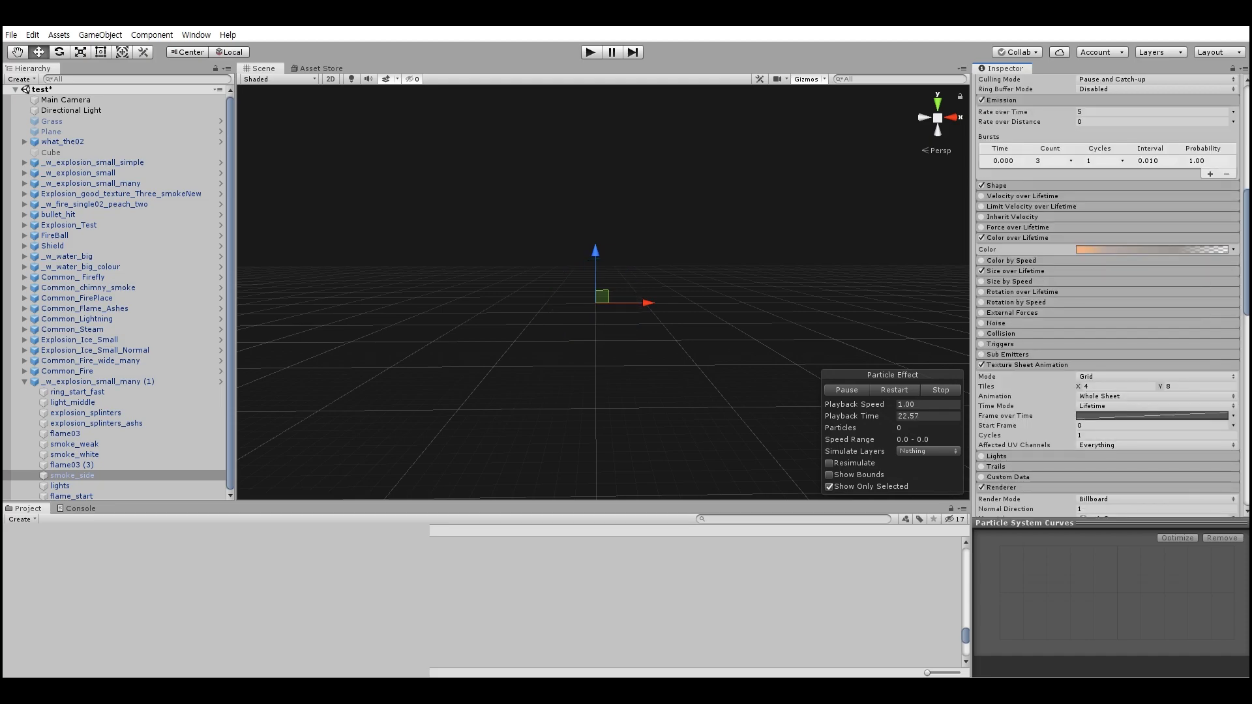
pyautogui.click(1151, 249)
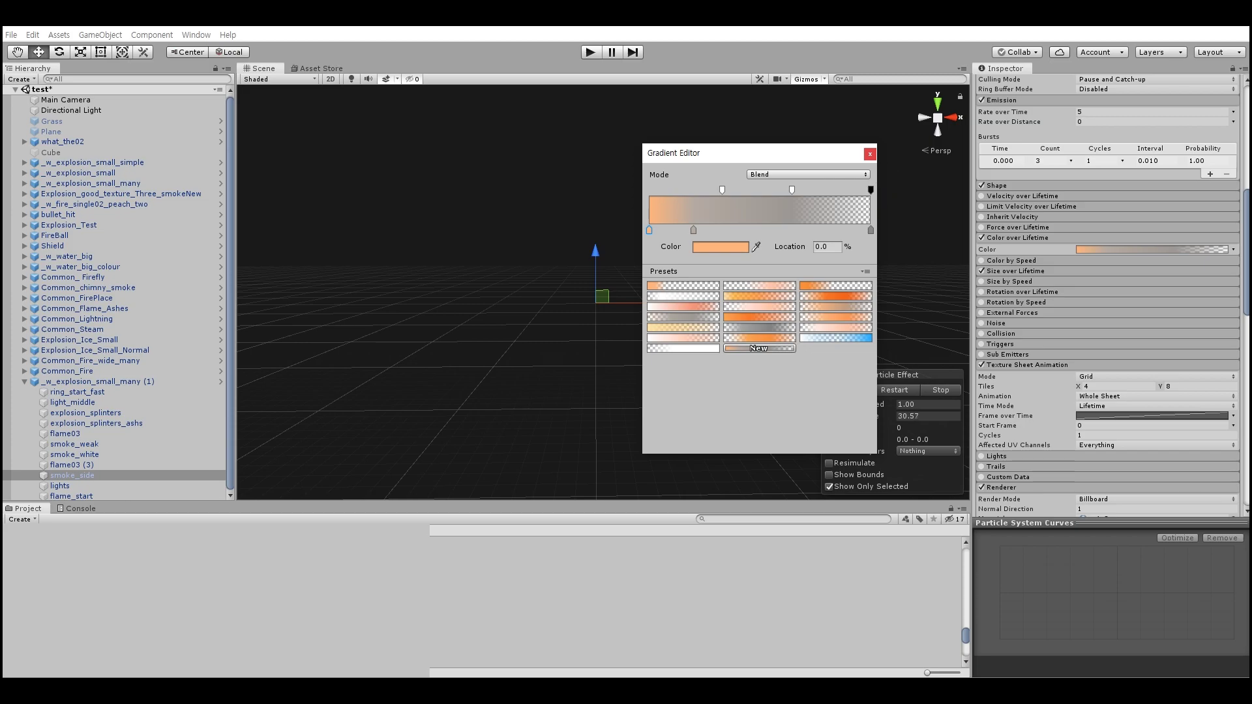
pyautogui.click(869, 154)
pyautogui.click(996, 185)
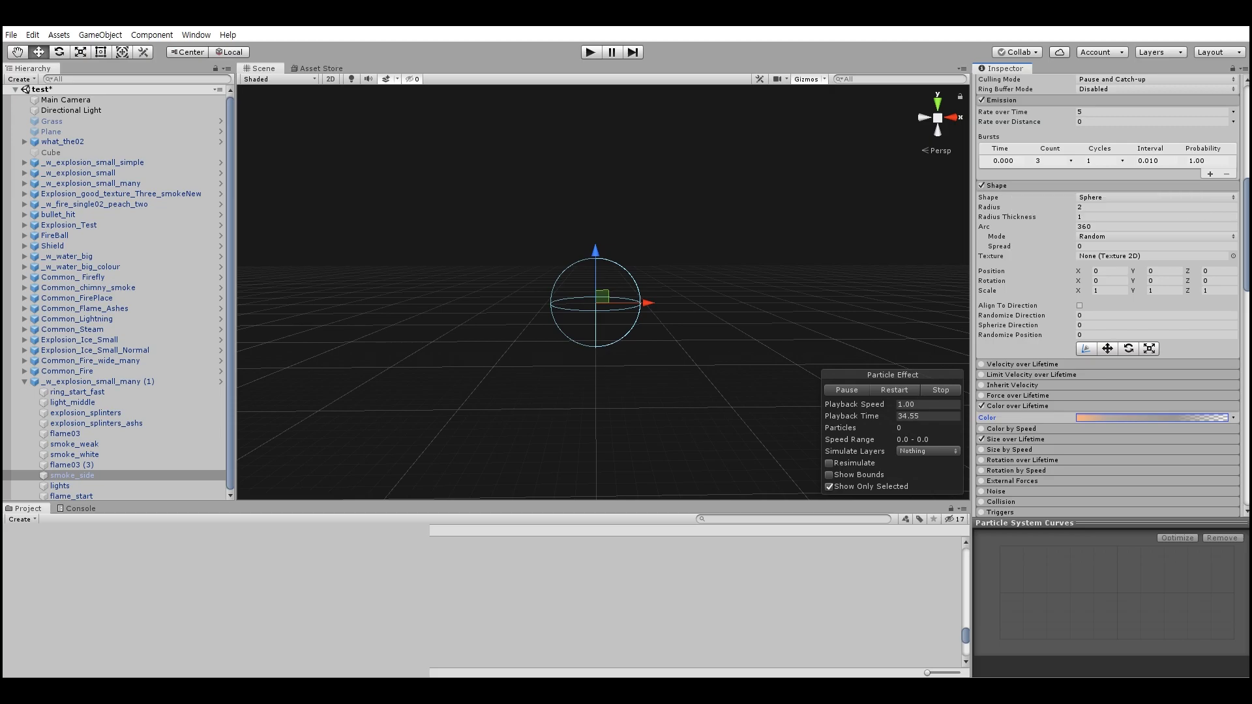
pyautogui.click(996, 185)
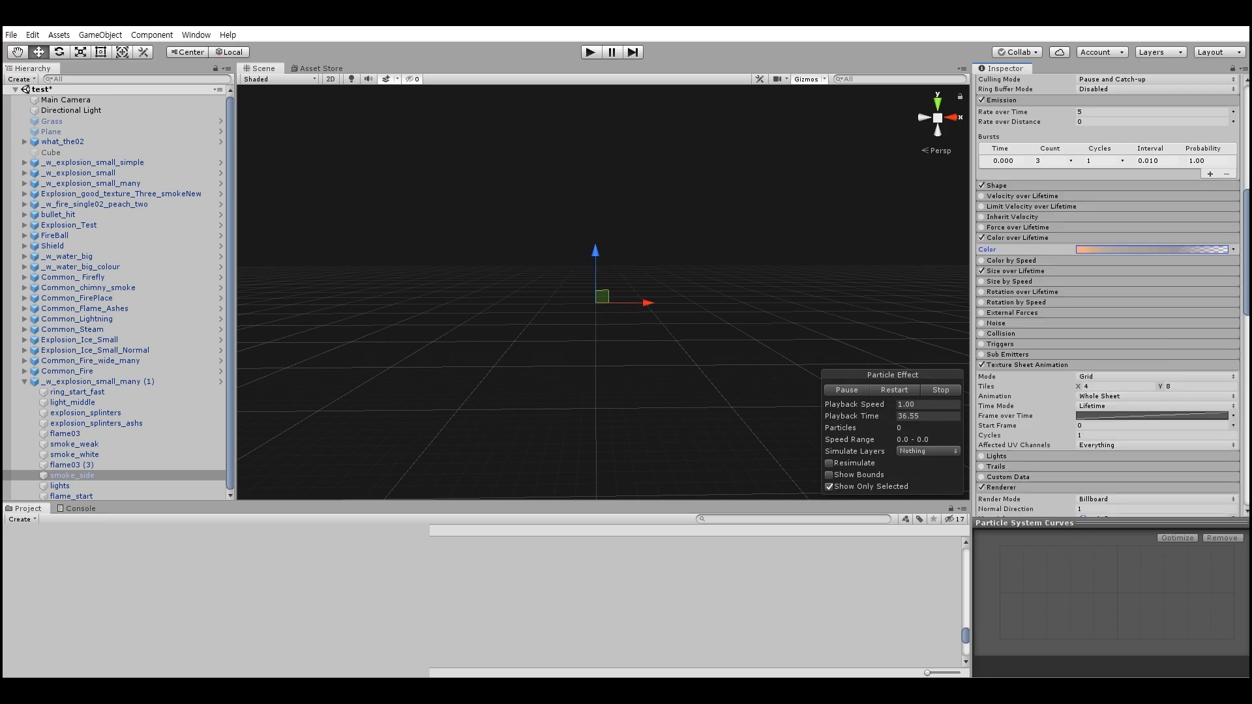
# Examine the Size over Lifetime curve of smoke_side and review its Texture Sheet Animation and Renderer settings
pyautogui.click(1015, 270)
pyautogui.click(1152, 292)
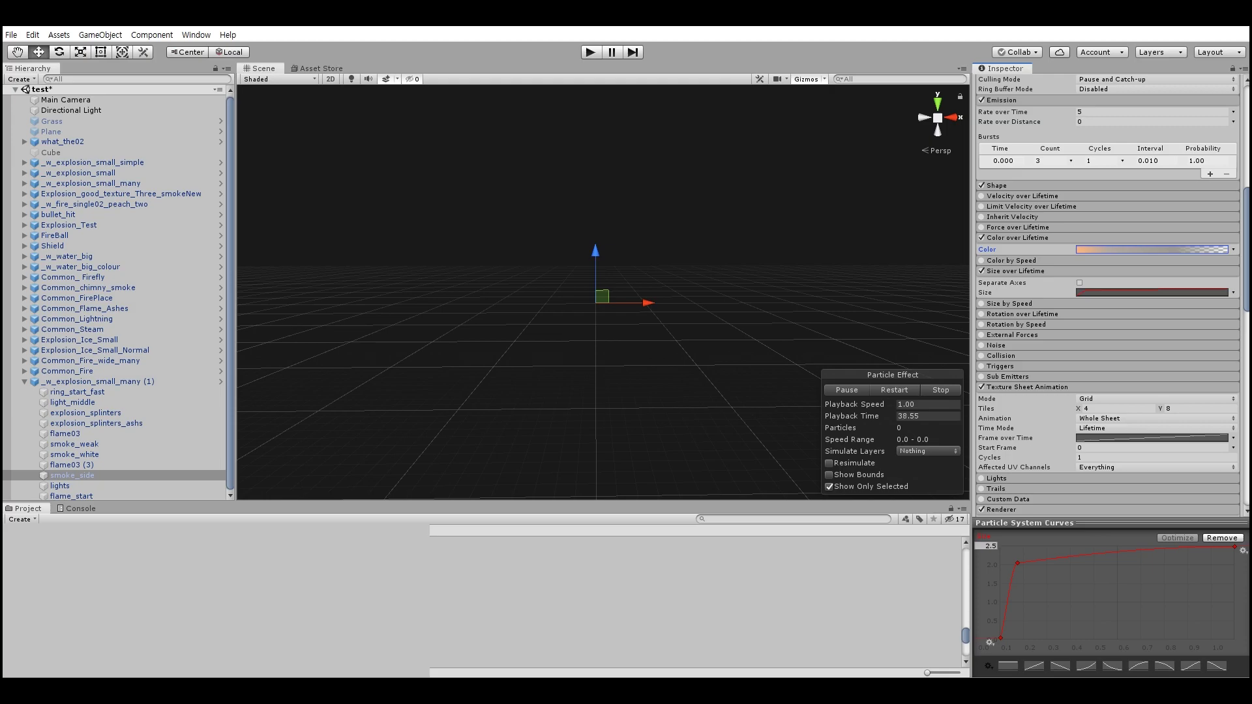
pyautogui.scroll(-6, 1109, 293)
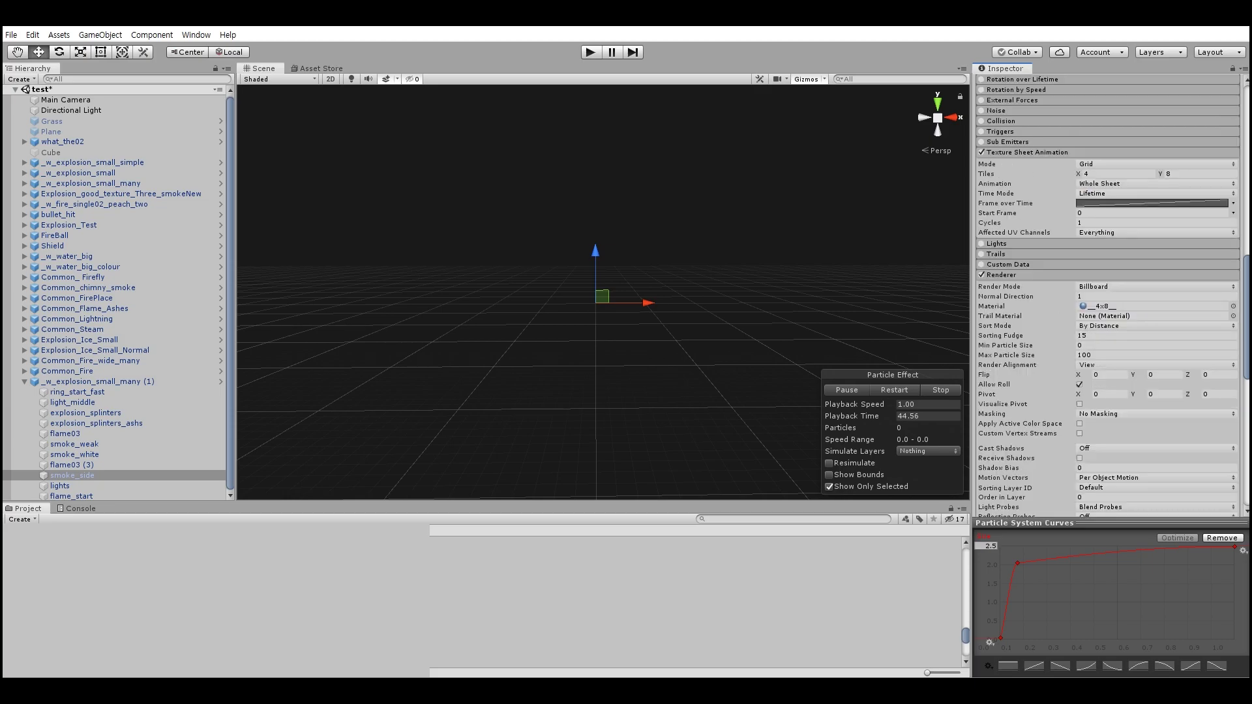
# Select the lights particle system, replay its effect, and review its main settings
pyautogui.click(59, 486)
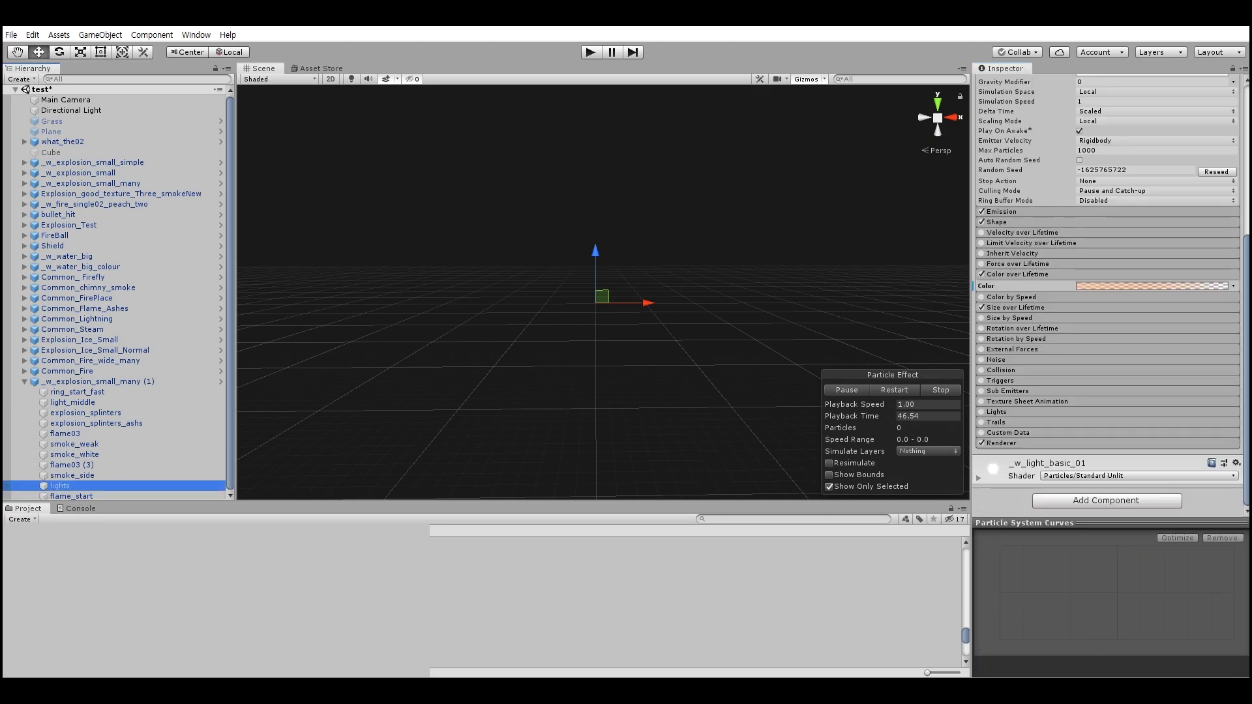
pyautogui.click(894, 390)
pyautogui.click(893, 389)
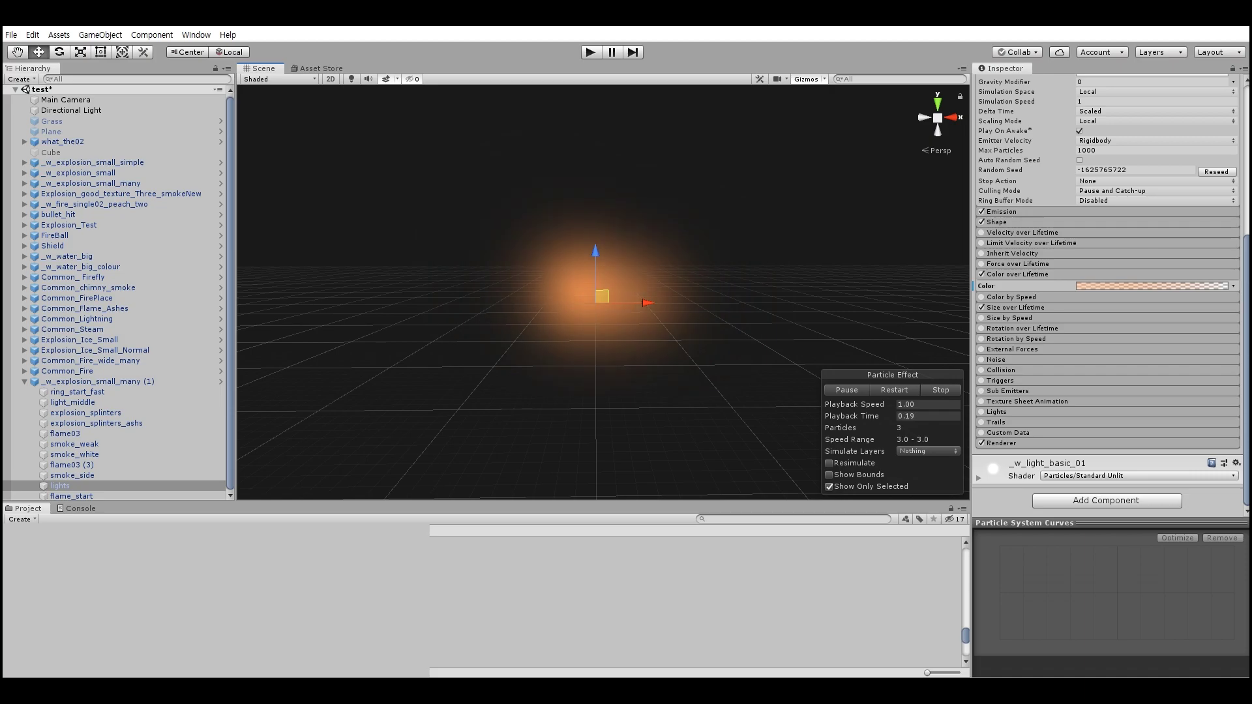
pyautogui.scroll(5, 1043, 418)
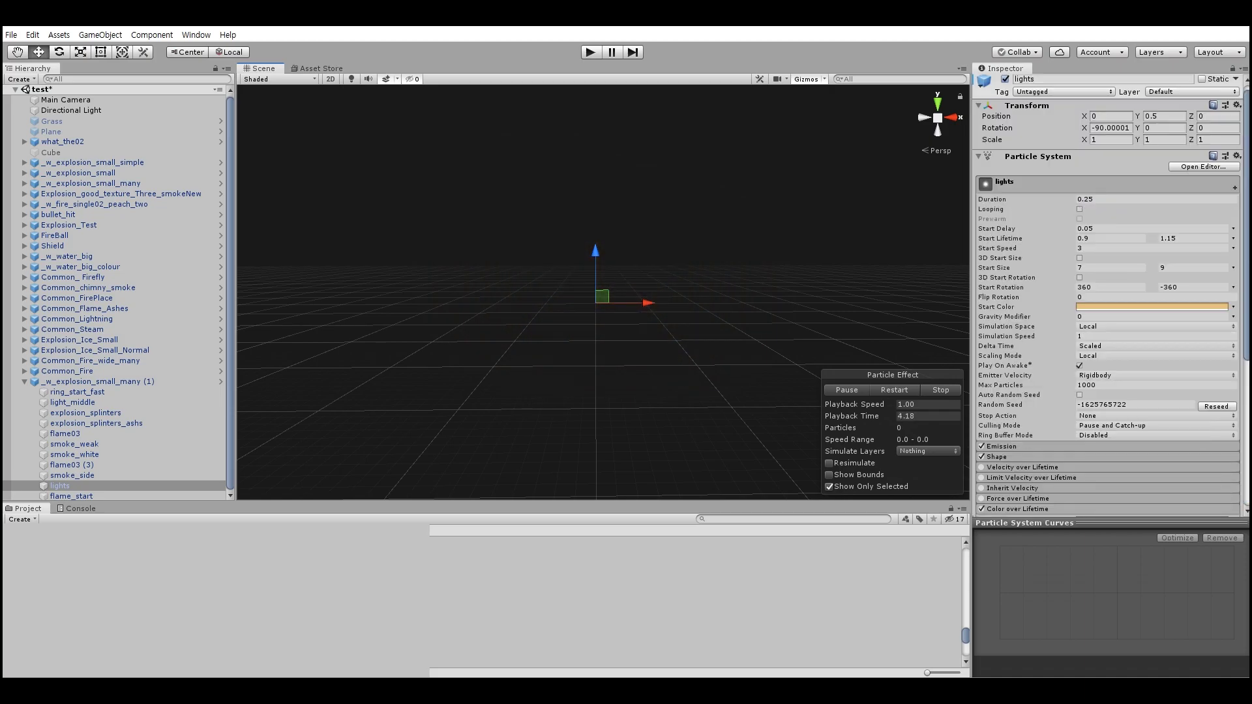
# Review the Emission and Shape settings of the lights particle system
pyautogui.scroll(-5, 1109, 294)
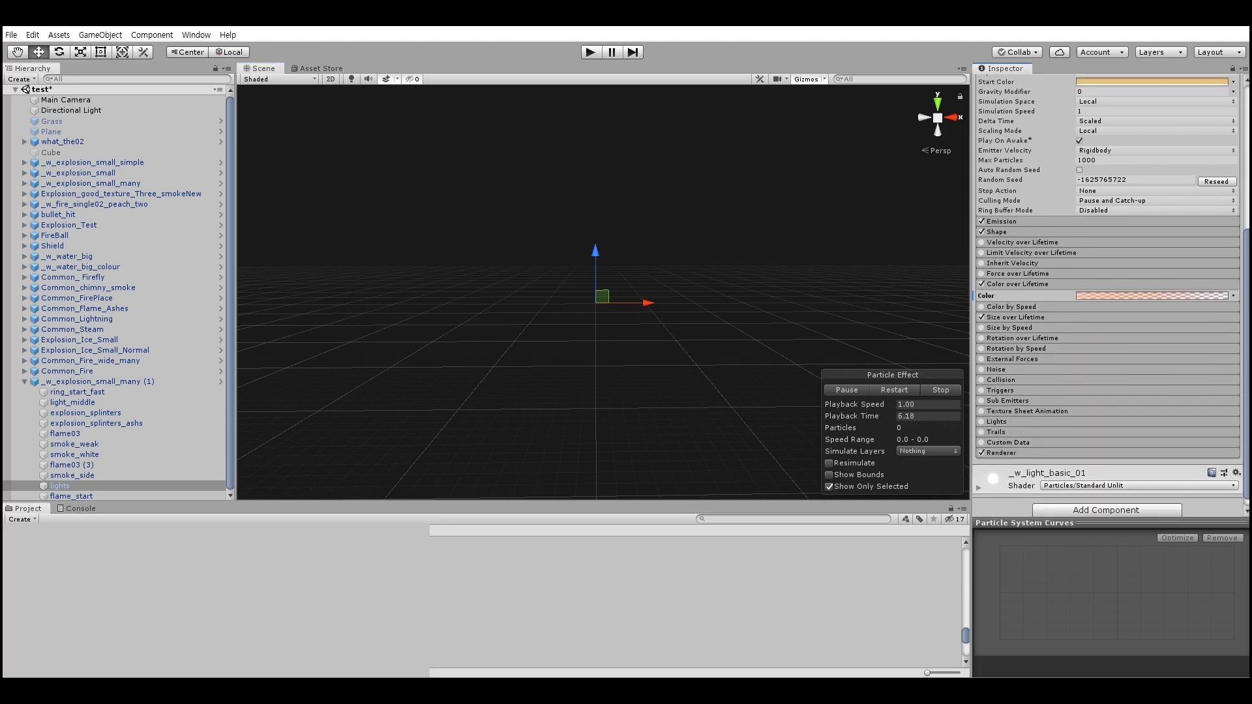
pyautogui.click(1002, 221)
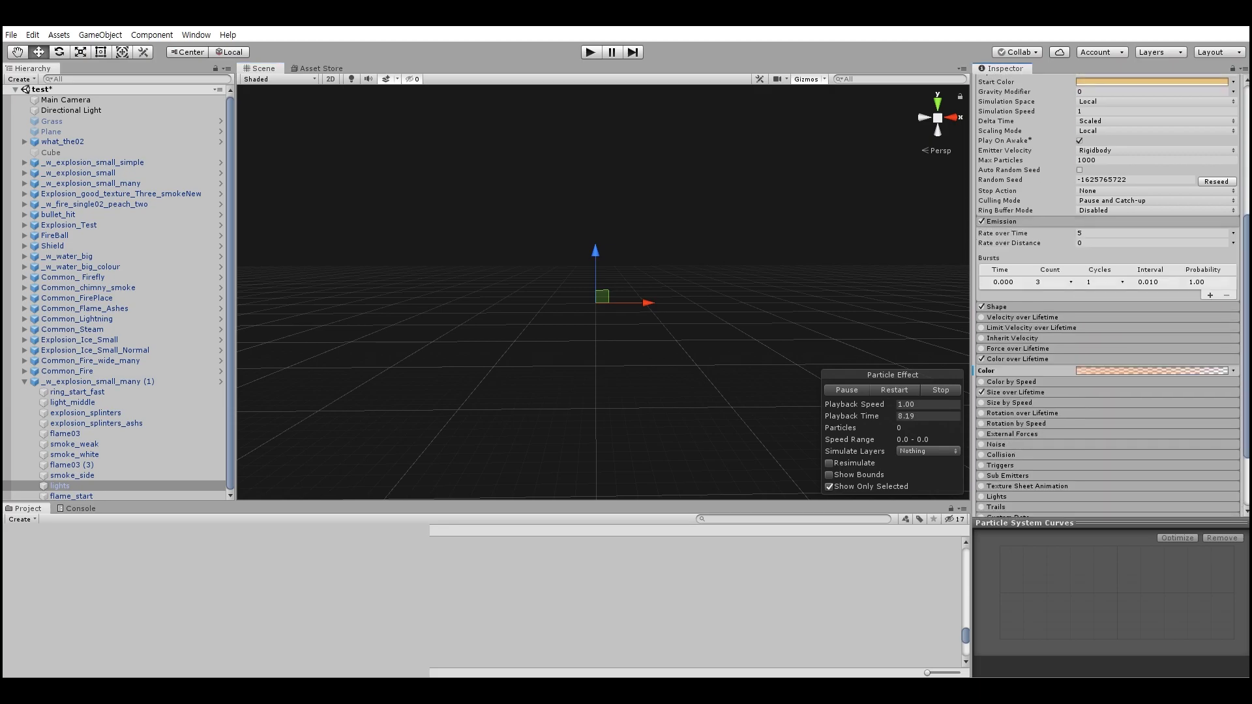
pyautogui.click(996, 306)
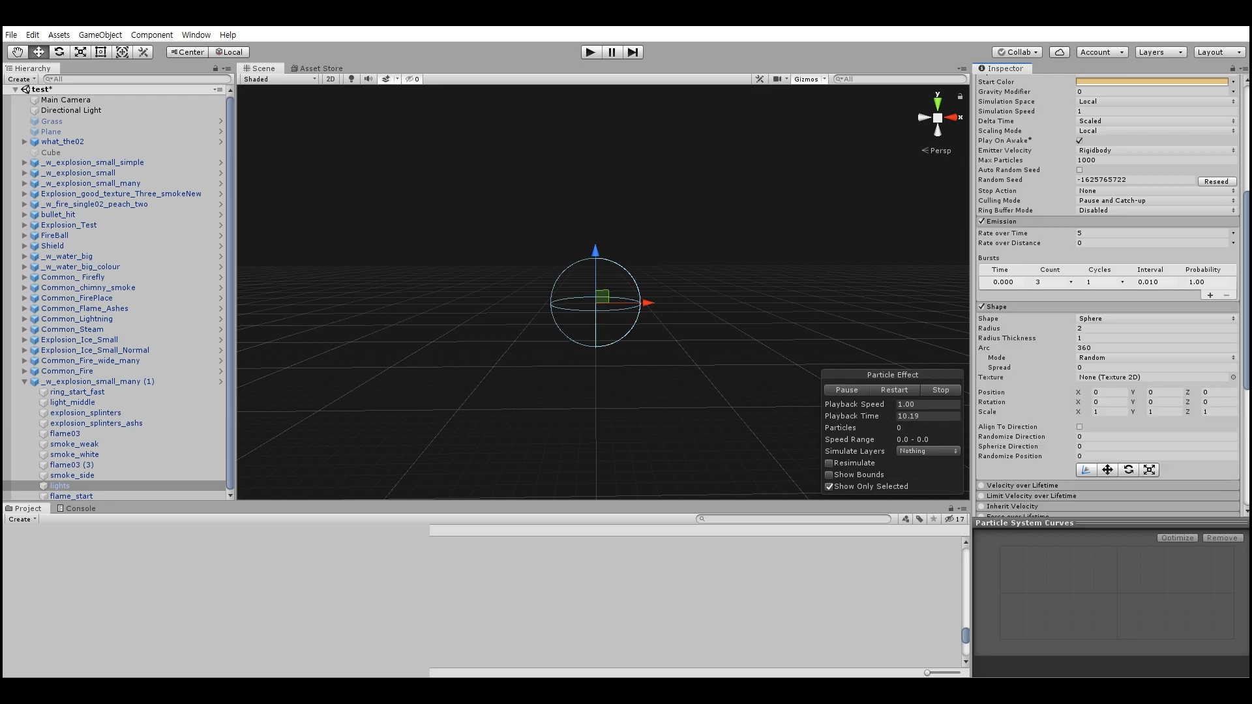
pyautogui.scroll(-3, 1108, 294)
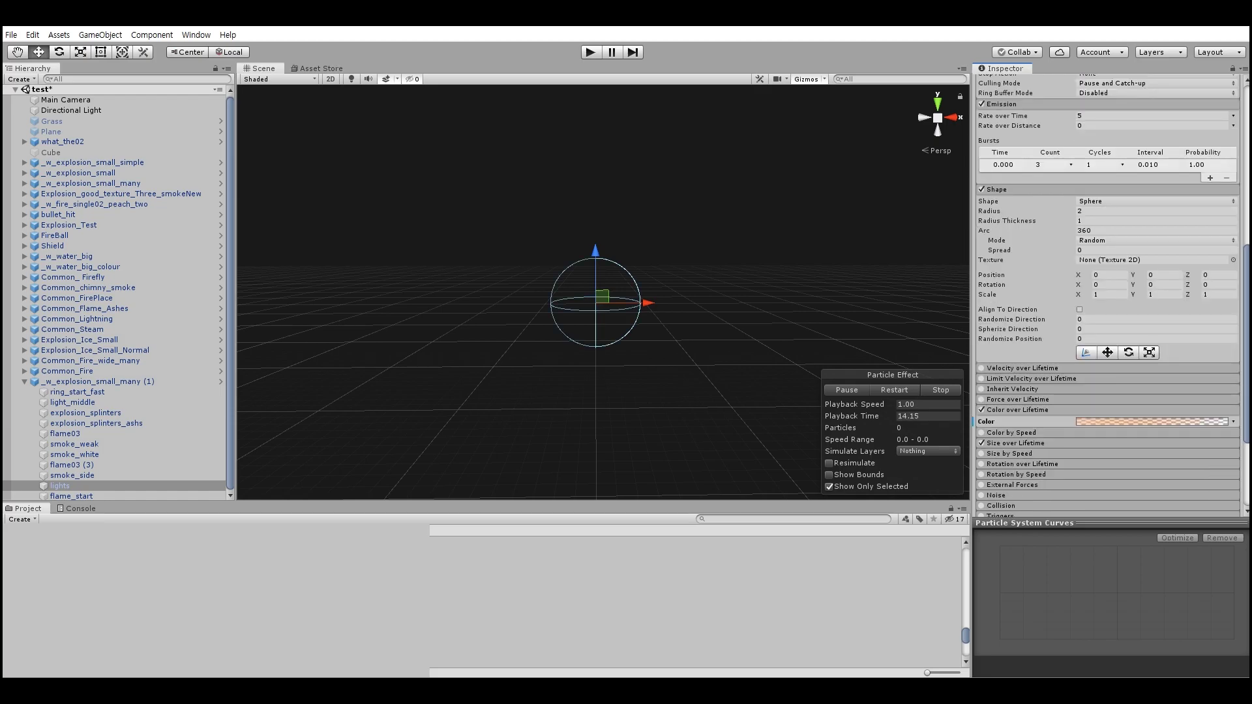
# Collapse the Shape settings of lights and examine the color and alpha keys of its Color over Lifetime gradient
pyautogui.click(1151, 189)
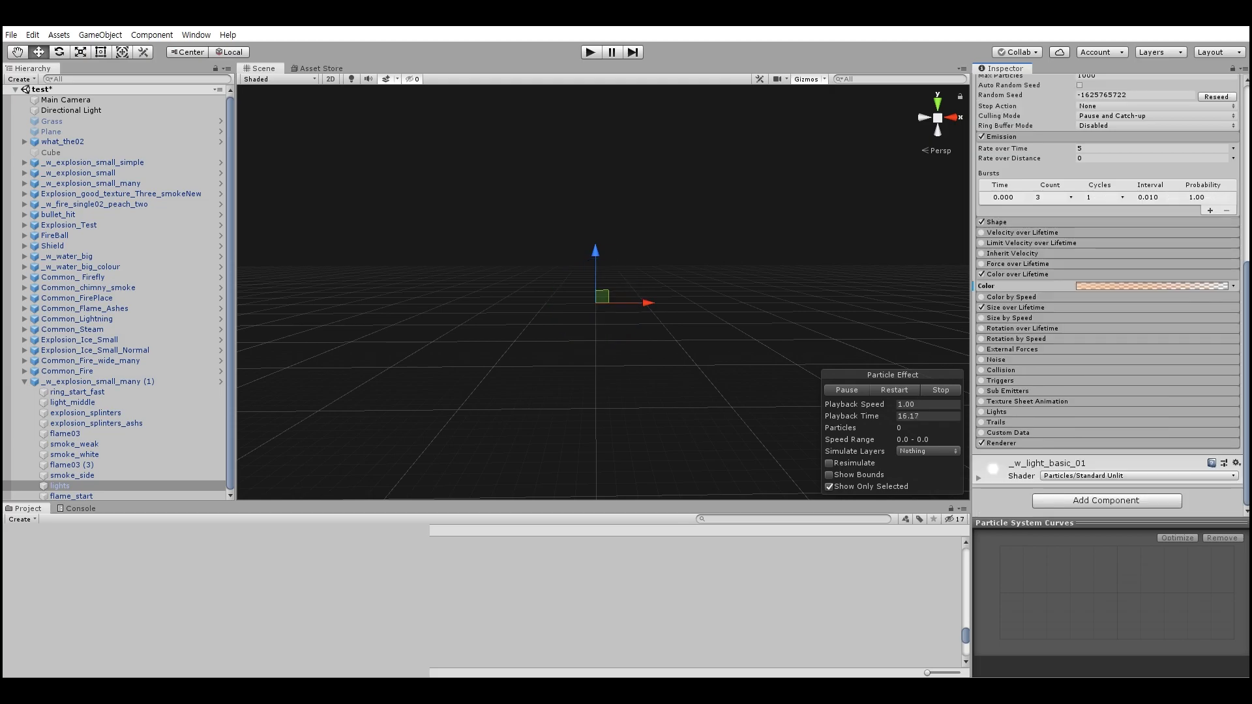
pyautogui.click(1152, 286)
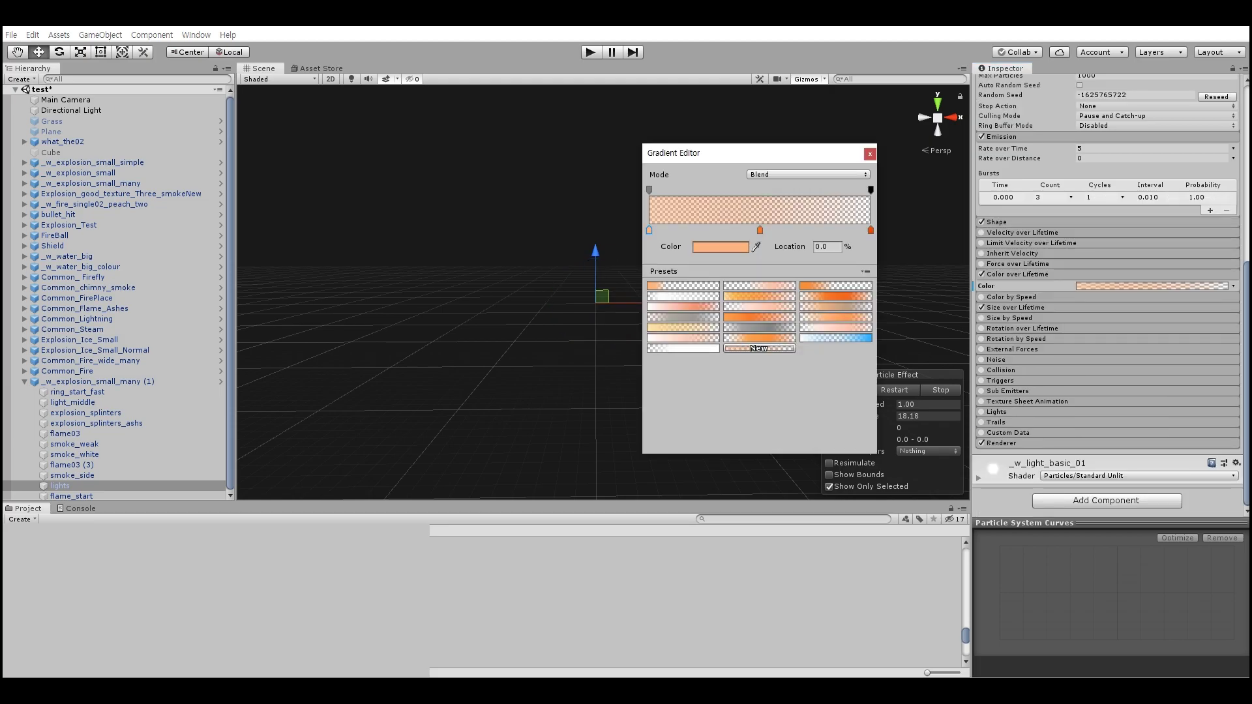
pyautogui.click(649, 190)
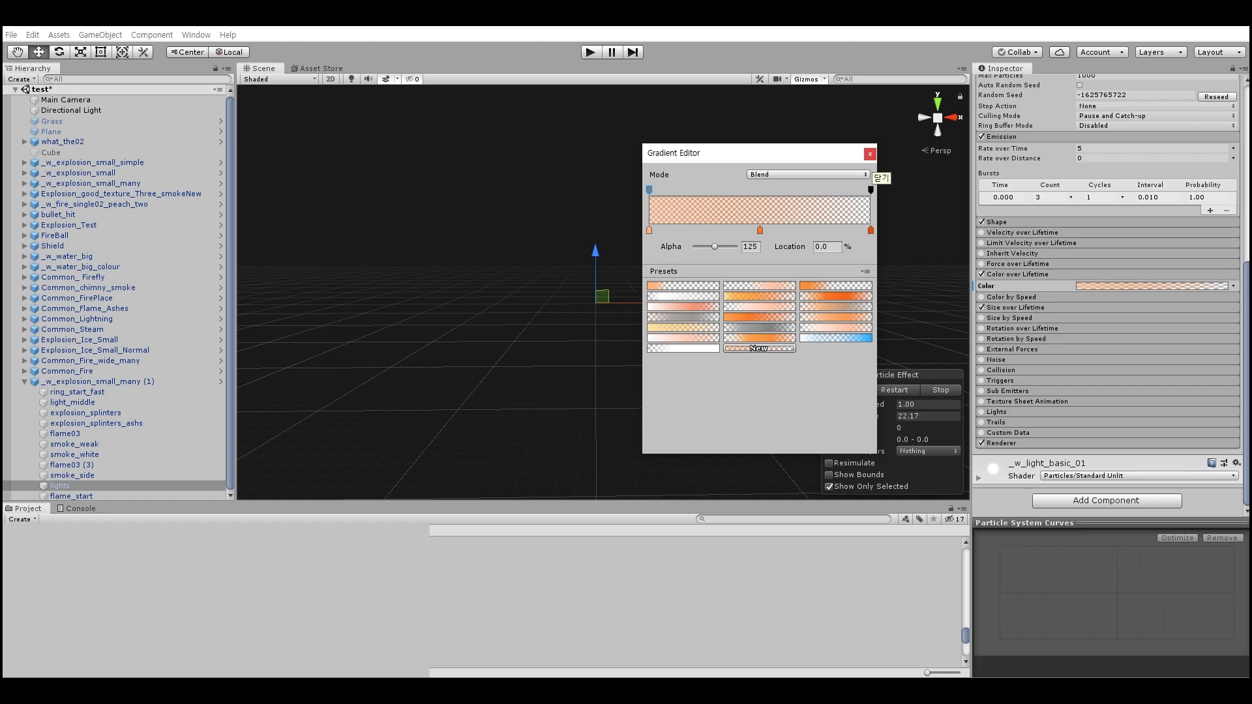
pyautogui.click(870, 154)
# Examine the Size over Lifetime curve of the lights particle system
pyautogui.click(1016, 307)
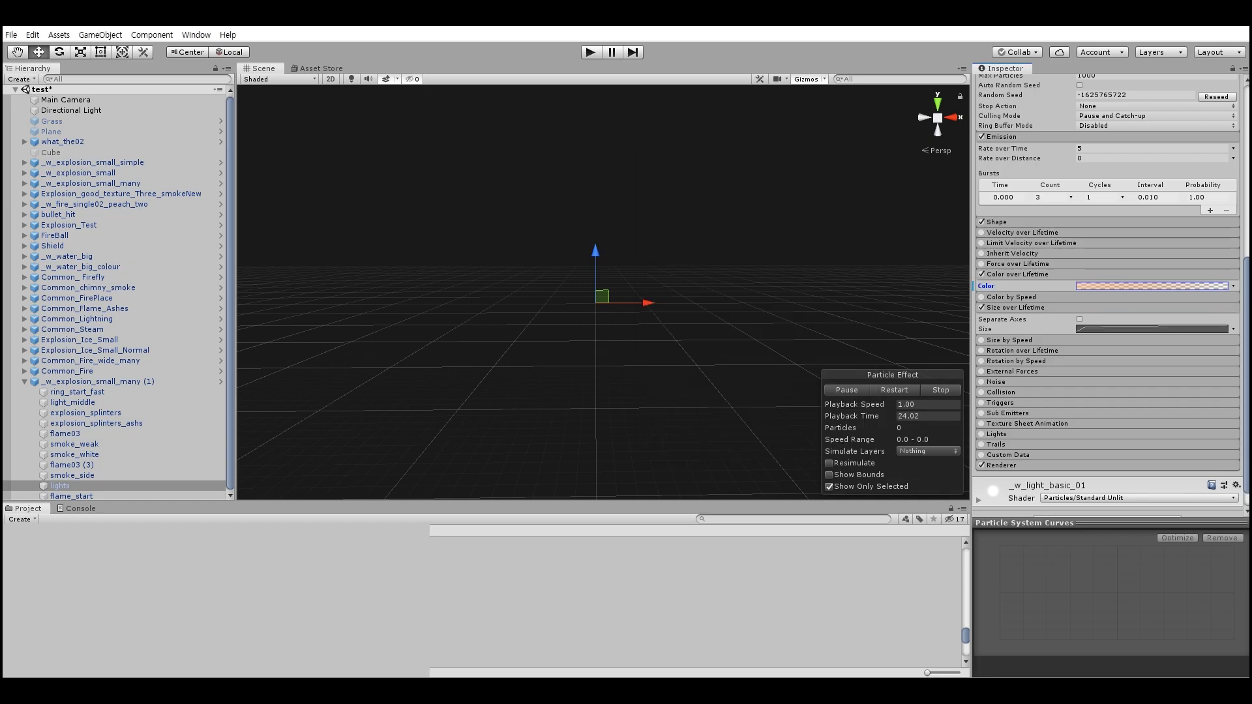
pyautogui.click(1151, 328)
pyautogui.scroll(-1, 1109, 296)
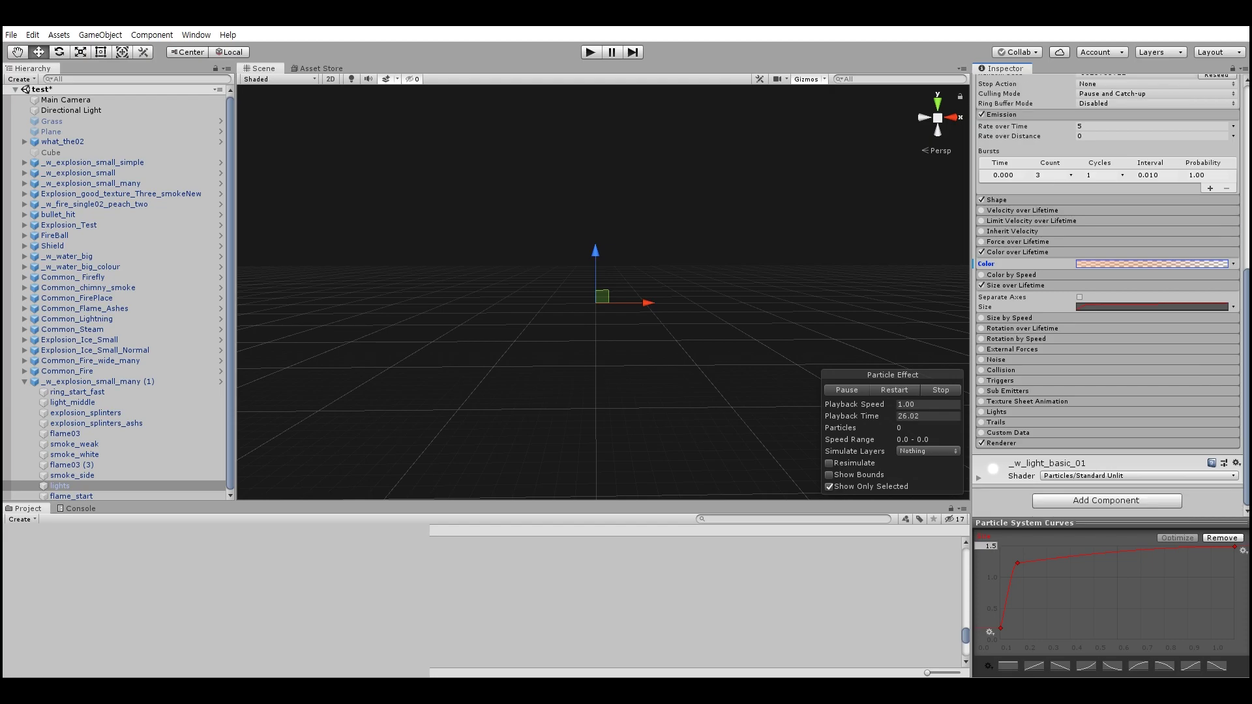
# Disable Custom Vertex Streams in the Renderer settings of the lights particle system
pyautogui.click(1001, 442)
pyautogui.scroll(-3, 1106, 296)
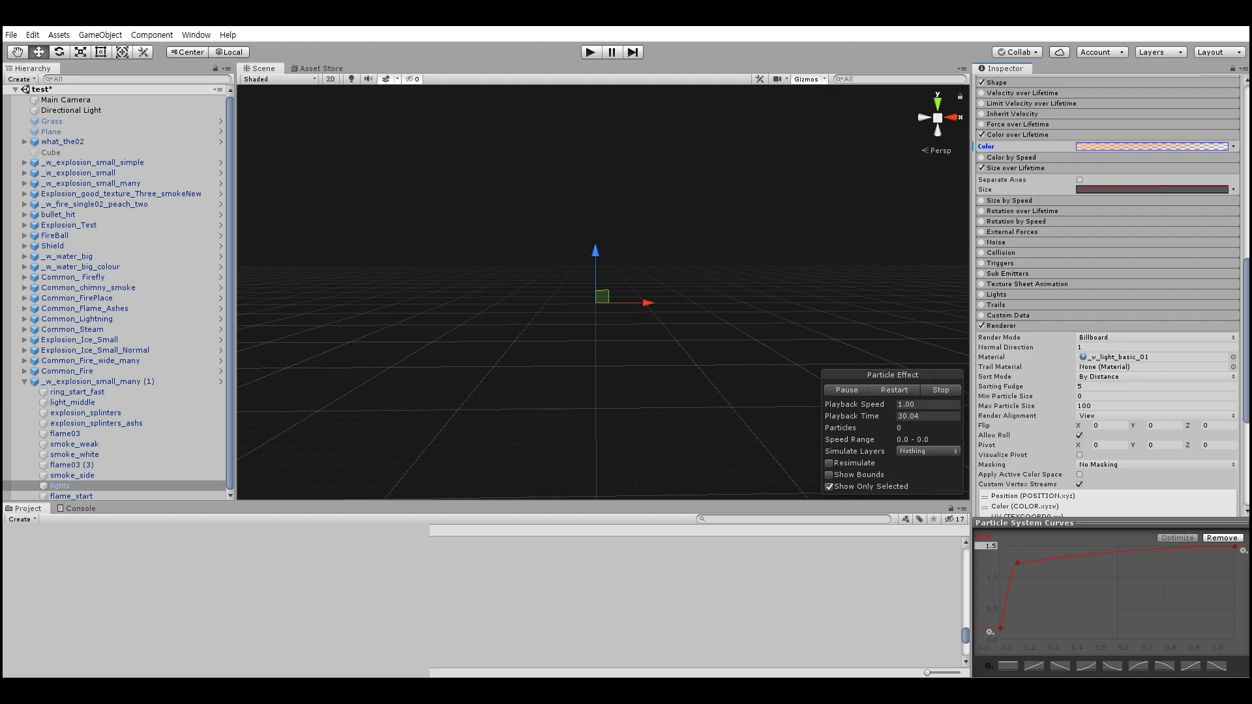
pyautogui.click(1079, 484)
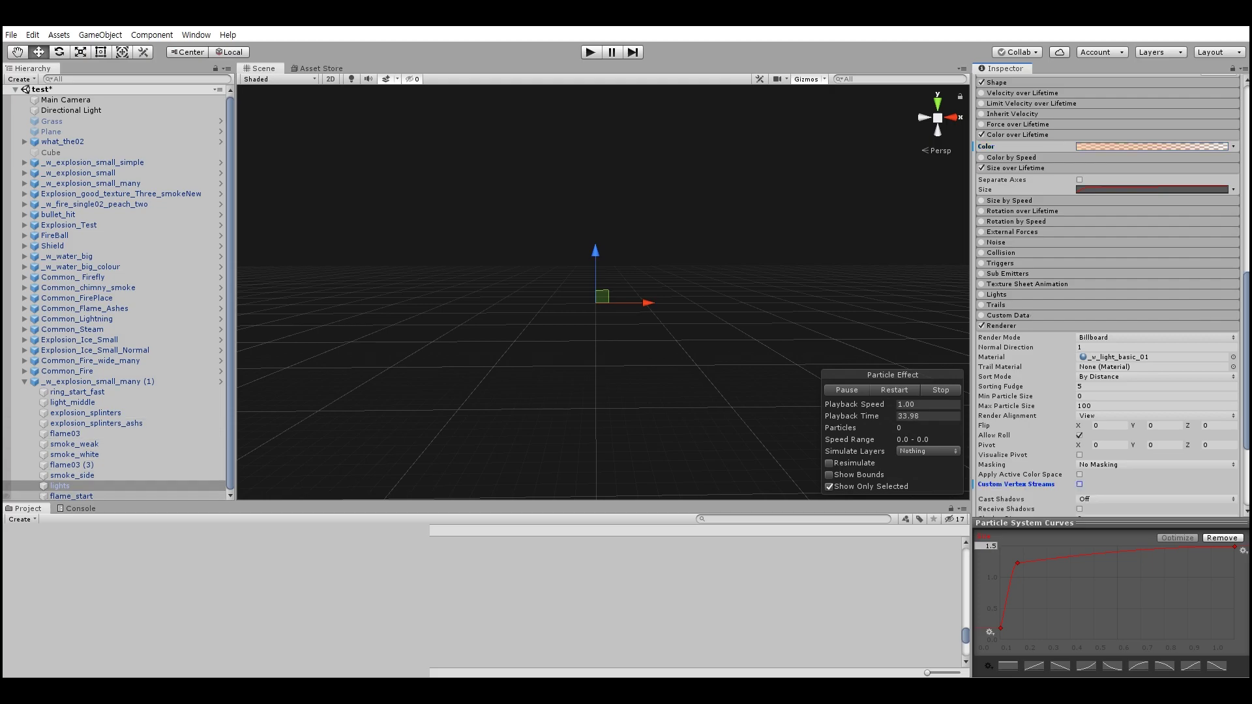
# Select the flame_start particle system, replay its effect several times, and review its main settings
pyautogui.click(71, 496)
pyautogui.click(893, 390)
pyautogui.click(894, 390)
pyautogui.click(893, 390)
pyautogui.click(893, 389)
pyautogui.click(894, 390)
pyautogui.scroll(9, 1108, 293)
pyautogui.scroll(4, 1109, 294)
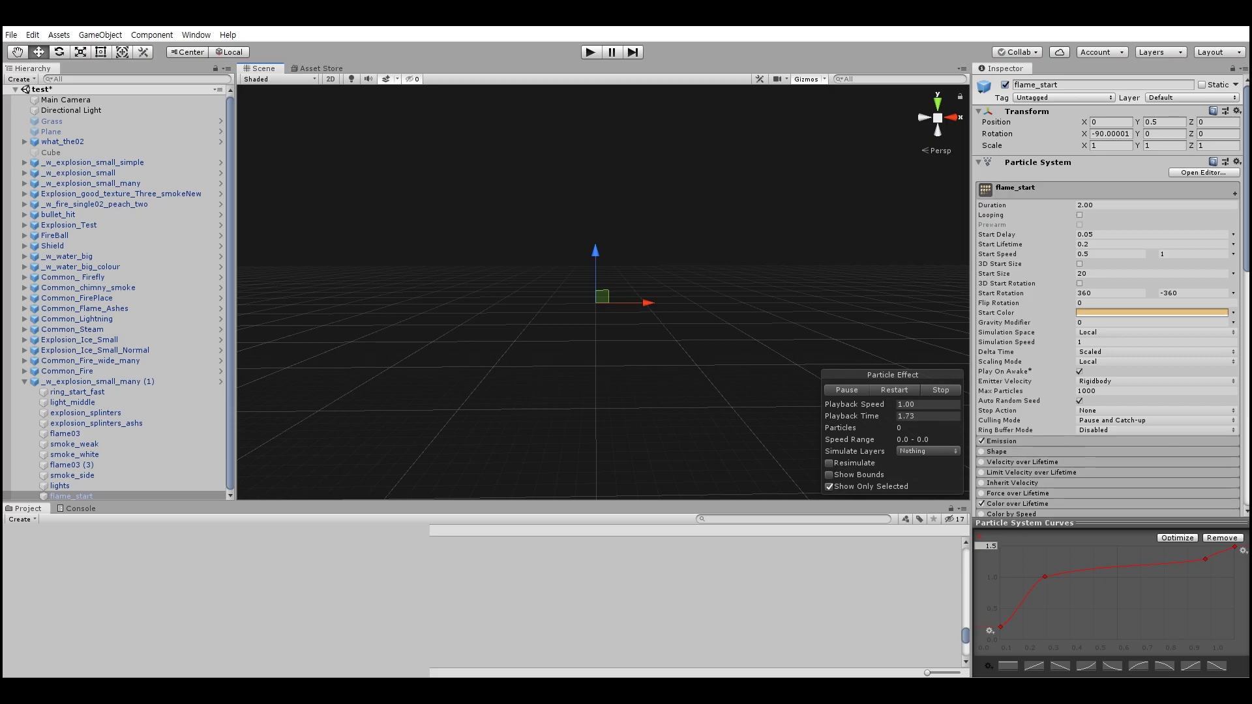
pyautogui.scroll(-6, 1108, 293)
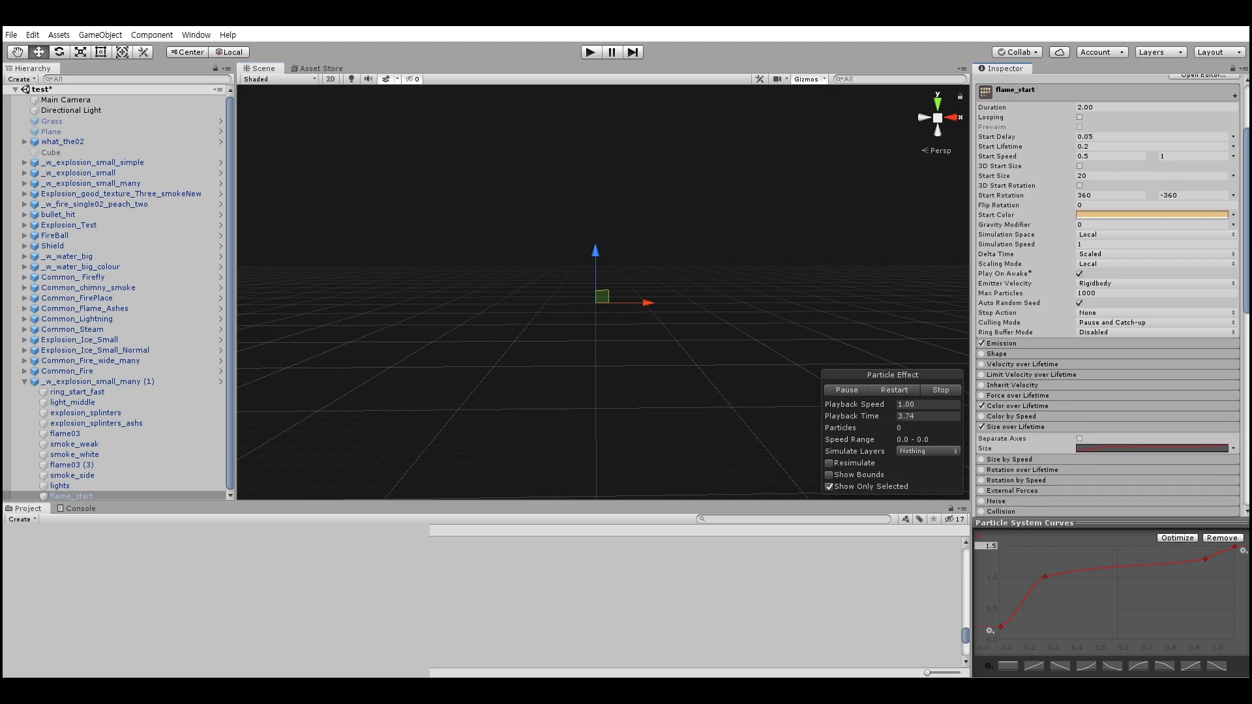
# Review the Emission settings of flame_start and examine its Color over Lifetime gradient
pyautogui.click(1004, 278)
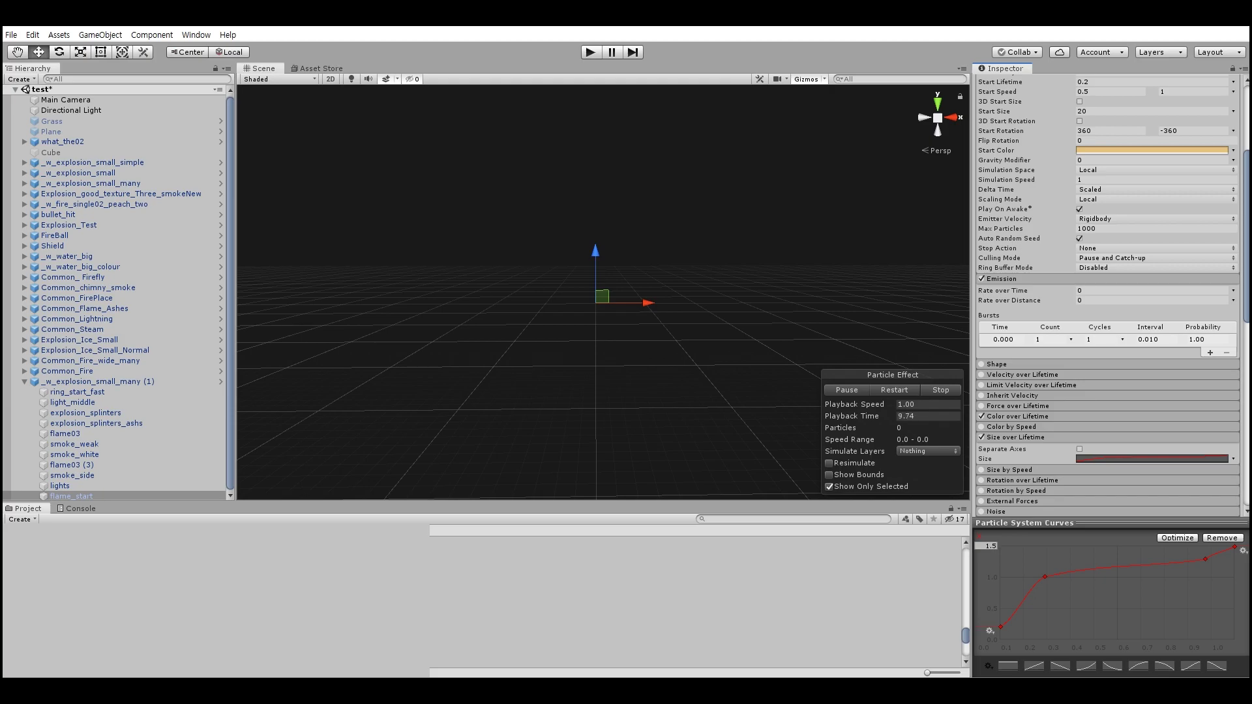
pyautogui.click(1017, 416)
pyautogui.scroll(-3, 1108, 294)
pyautogui.click(1152, 311)
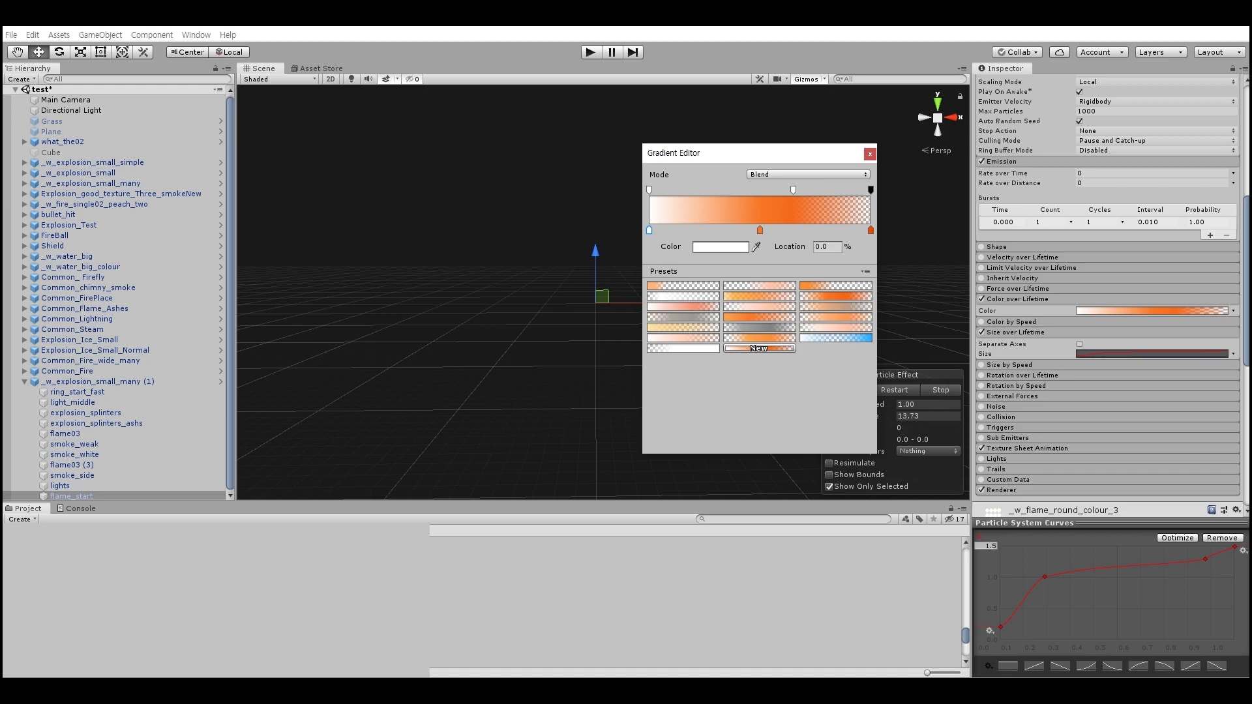
pyautogui.click(870, 154)
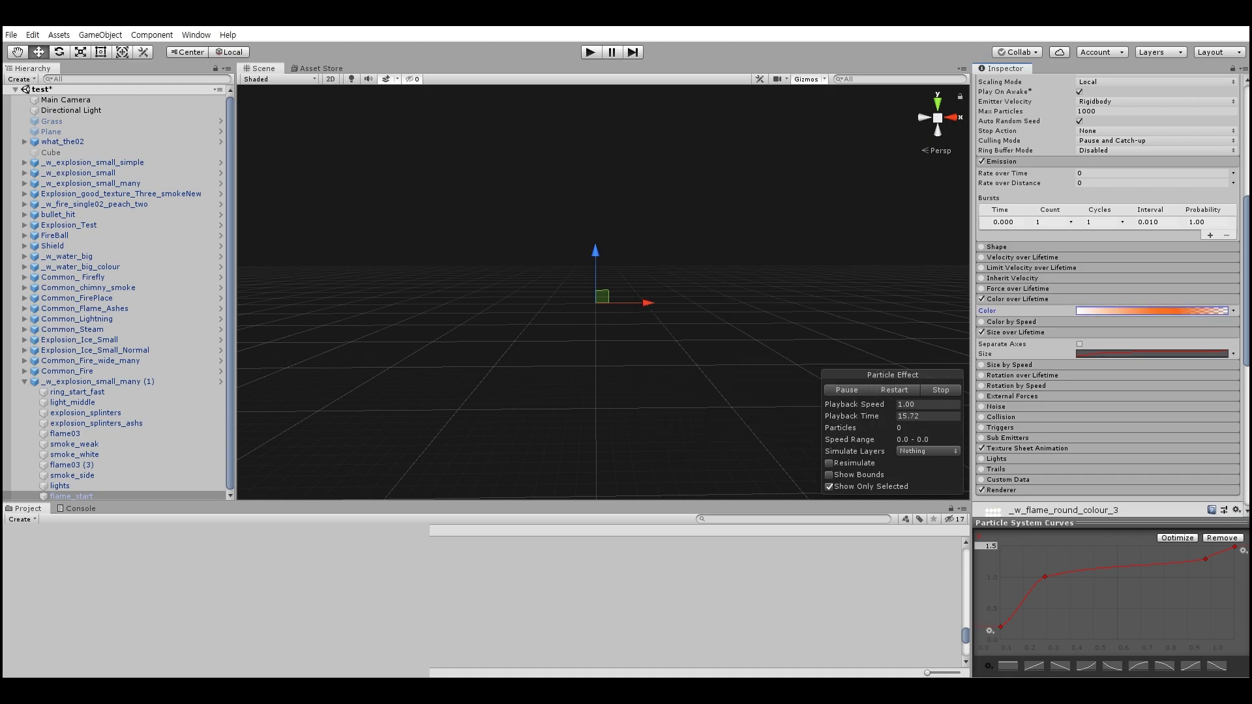
# Review the Texture Sheet Animation settings of the flame_start particle system
pyautogui.scroll(-4, 1109, 287)
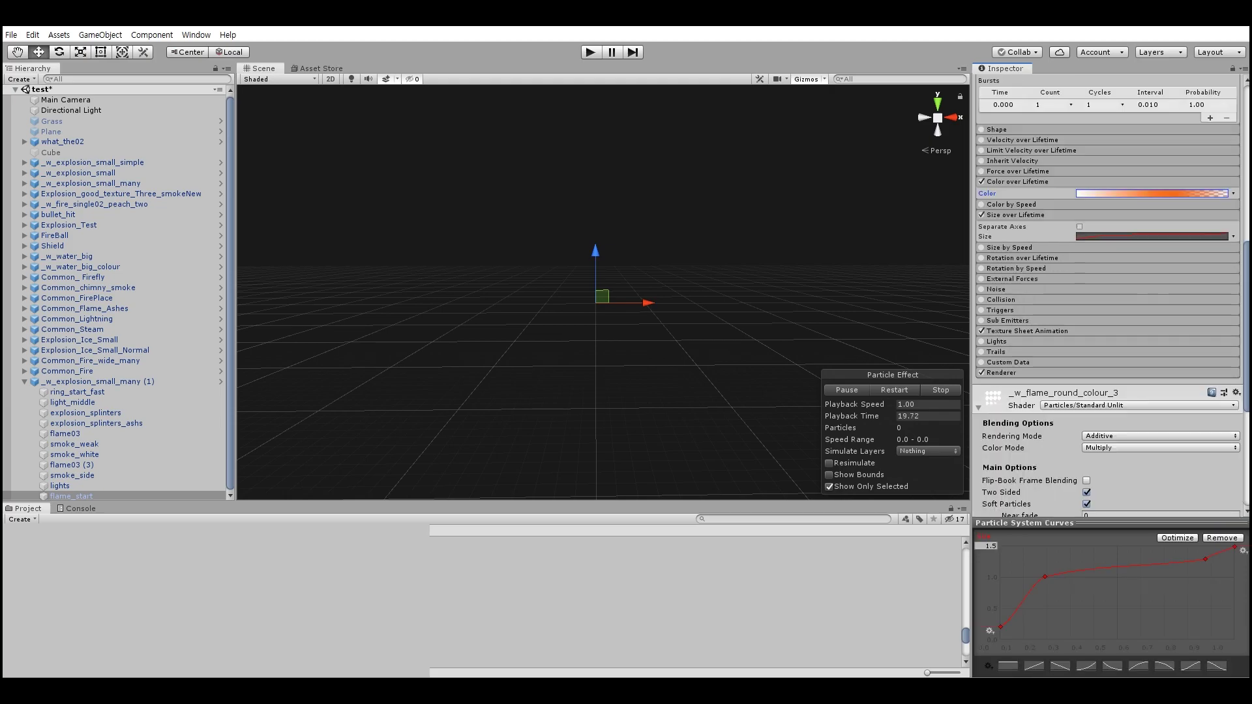
pyautogui.click(1004, 331)
pyautogui.scroll(-3, 1011, 335)
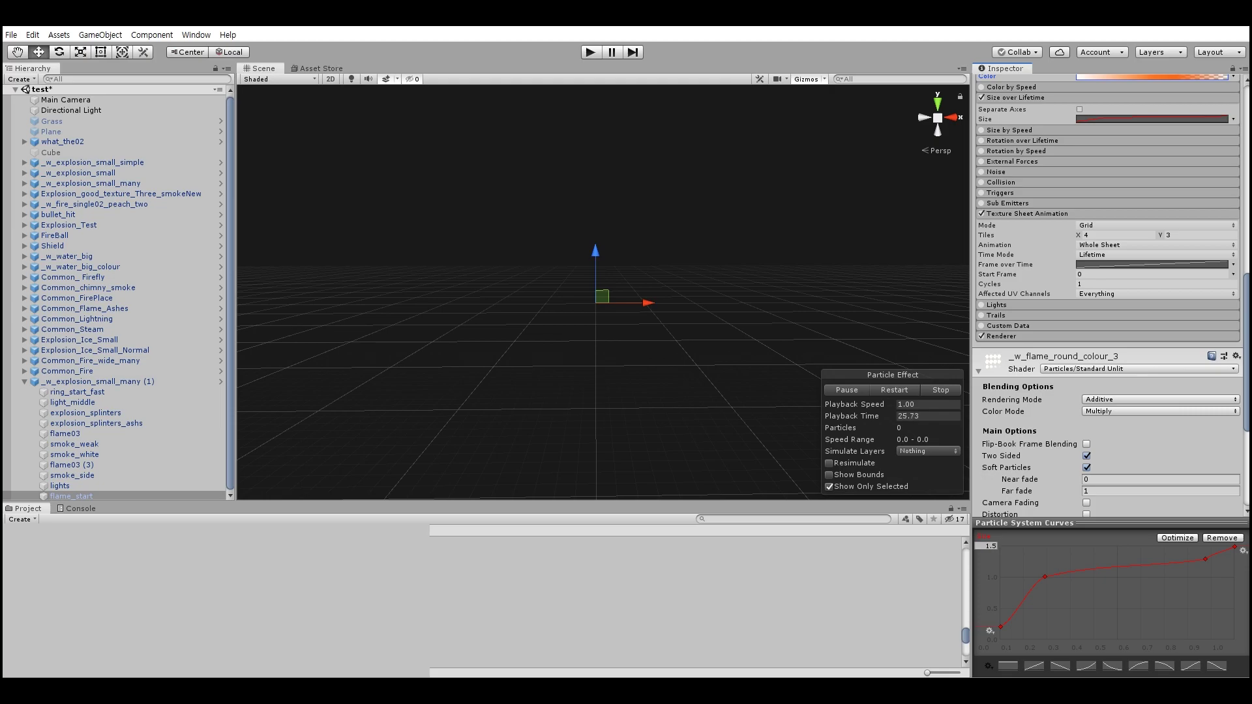
# Disable Custom Vertex Streams in the Renderer of flame_start and look over its remaining settings
pyautogui.click(1018, 336)
pyautogui.click(1079, 495)
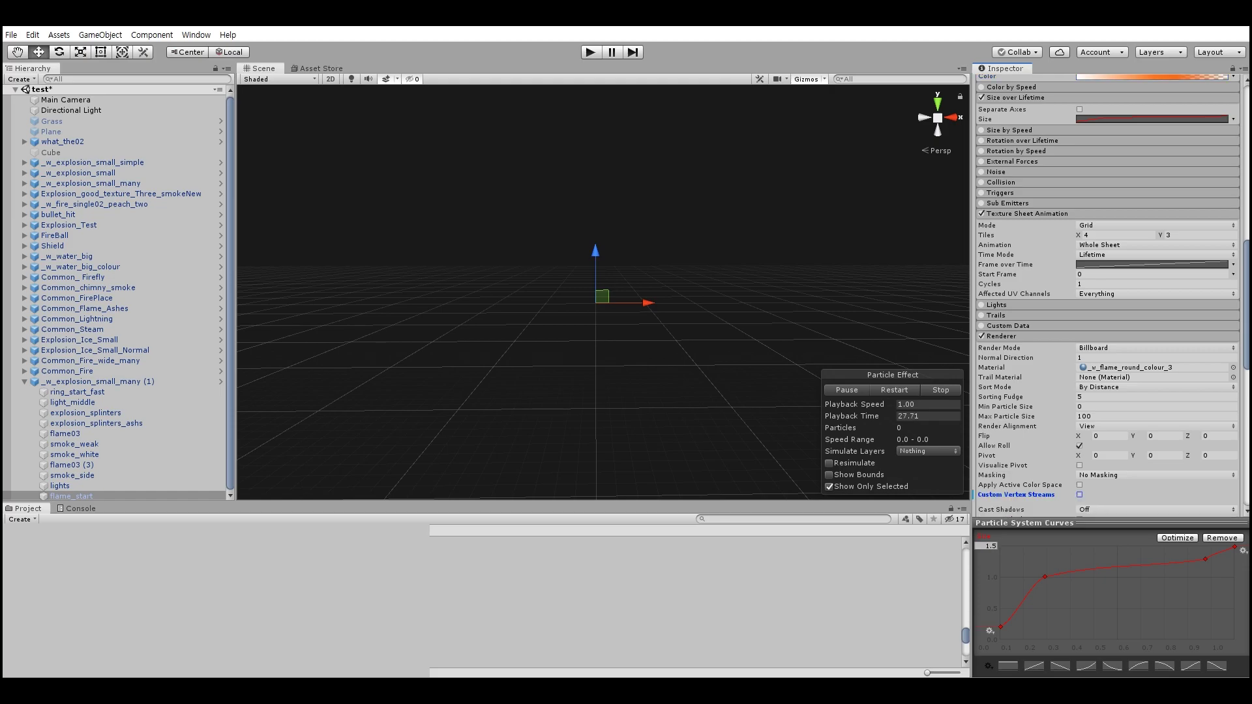
pyautogui.scroll(-4, 1108, 293)
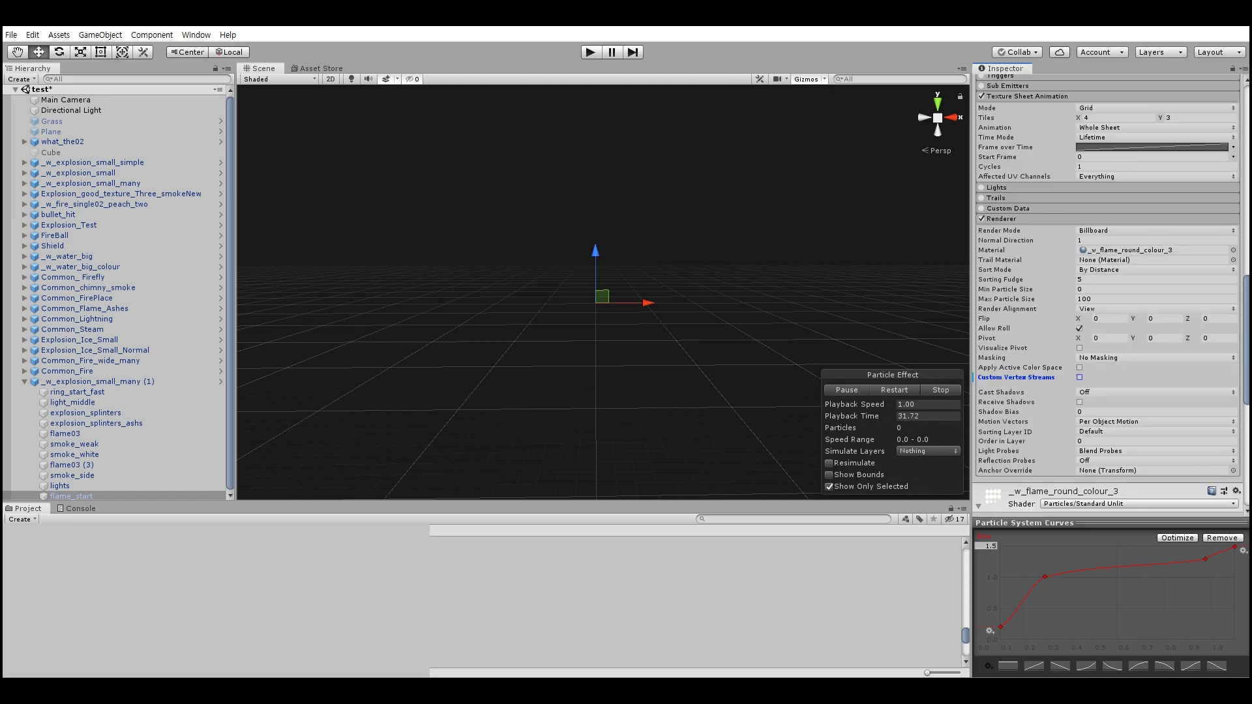
pyautogui.scroll(8, 1108, 294)
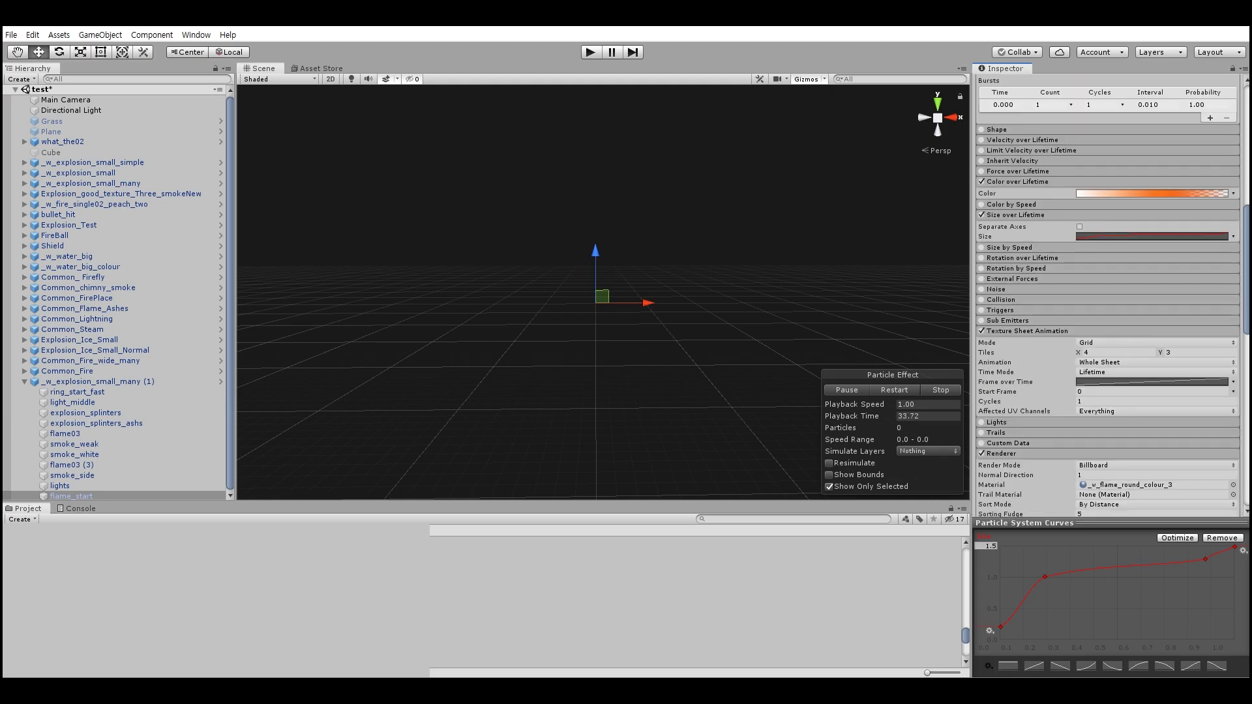
# Stop the flame_start effect and replay it in the scene
pyautogui.click(940, 390)
pyautogui.click(892, 389)
pyautogui.click(891, 389)
# Switch to Notepad and write the closing line "끝났습니다!" followed by a blank line
pyautogui.hotkey('alt', 'Tab')
pyautogui.write('끝났ㅅ')
pyautogui.write('습니다!')
pyautogui.press('Return')
pyautogui.press('Return')
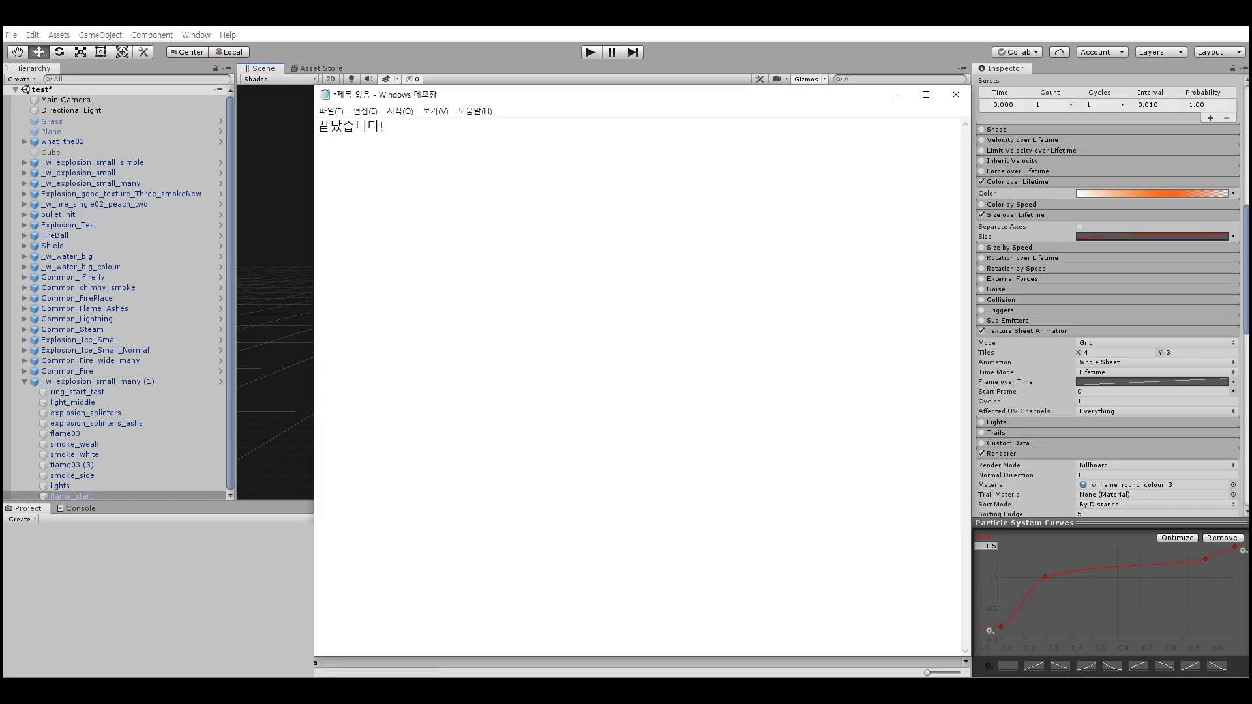
# Add the line "차근차근 잘 따라오셨나요?" to the note, followed by a blank line
pyautogui.write('차근차근 ')
pyautogui.write('잘 따라오셔ㅑㅆ')
pyautogui.press('BackSpace')
pyautogui.press('BackSpace')
pyautogui.press('BackSpace')
pyautogui.write('셨나요?')
pyautogui.press('Return')
pyautogui.press('Return')
# Add the line "다음엔 녹화 버튼을 꼭 눌러야겠다고 다짐한 하루였습니다." to the note
pyautogui.write('다음엔 녹호')
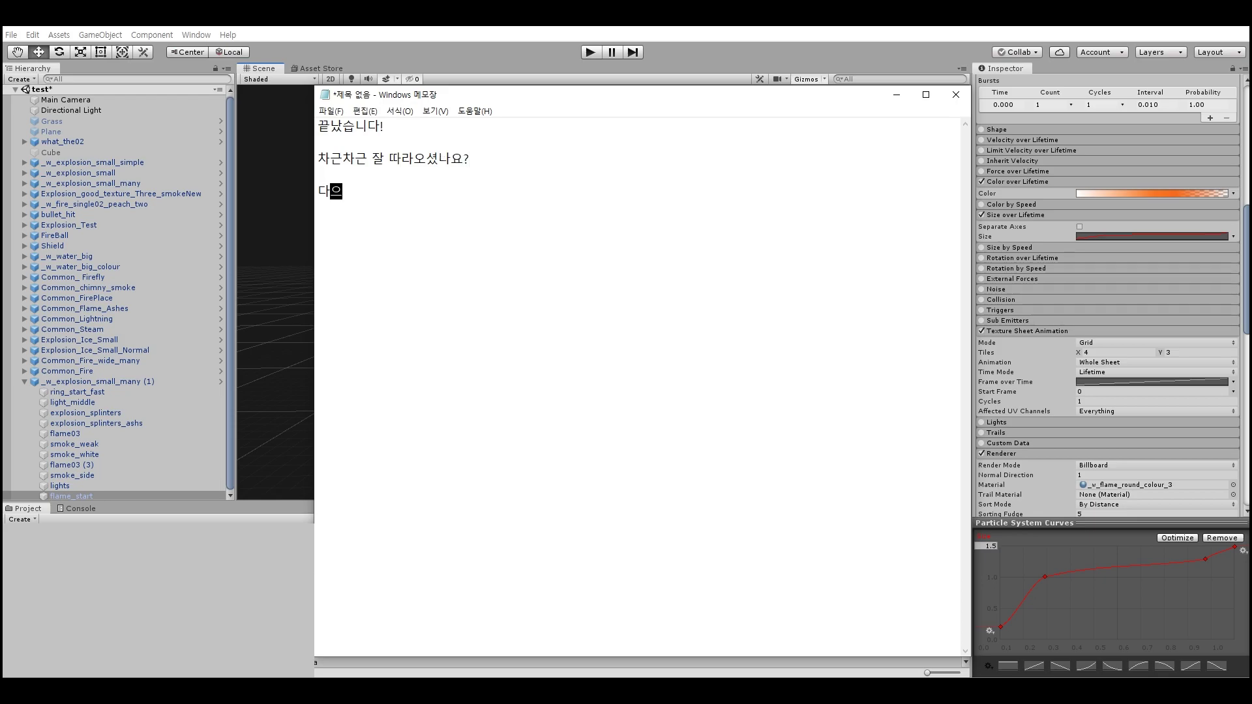
pyautogui.write('ㅏ 버튼을 꼭 눌러')
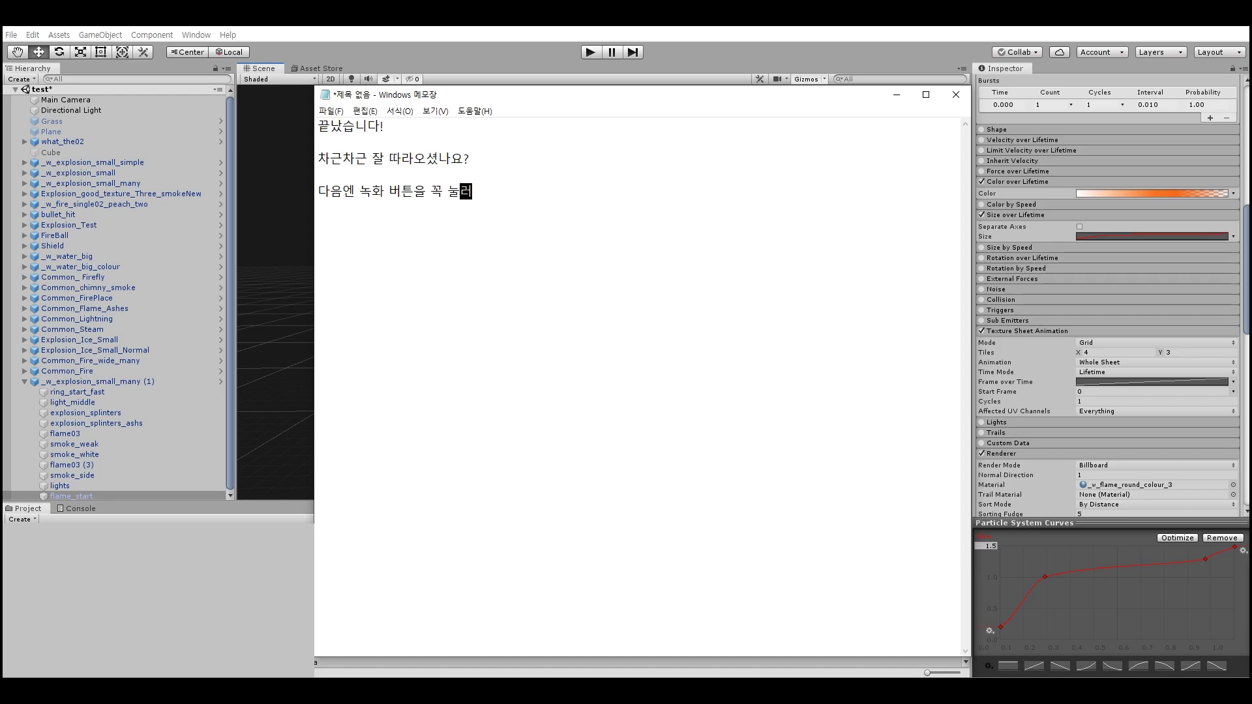
pyautogui.write('야겠다고 ㄷㅏ짐한 하룽')
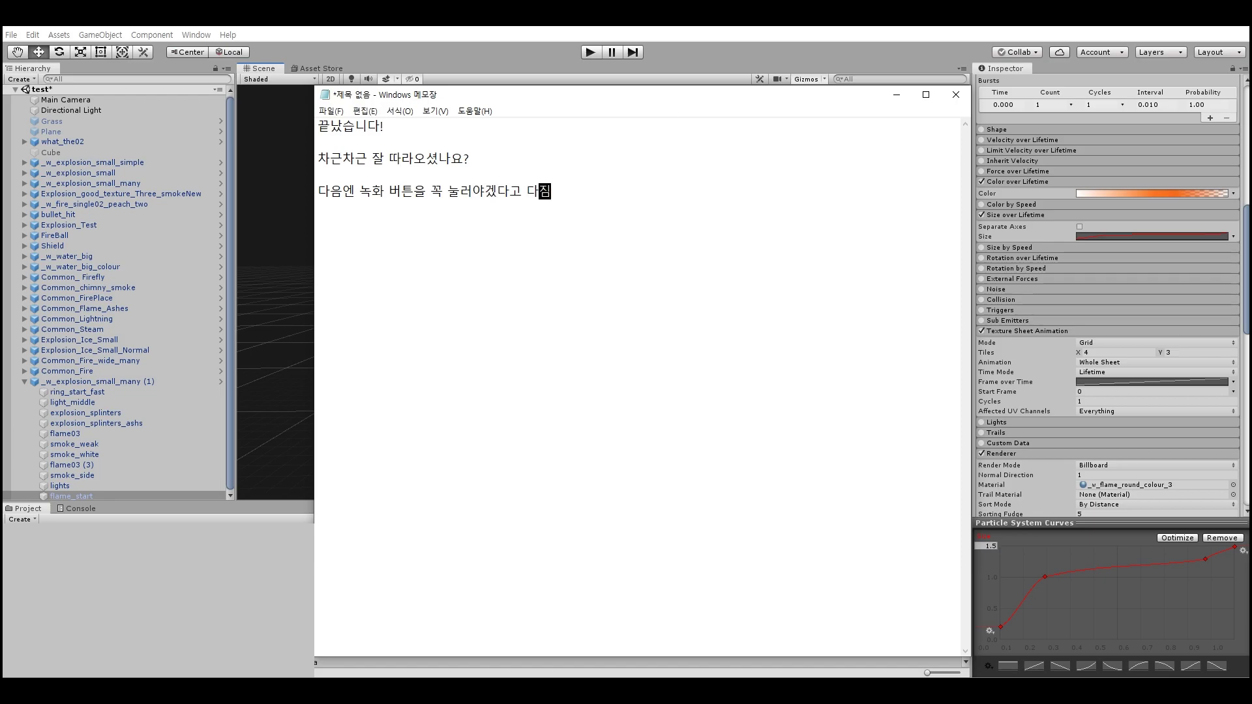
pyautogui.write('ㅕㅆ습니다')
pyautogui.write('.')
pyautogui.press('Return')
# Add the line "날씨도 더운데 다들 건강 조심하세요!" to the note
pyautogui.write('날씨도 ㄷ')
pyautogui.write('ㅓ운데 다들 건강 ㅈ')
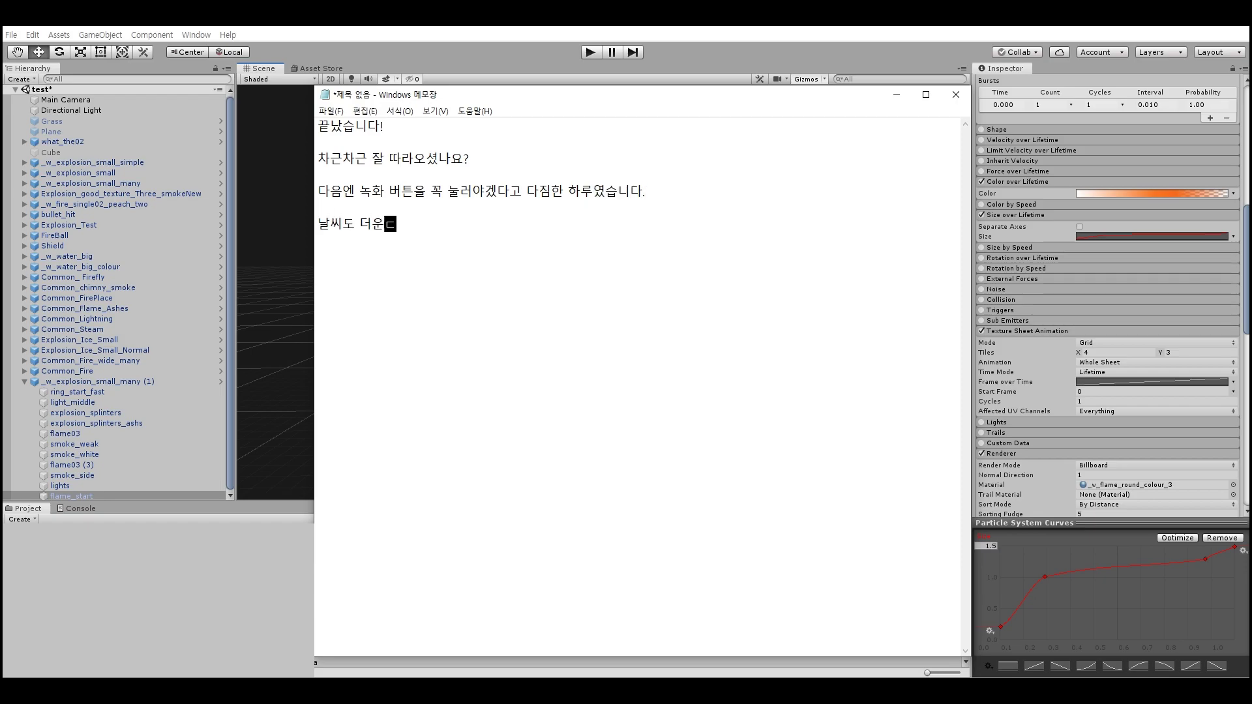
pyautogui.write('ㅗ심하세요!')
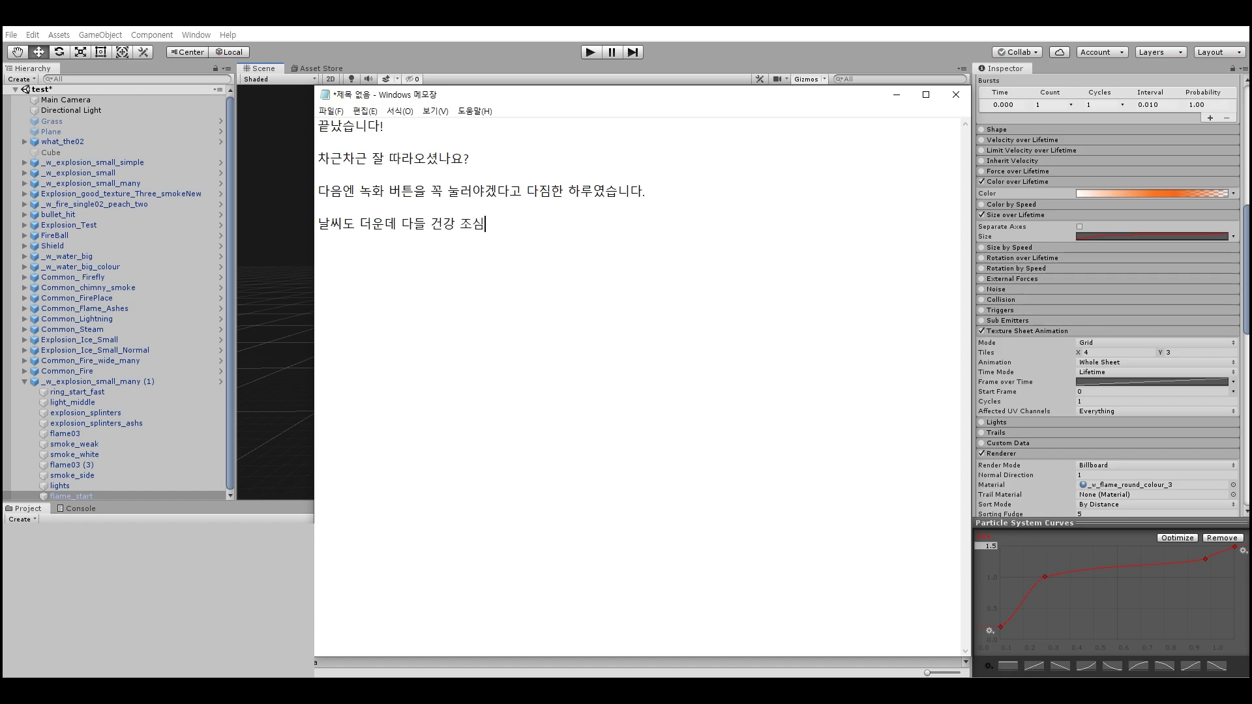
# Finish the note with the spaced farewell lines "전 이만 갑니다 ㅠㅠ", "ㅃㅇ", "ㅃㅃ", "안녕" and "ㅠㅠ/"
pyautogui.write('전 이만 갑니다 ㅠㅠ')
pyautogui.press('Return')
pyautogui.write('ㅃㅇ')
pyautogui.press('Return')
pyautogui.write('ㅃㅃ')
pyautogui.press('Return')
pyautogui.write('안녀')
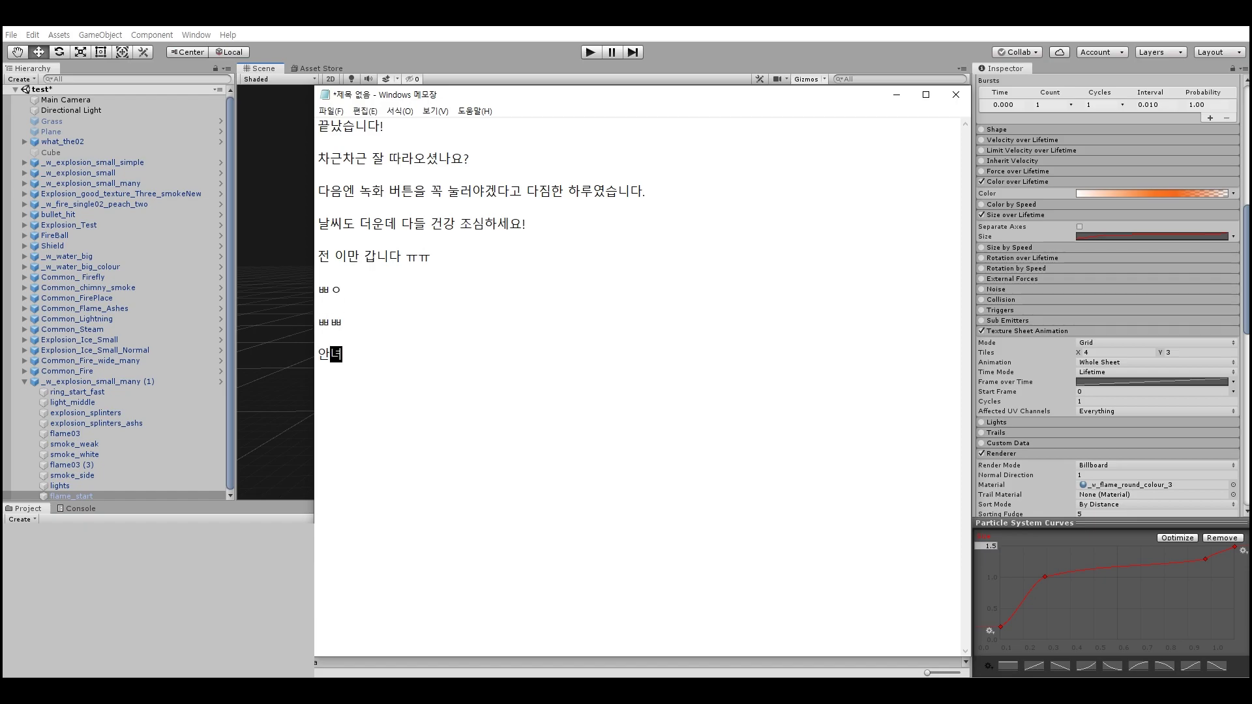
pyautogui.write('ㅇ')
pyautogui.press('Return')
pyautogui.write('ㅠㅠ/')
pyautogui.press('Return')
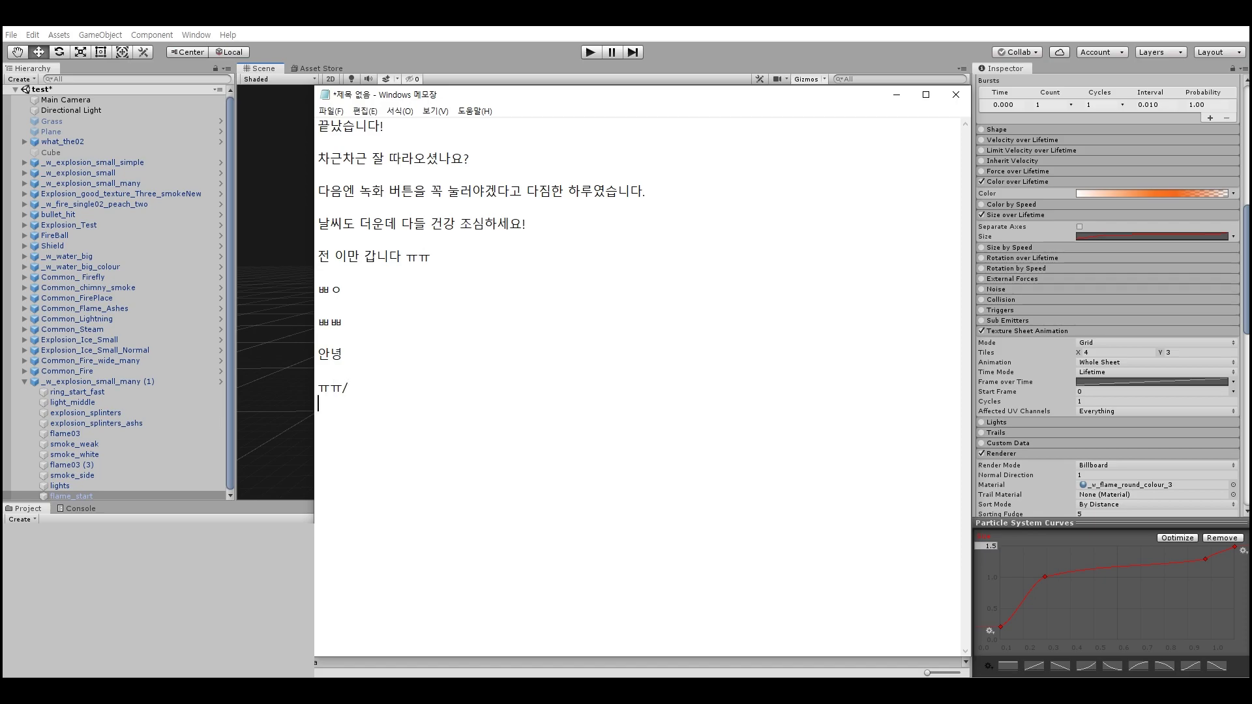